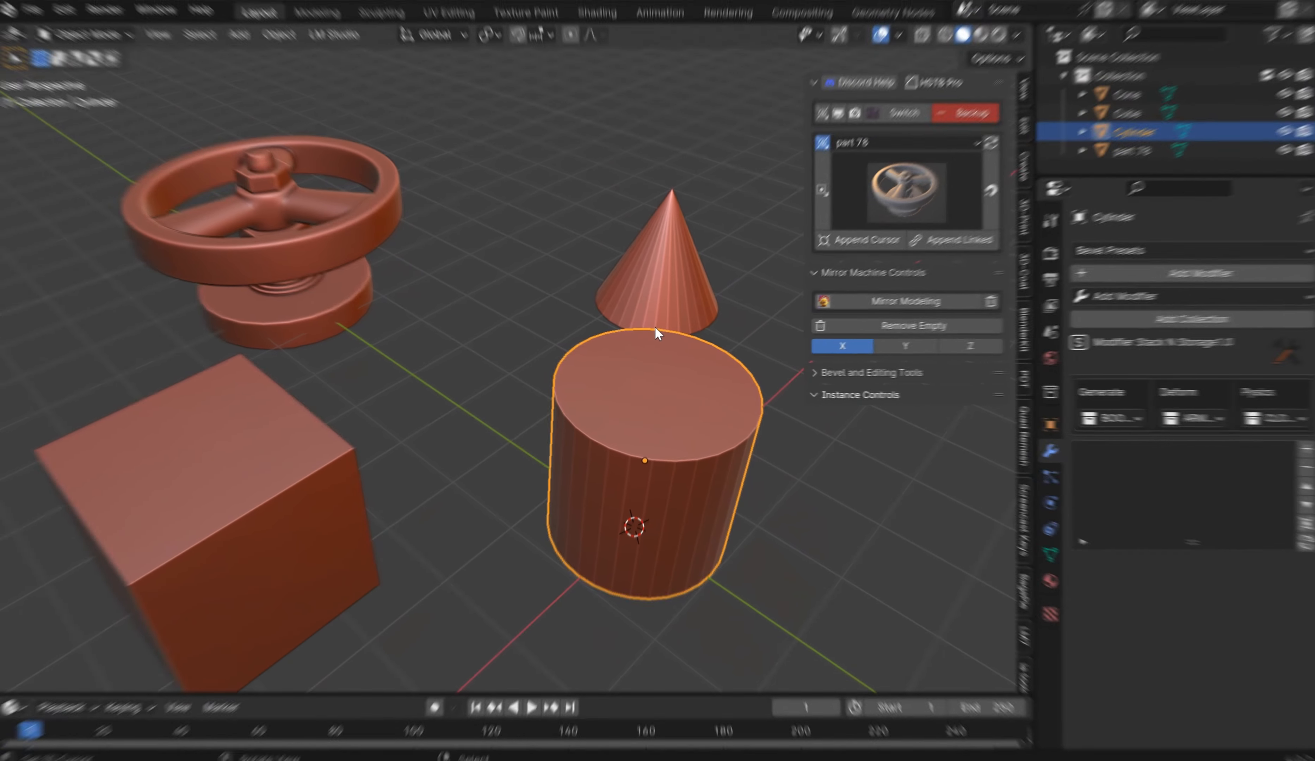
{"action": "left_click", "coordinate": [257, 486]}
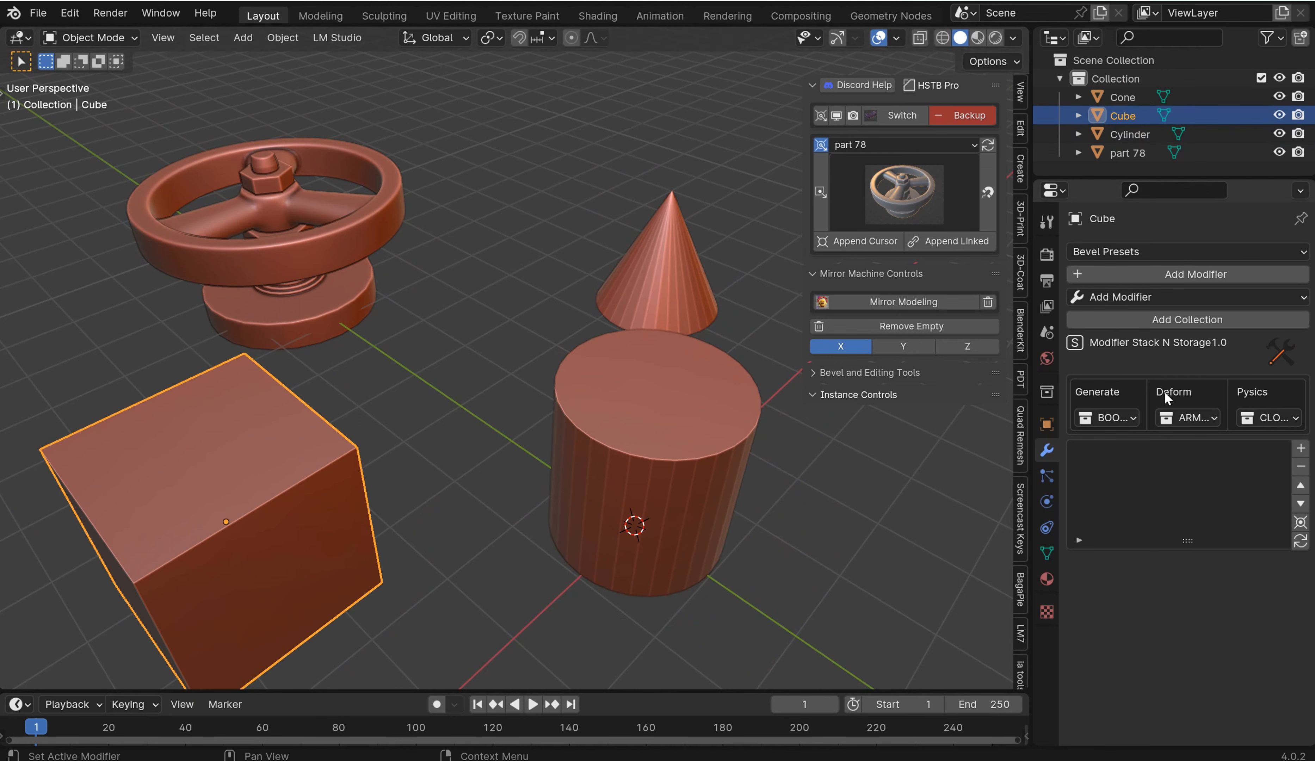
{"action": "left_click", "coordinate": [1187, 274]}
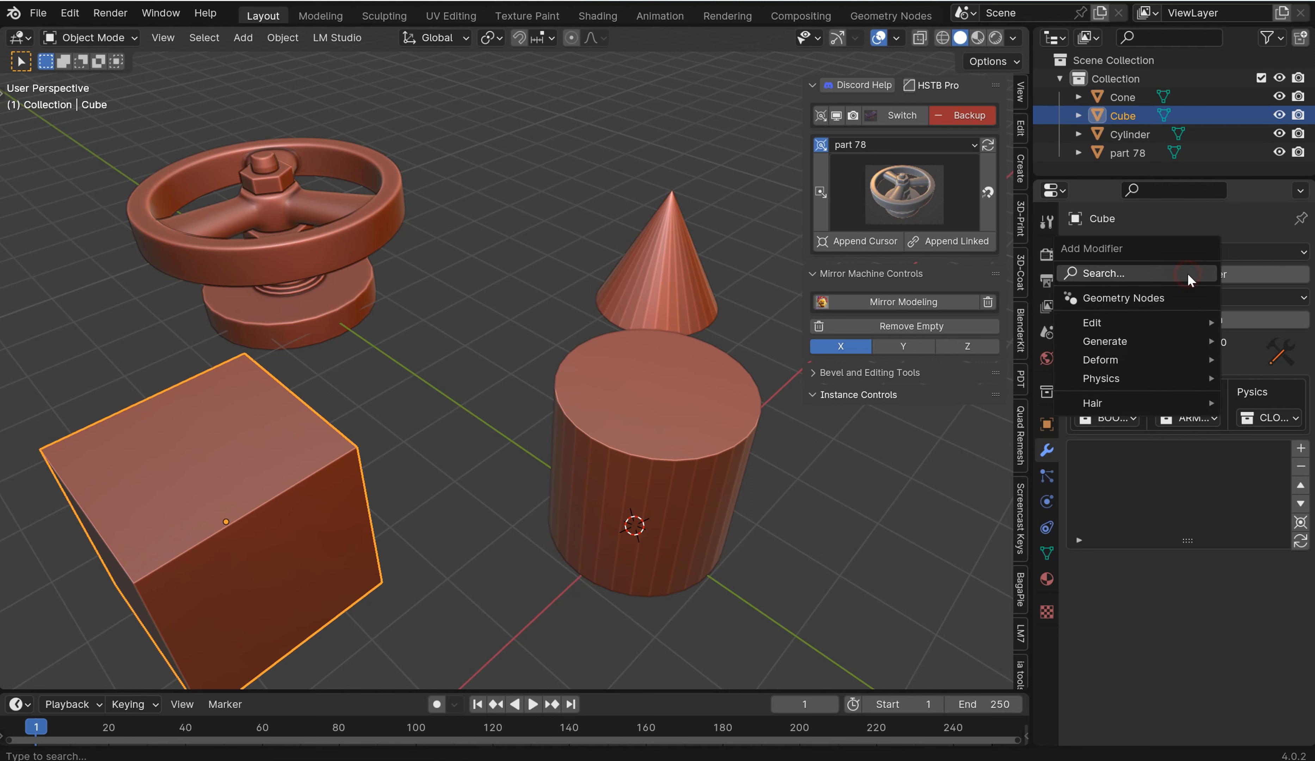
{"action": "mouse_move", "coordinate": [1132, 329]}
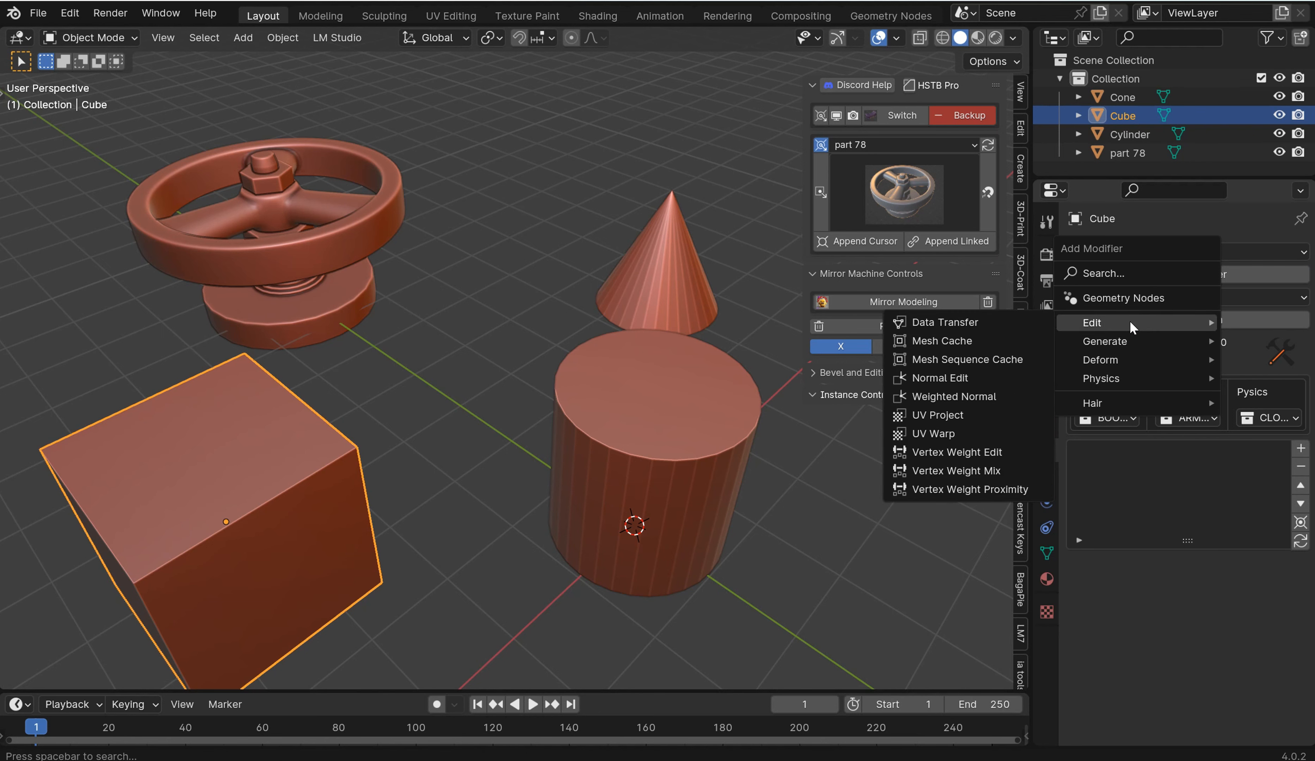
{"action": "left_click", "coordinate": [473, 294]}
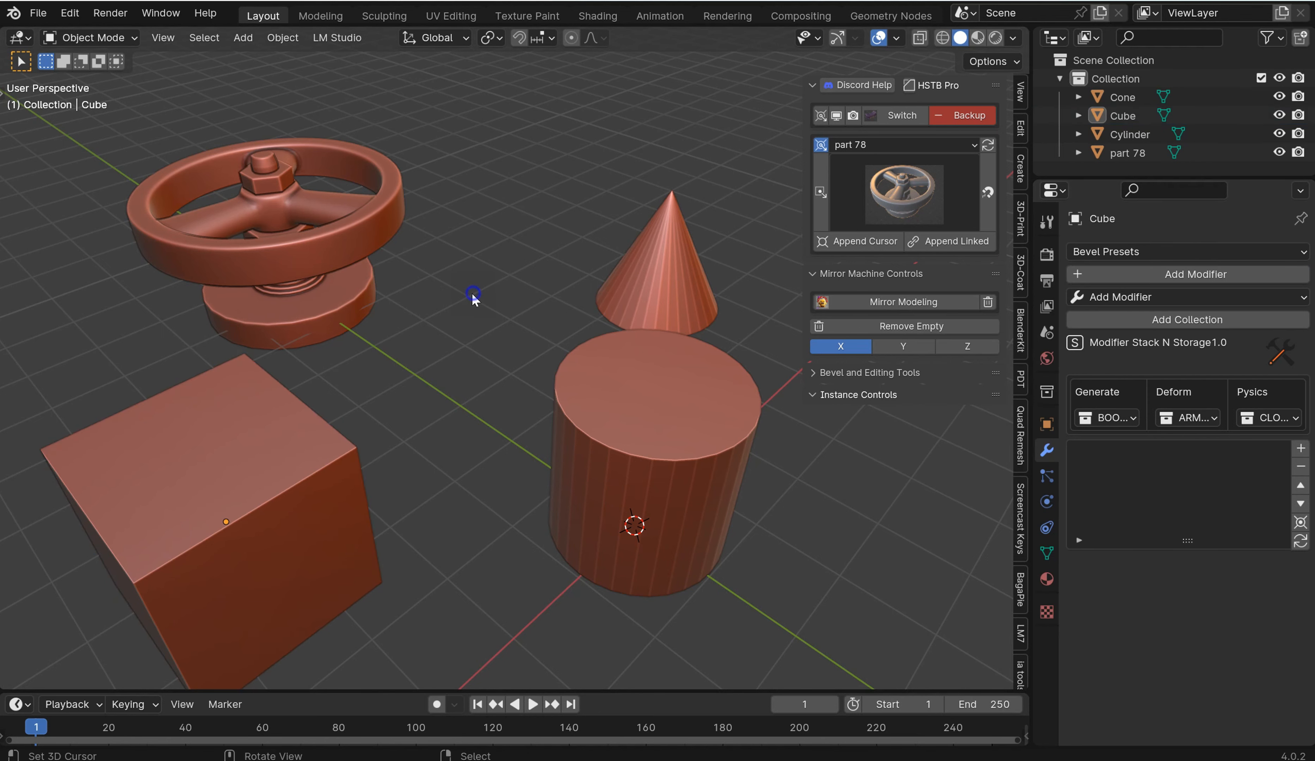
{"action": "mouse_move", "coordinate": [474, 294]}
{"action": "middle_mouse_down"}
{"action": "mouse_move", "coordinate": [483, 309]}
{"action": "mouse_move", "coordinate": [489, 281]}
{"action": "middle_mouse_up"}
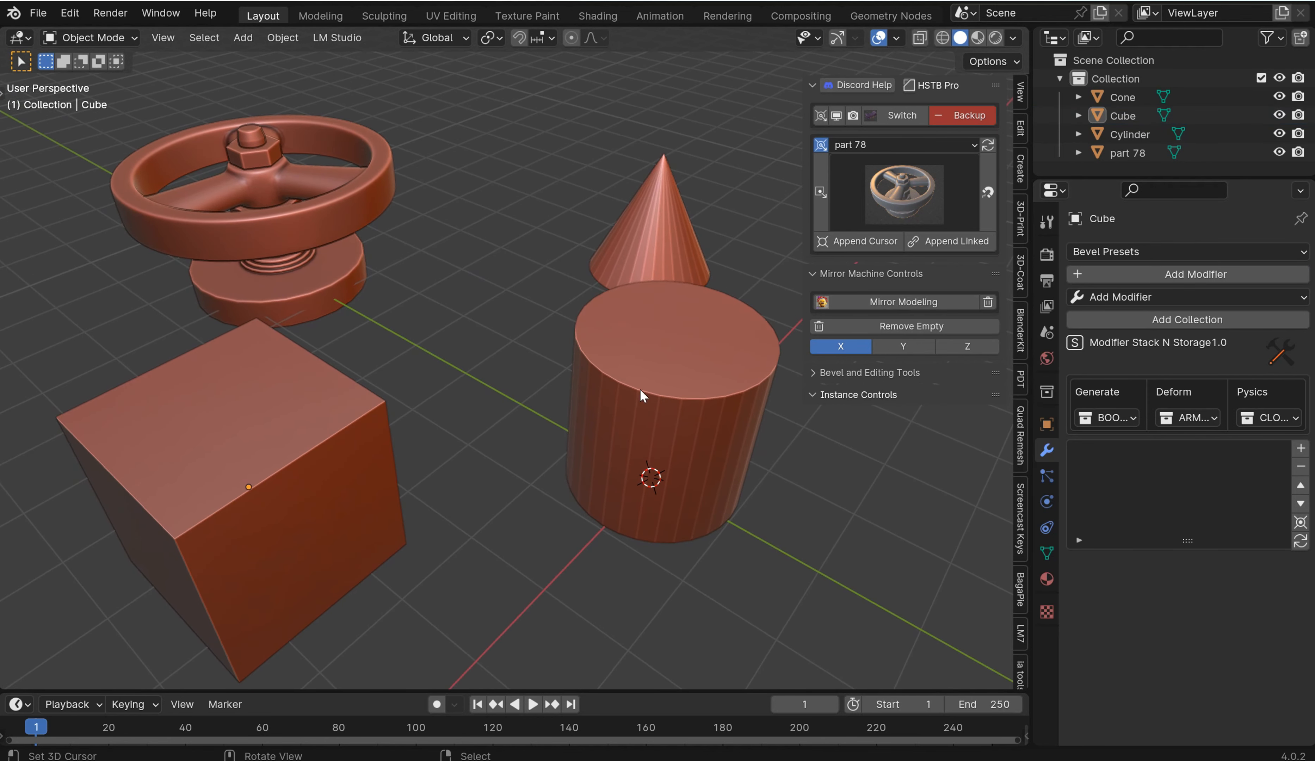
{"action": "left_click", "coordinate": [1128, 418]}
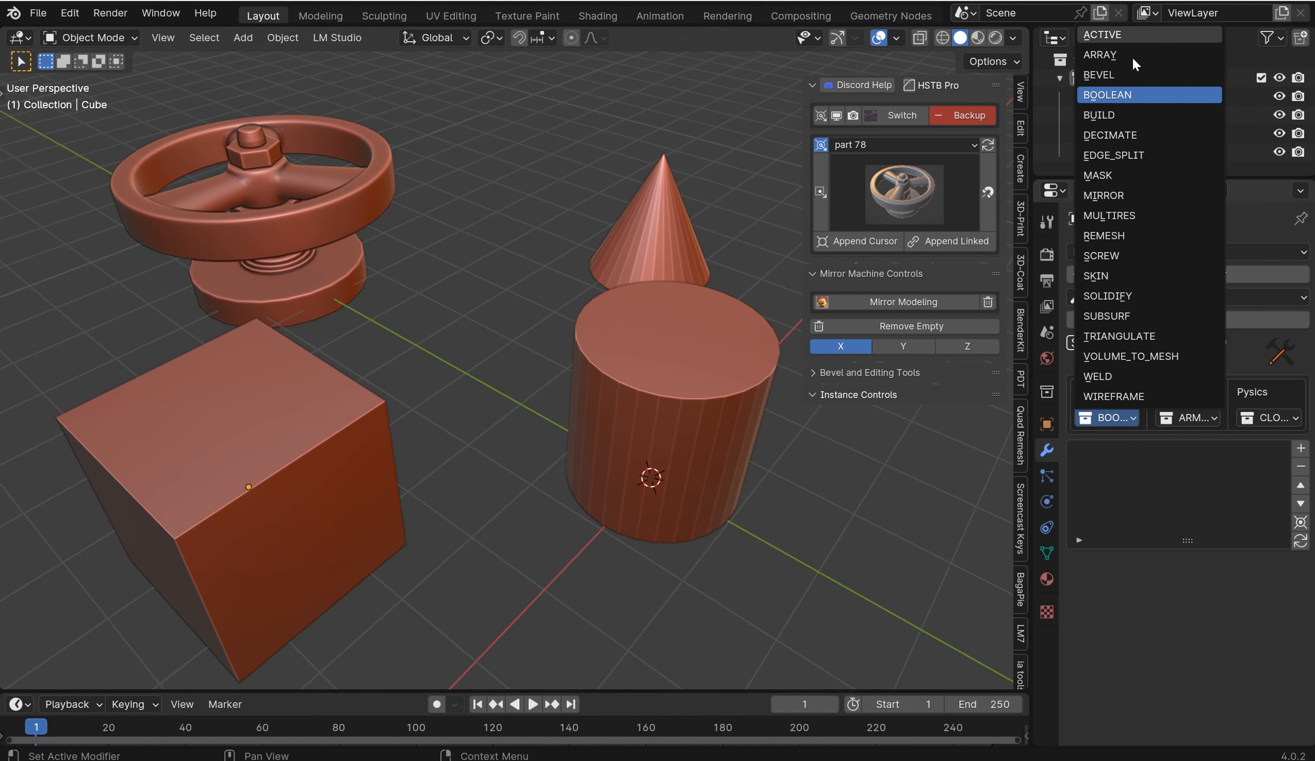
Step: Add a Bevel modifier to the cube using Add Type in the Generate BOOLEAN pop-up of Modifier Stack N Storage
{"action": "left_click", "coordinate": [290, 434]}
{"action": "left_click", "coordinate": [1107, 417]}
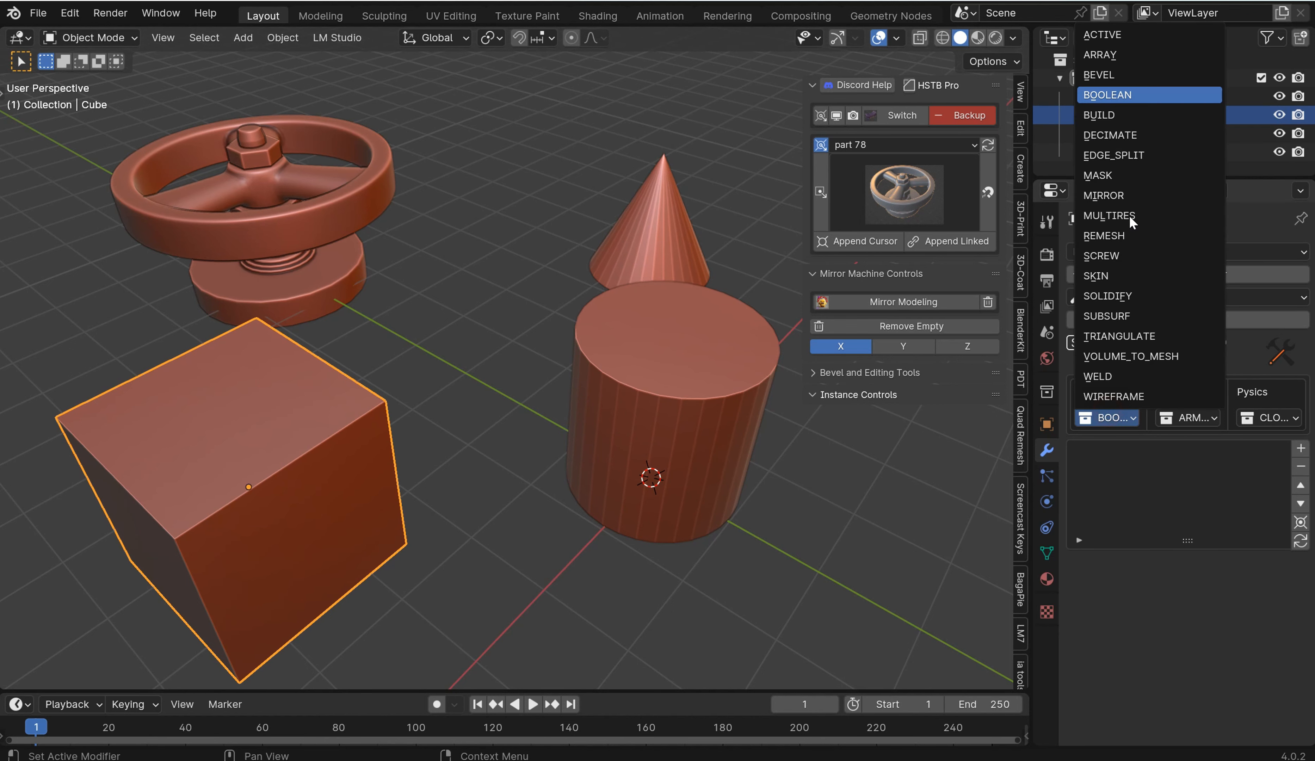
{"action": "left_click", "coordinate": [1110, 92]}
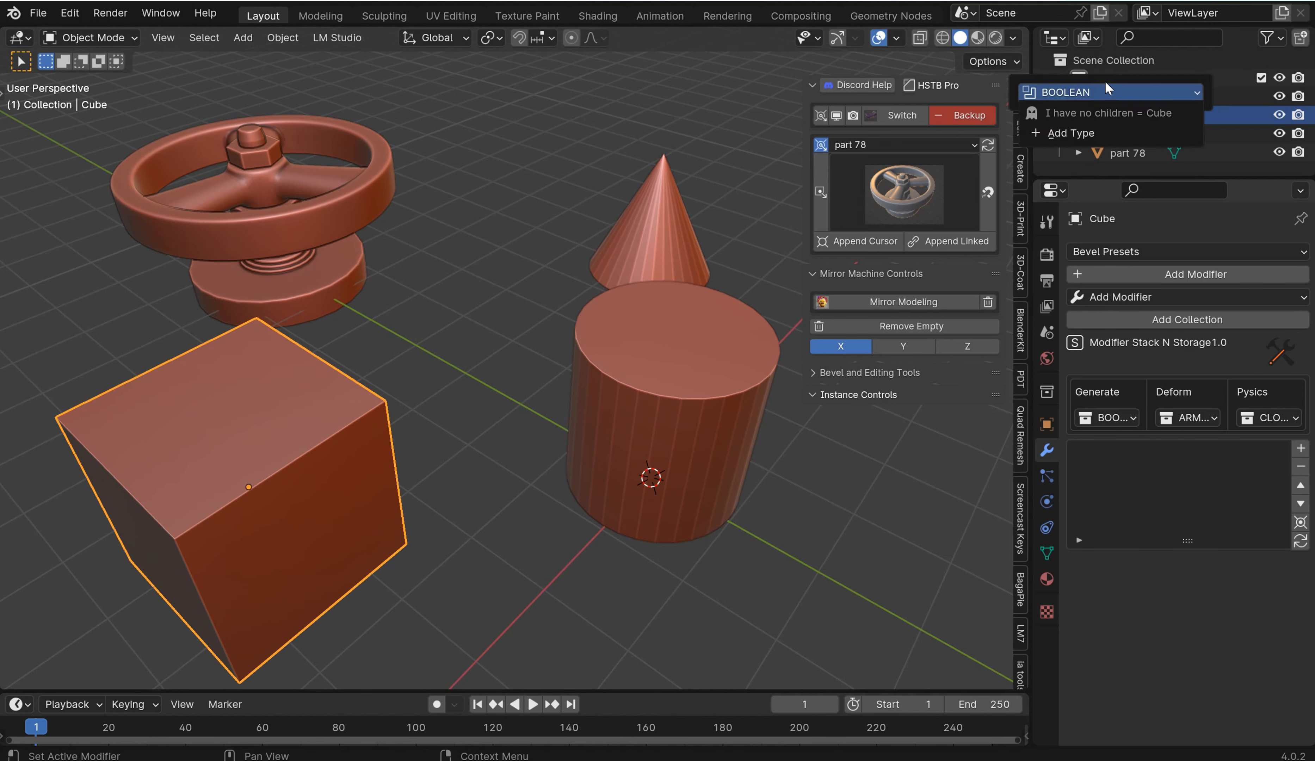
{"action": "left_click_drag", "start_coordinate": [1106, 88], "coordinate": [493, 272]}
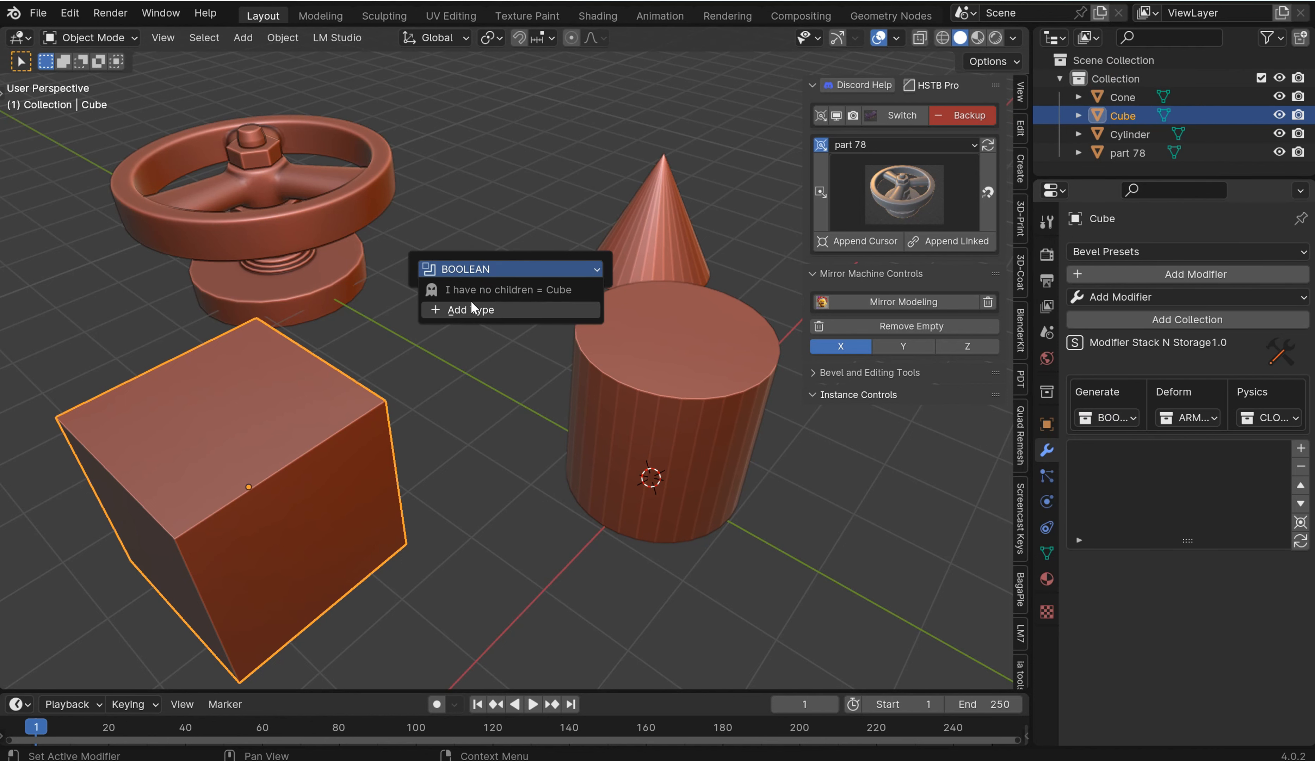
{"action": "left_click", "coordinate": [467, 309]}
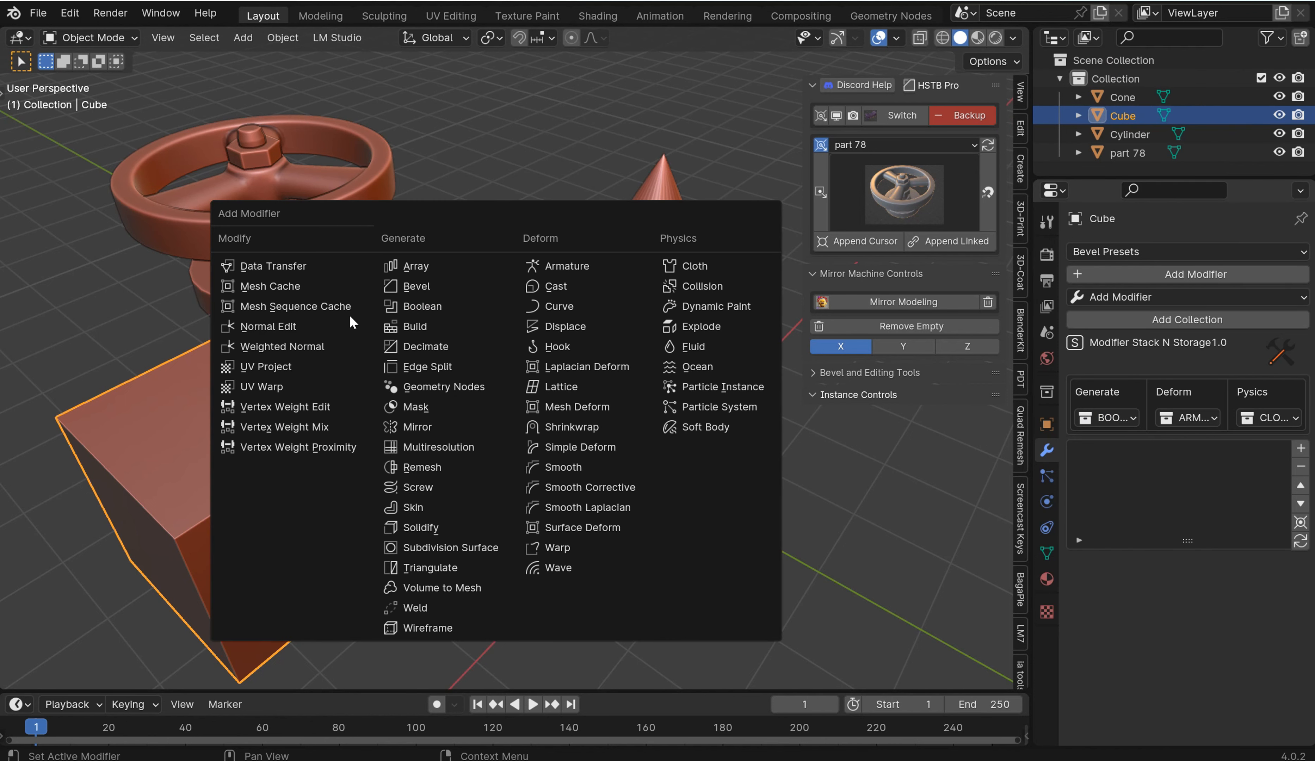
{"action": "left_click", "coordinate": [421, 287]}
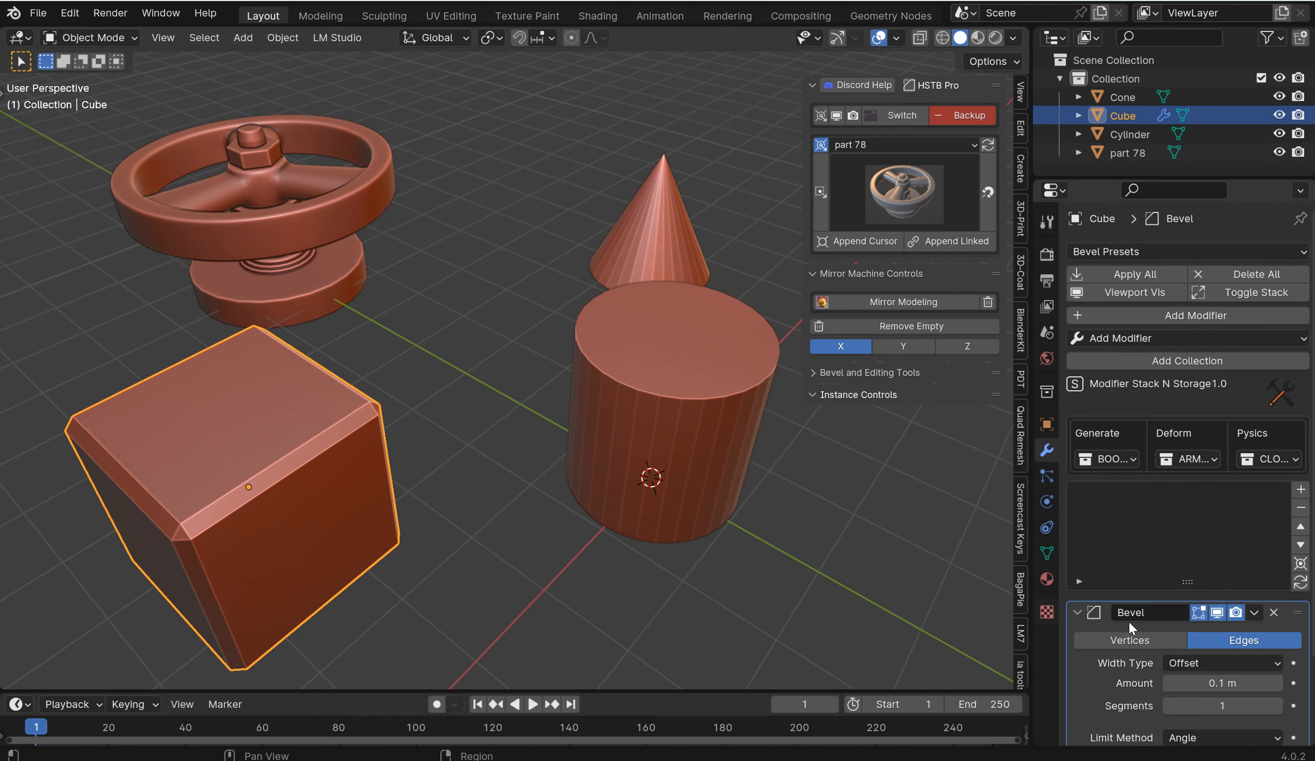
Step: Add a Boolean modifier to the cube using Add Type in the Generate BOOLEAN pop-up, and collapse the Bevel and Boolean modifiers
{"action": "left_click", "coordinate": [1109, 448]}
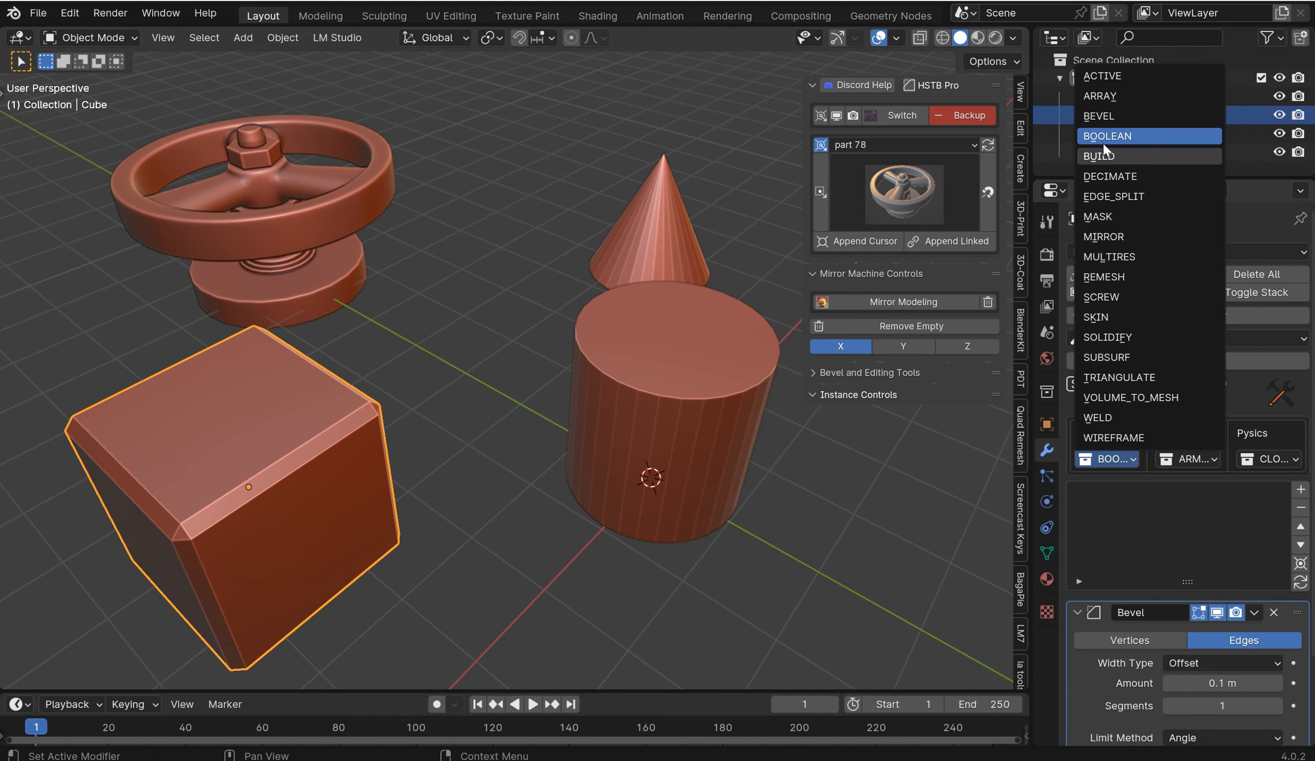
{"action": "left_click", "coordinate": [1109, 135]}
{"action": "left_click", "coordinate": [1109, 135]}
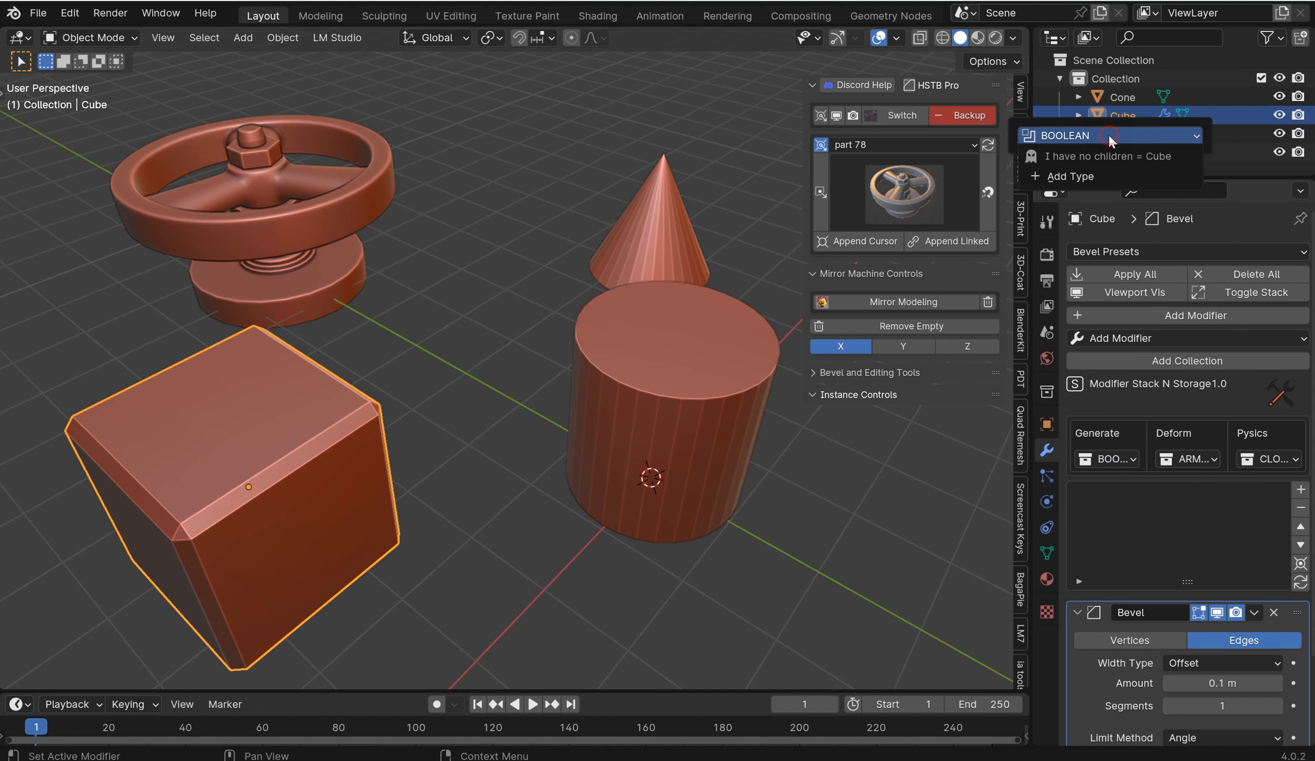
{"action": "left_click", "coordinate": [1082, 175]}
{"action": "left_click", "coordinate": [963, 191]}
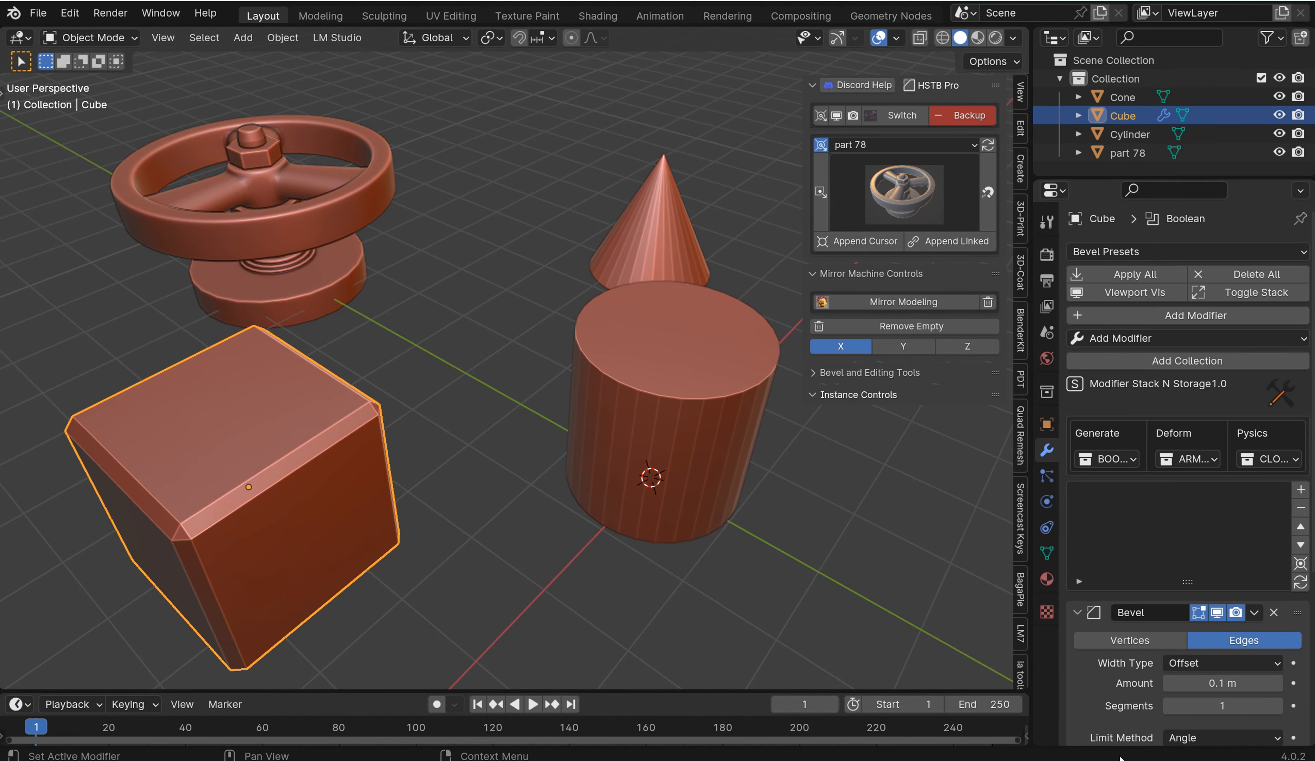
{"action": "left_click", "coordinate": [1078, 609]}
{"action": "left_click", "coordinate": [1079, 630]}
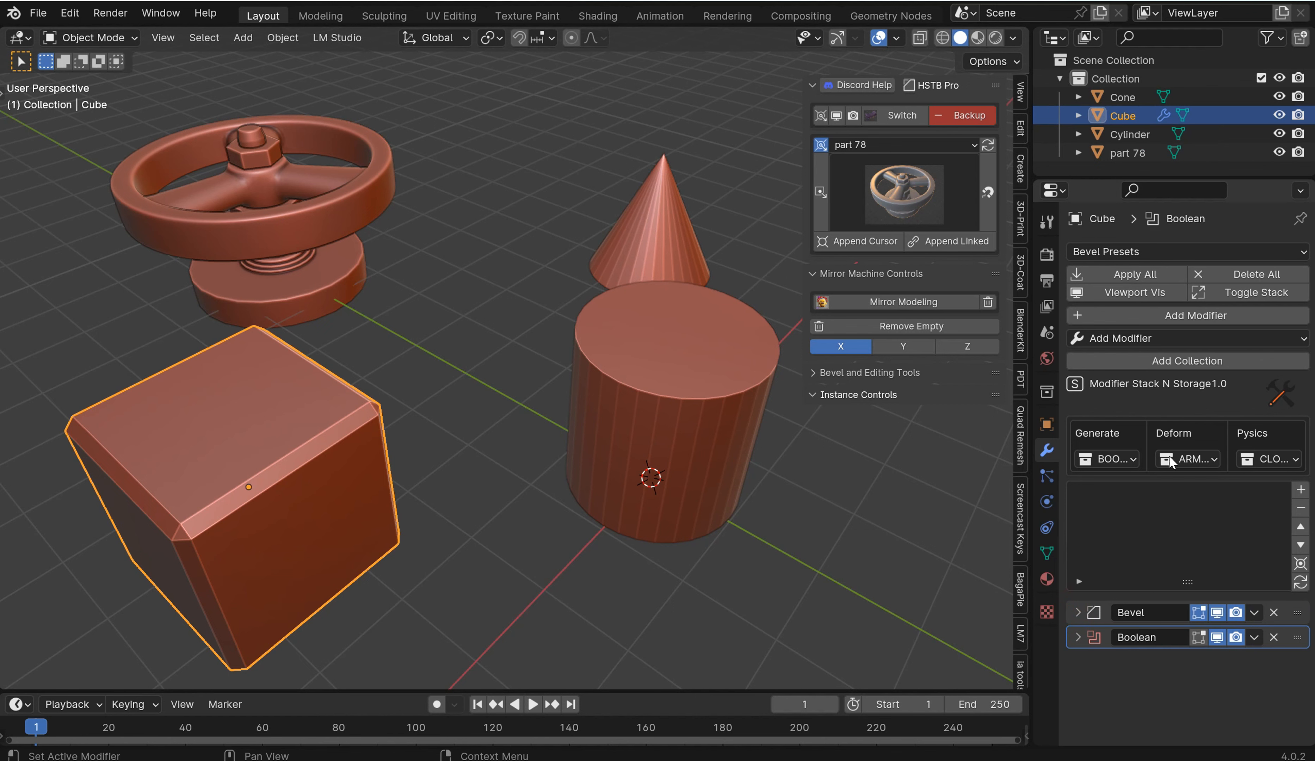
Step: Add a second Boolean modifier to the cube from the existing Boolean entry in the BOOLEAN pop-up, and collapse it
{"action": "left_click", "coordinate": [1108, 457]}
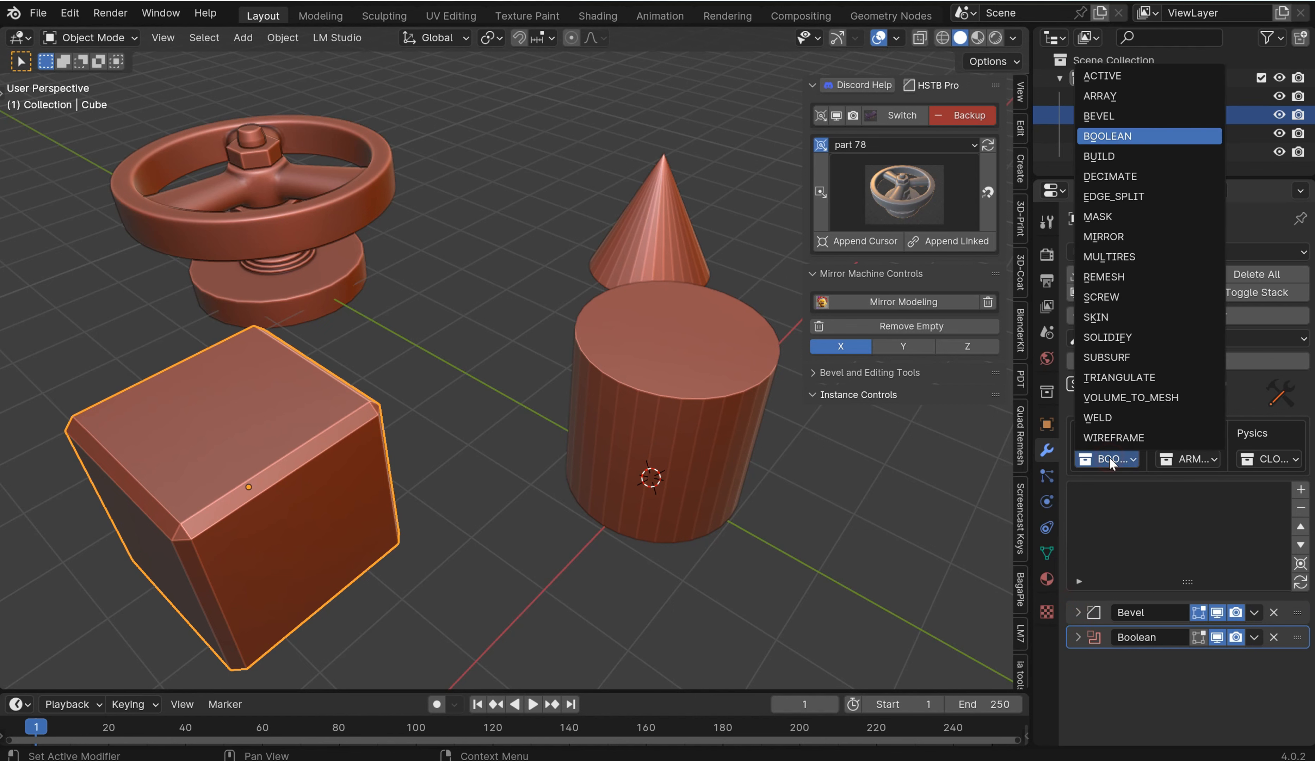
{"action": "left_click", "coordinate": [1136, 136]}
{"action": "left_click_drag", "start_coordinate": [1136, 124], "coordinate": [923, 397]}
{"action": "left_click", "coordinate": [913, 412]}
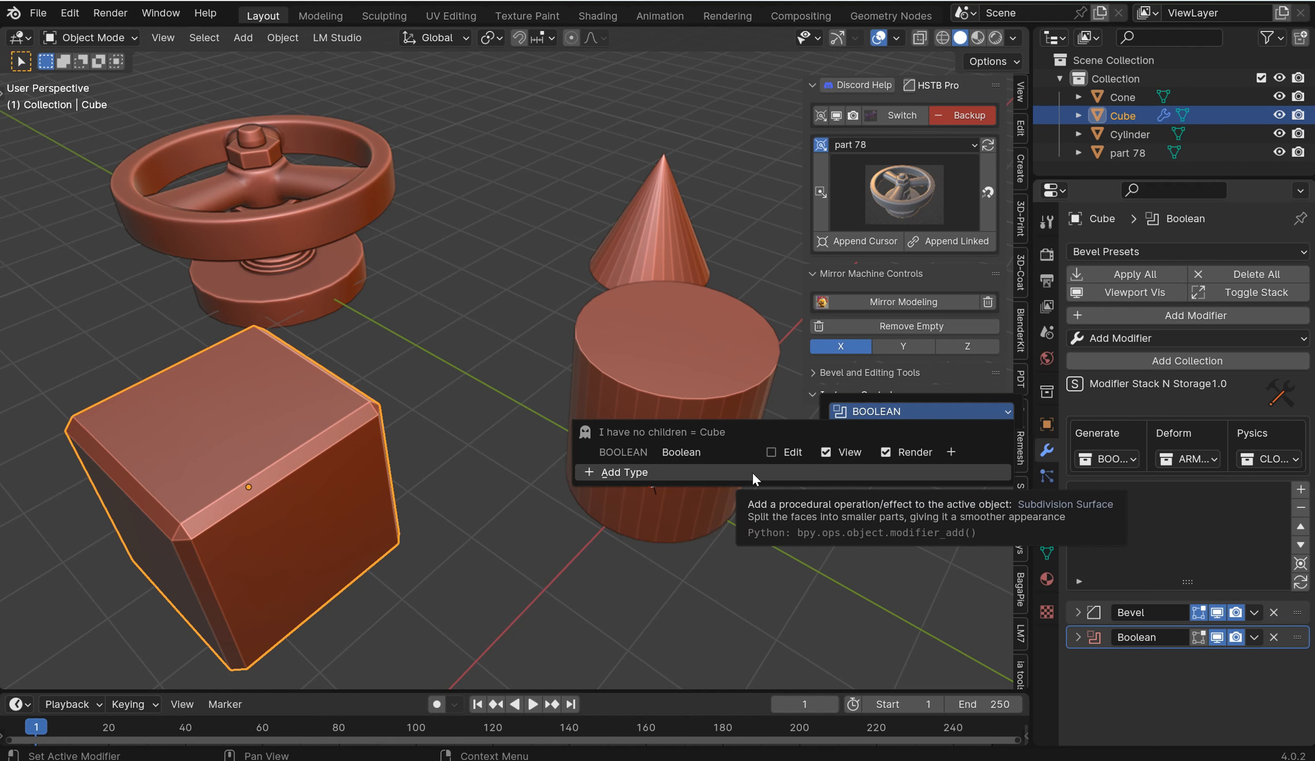
{"action": "left_click", "coordinate": [951, 452]}
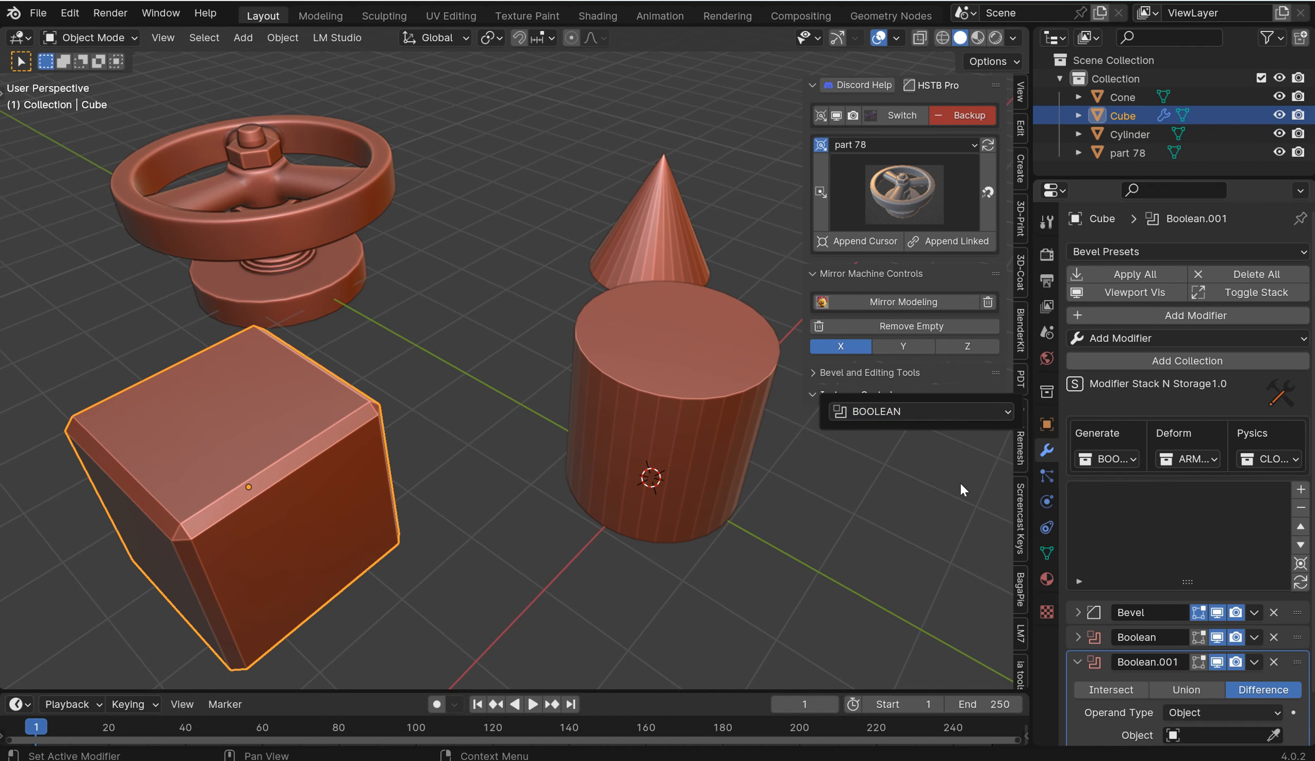
{"action": "left_click", "coordinate": [1077, 661]}
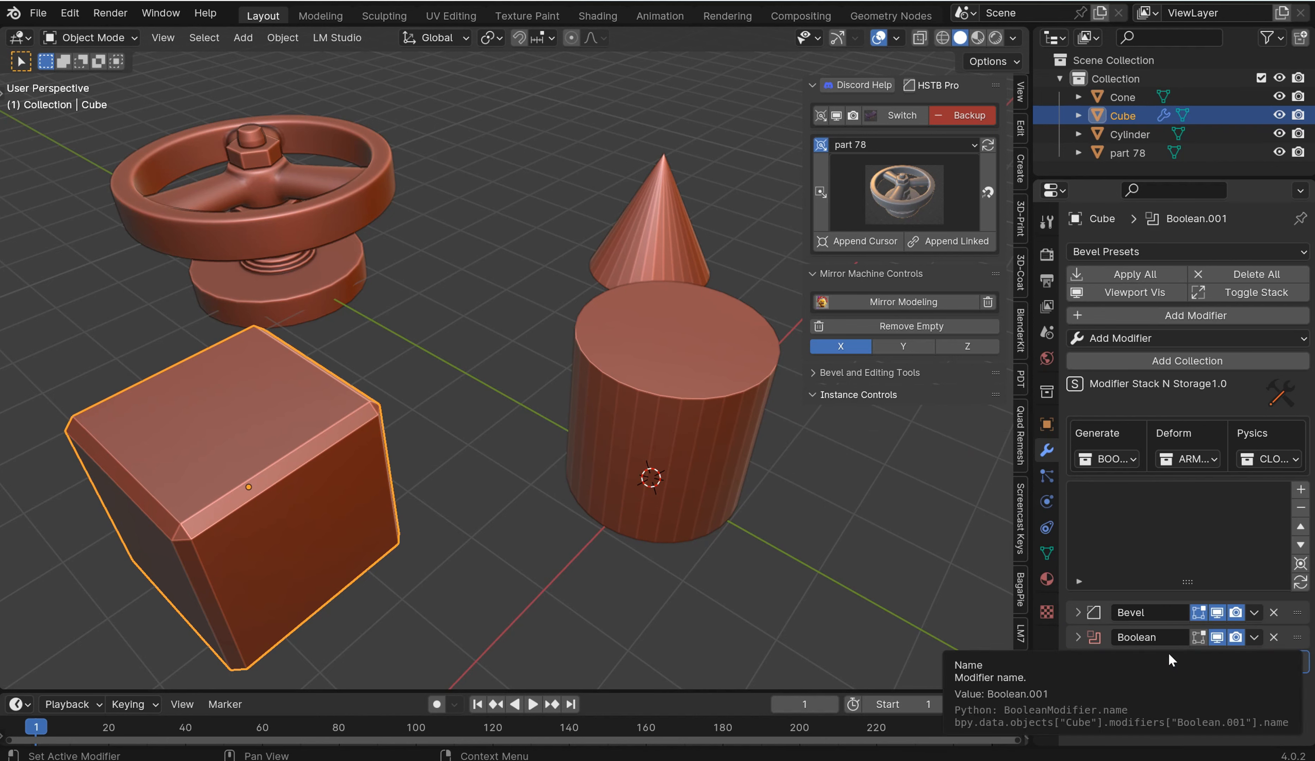
Step: Review the cube's Boolean modifiers in the Generate BOOLEAN pop-up
{"action": "left_click", "coordinate": [1106, 458]}
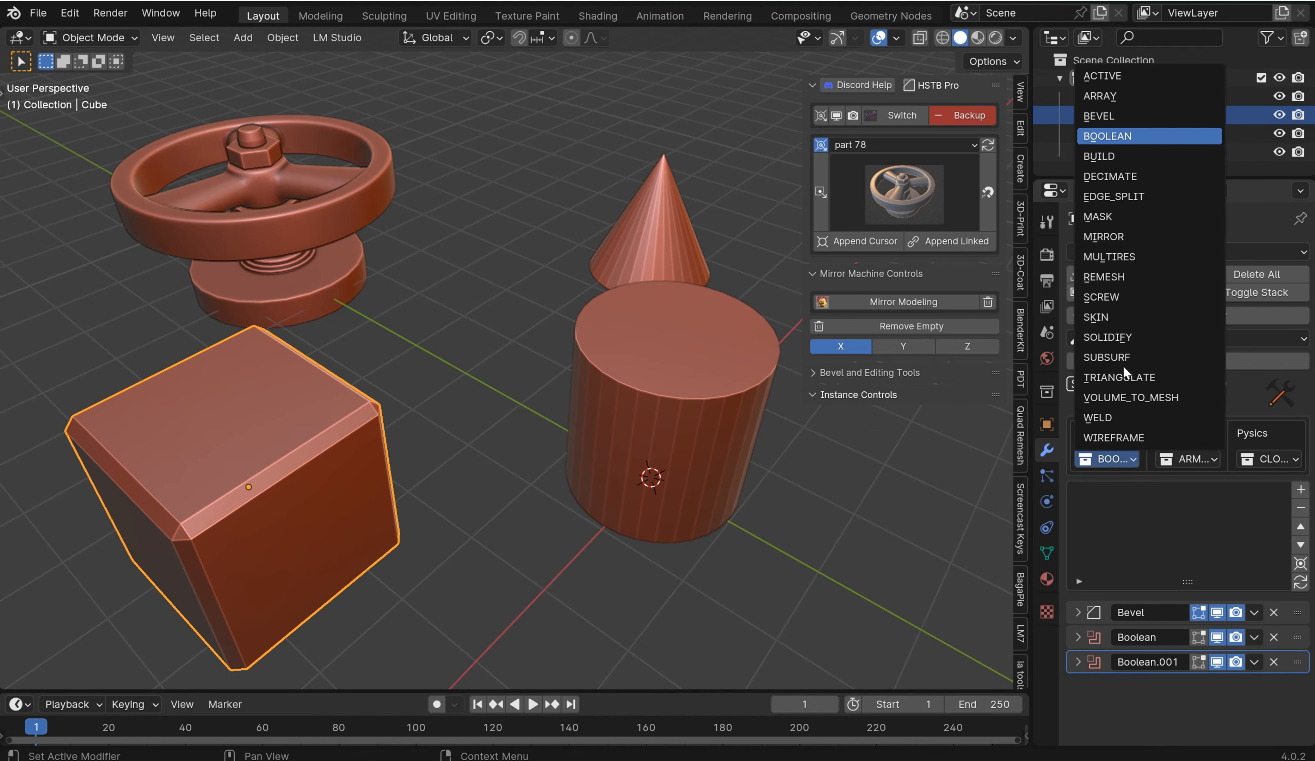
{"action": "left_click", "coordinate": [1124, 136]}
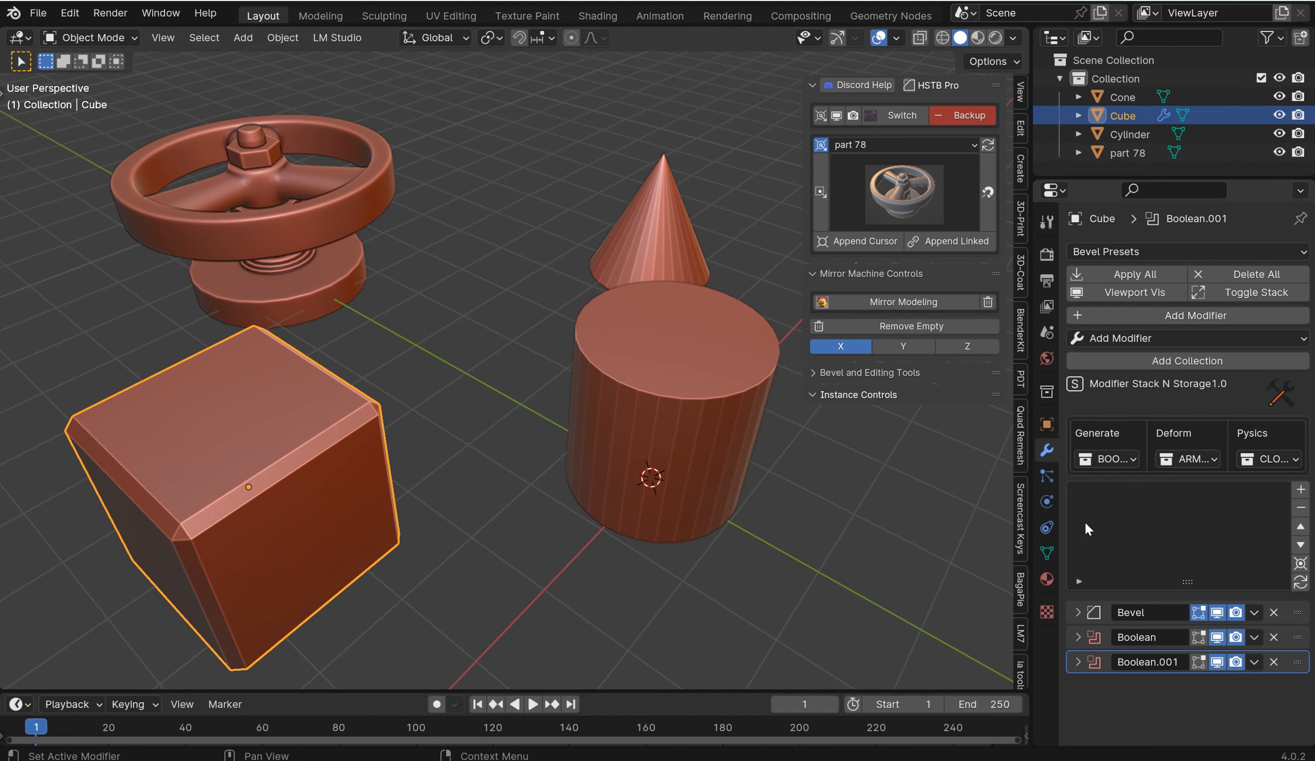
{"action": "left_click", "coordinate": [1106, 458]}
{"action": "left_click", "coordinate": [1128, 135]}
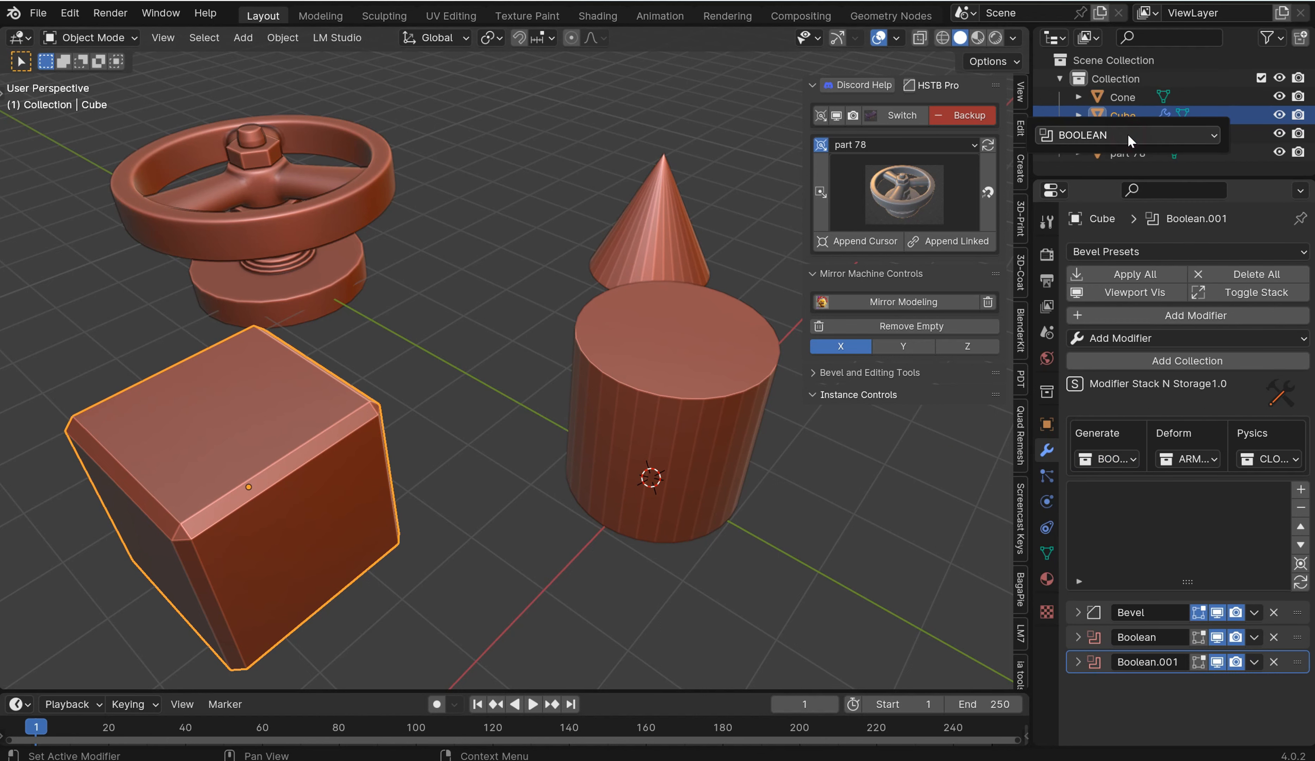
{"action": "left_click", "coordinate": [1118, 134]}
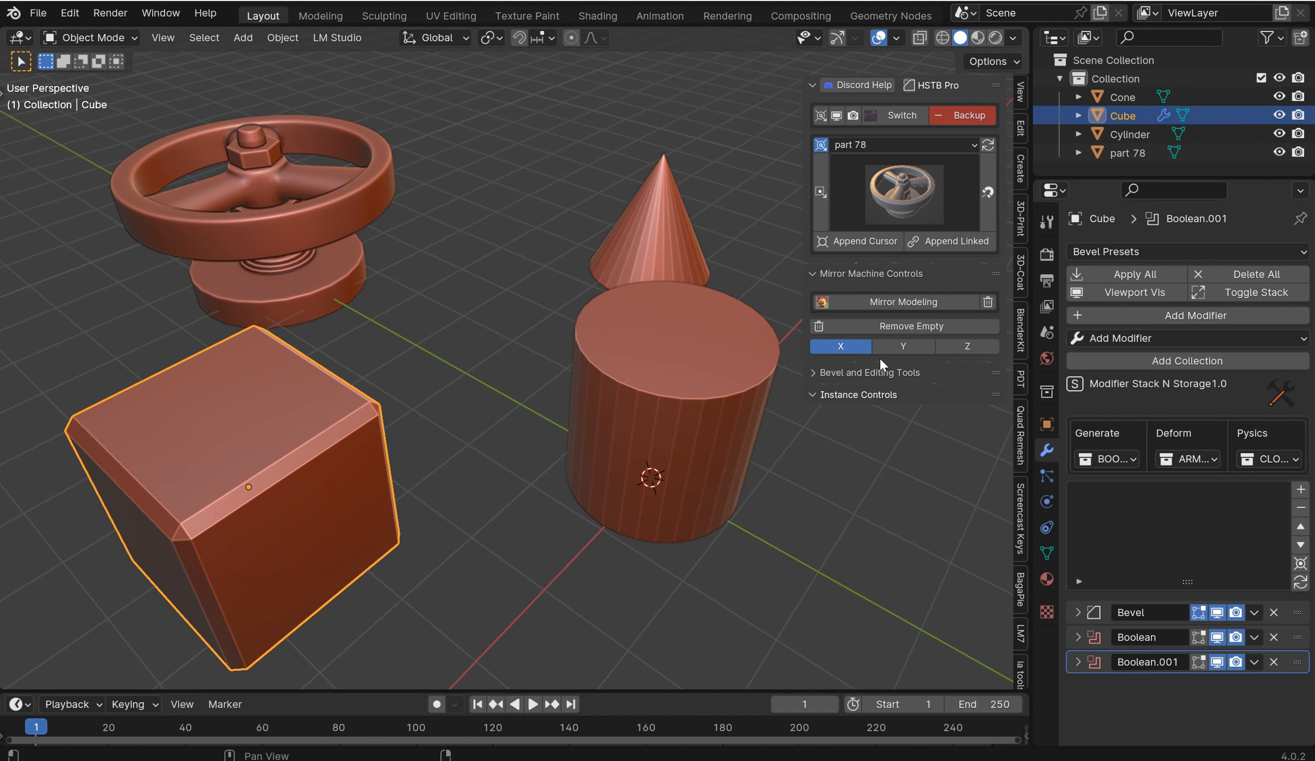
Step: Set the Generate type to BEVEL, add a second Bevel modifier from the existing Bevel entry, and collapse it
{"action": "left_click", "coordinate": [1123, 457]}
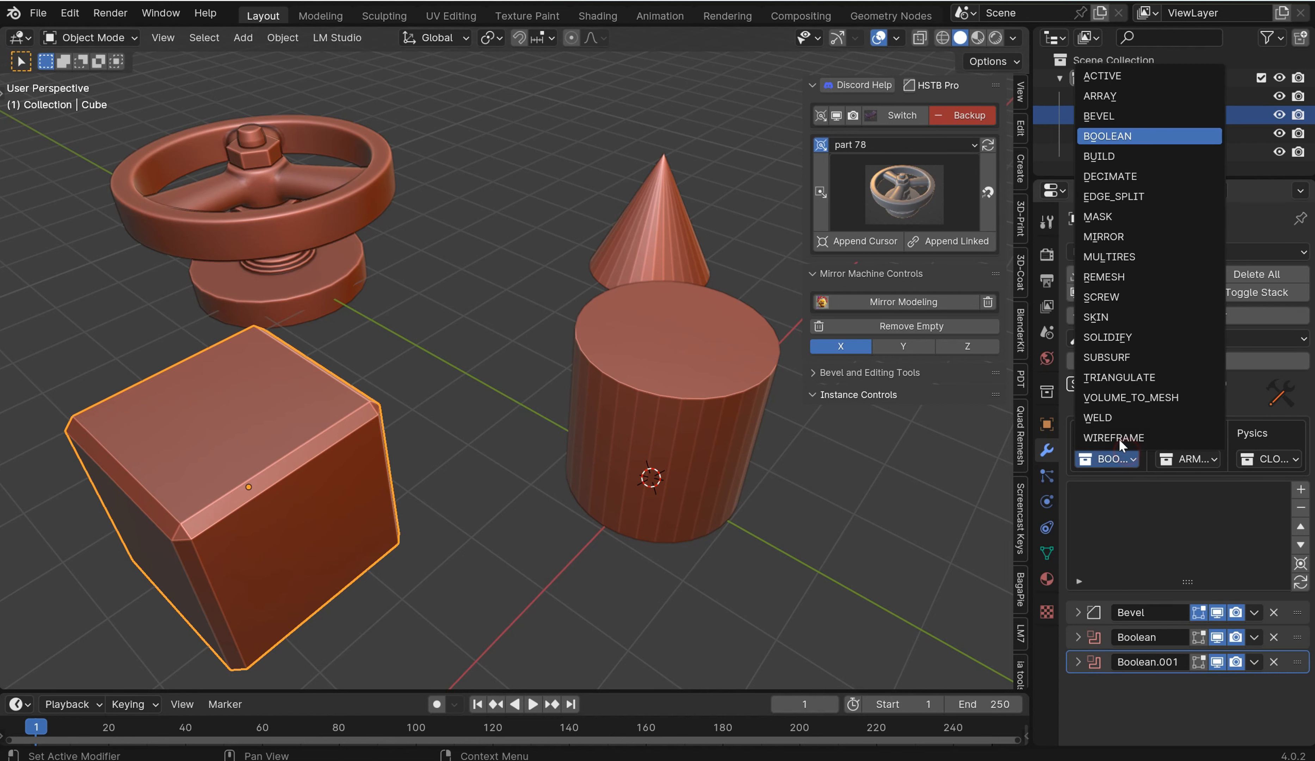
{"action": "left_click", "coordinate": [1098, 115]}
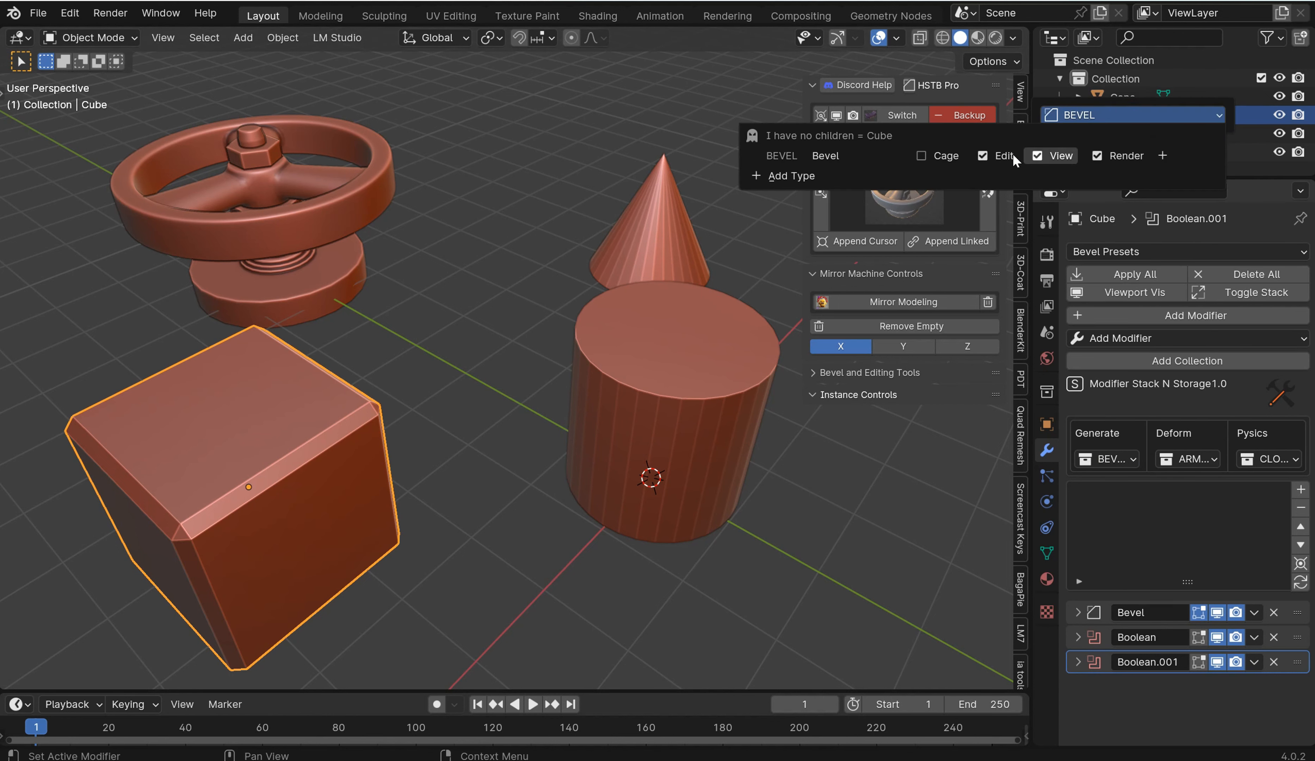
{"action": "left_click", "coordinate": [1162, 155]}
{"action": "left_click", "coordinate": [1078, 686]}
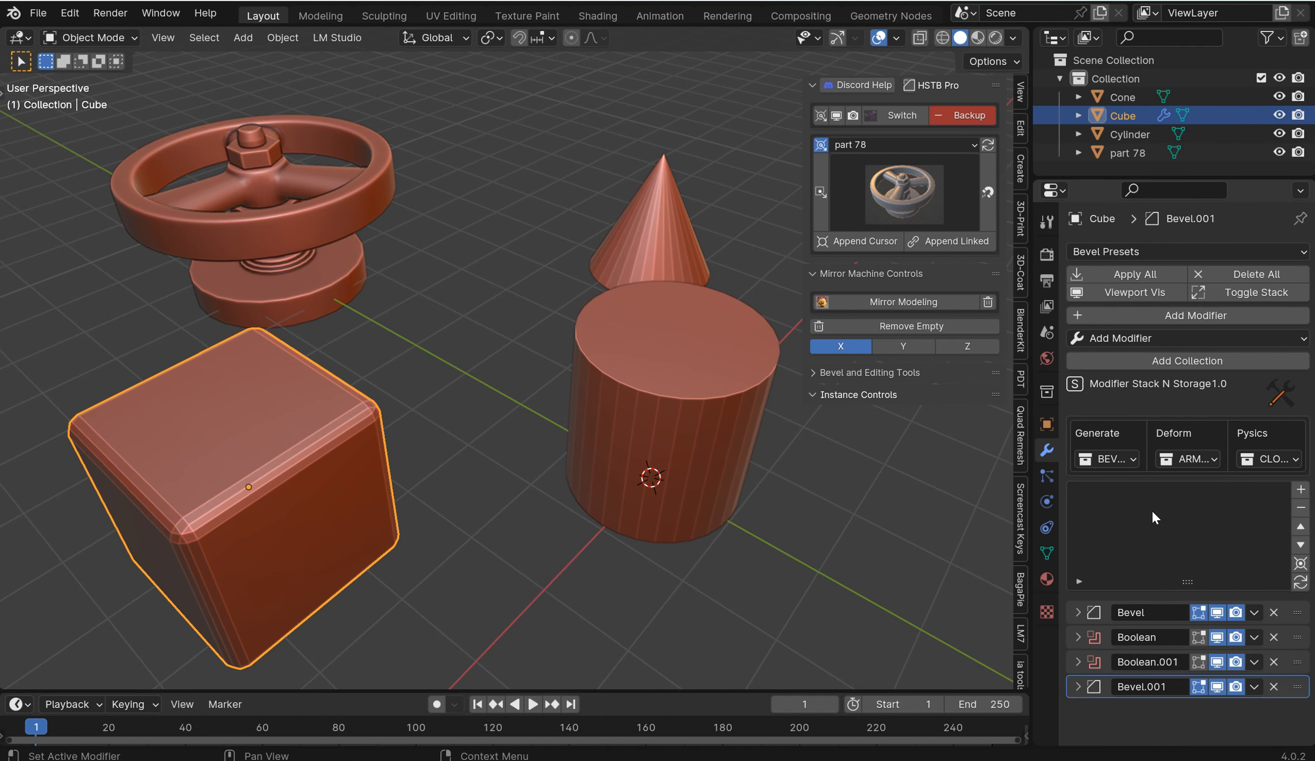
Step: Set the Generate type to ACTIVE and examine all modifiers of the active cube
{"action": "left_click", "coordinate": [1105, 453]}
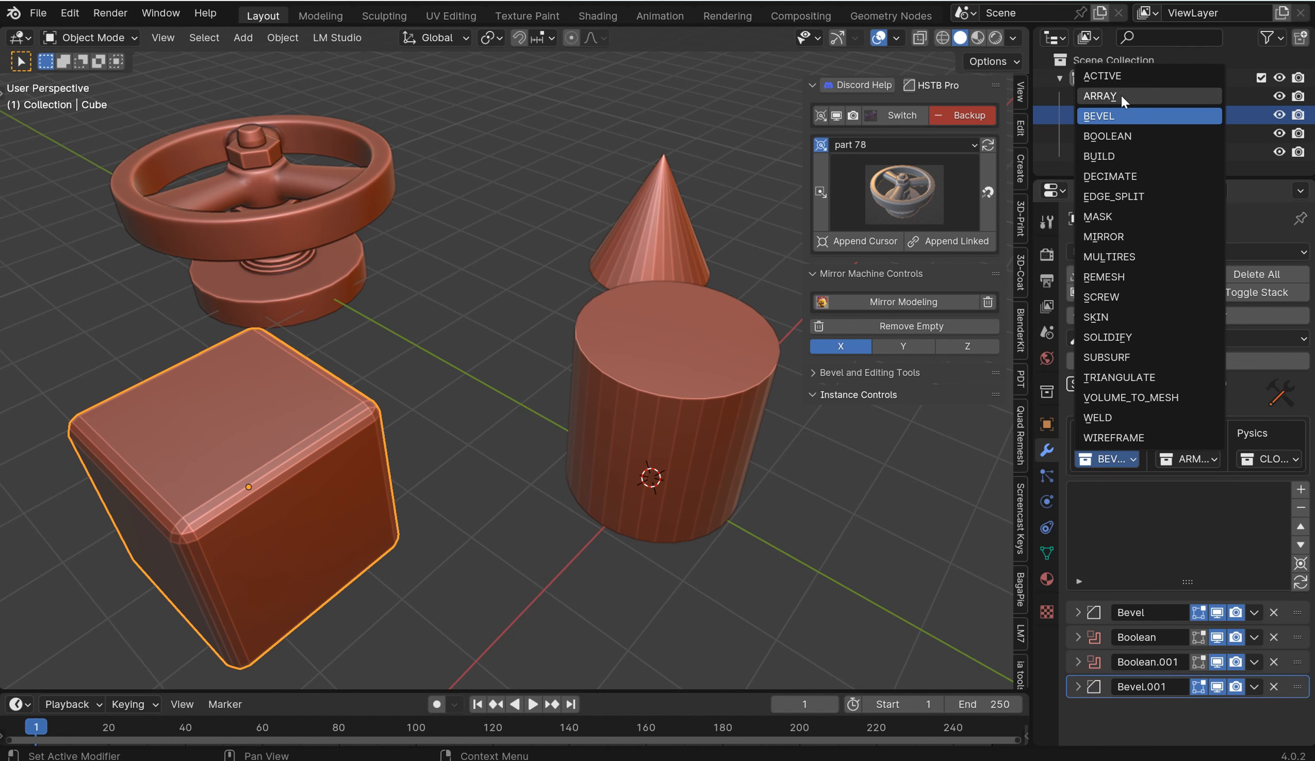
{"action": "left_click", "coordinate": [1128, 79]}
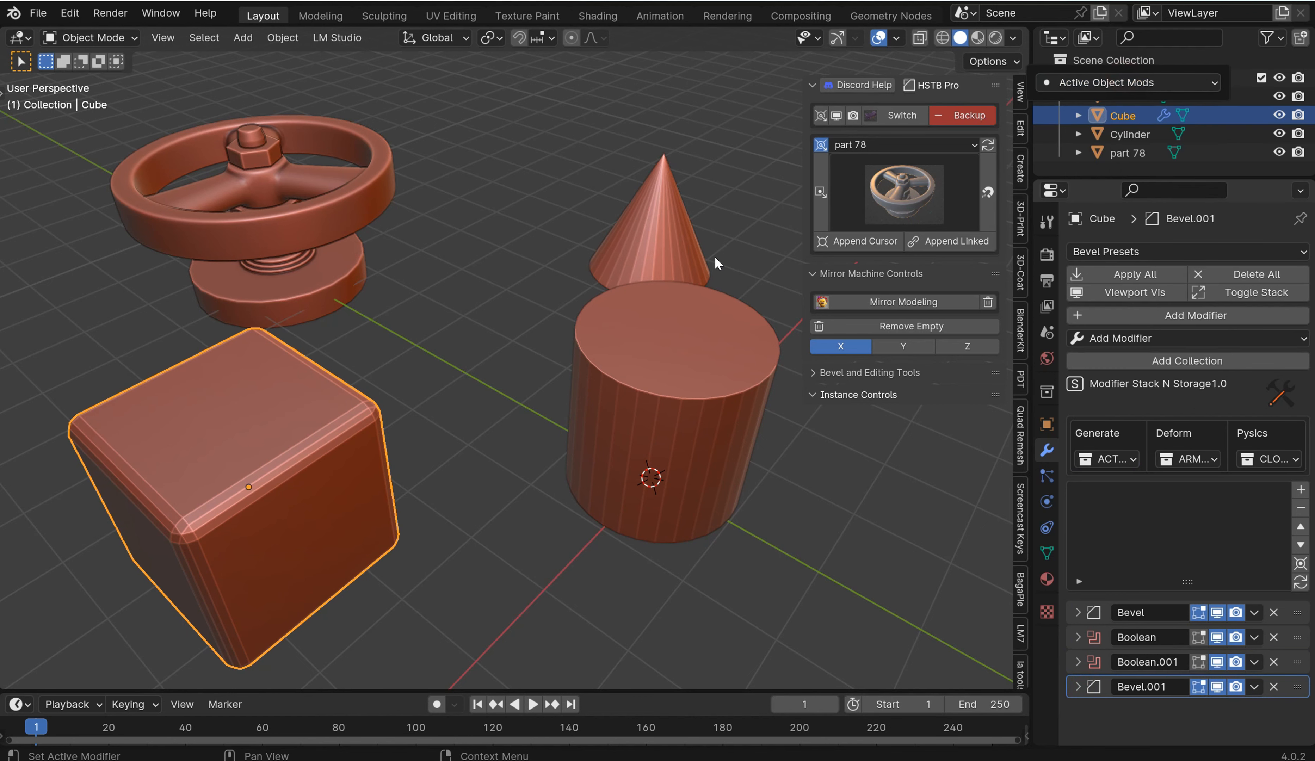
{"action": "left_click_drag", "start_coordinate": [1124, 81], "coordinate": [484, 258]}
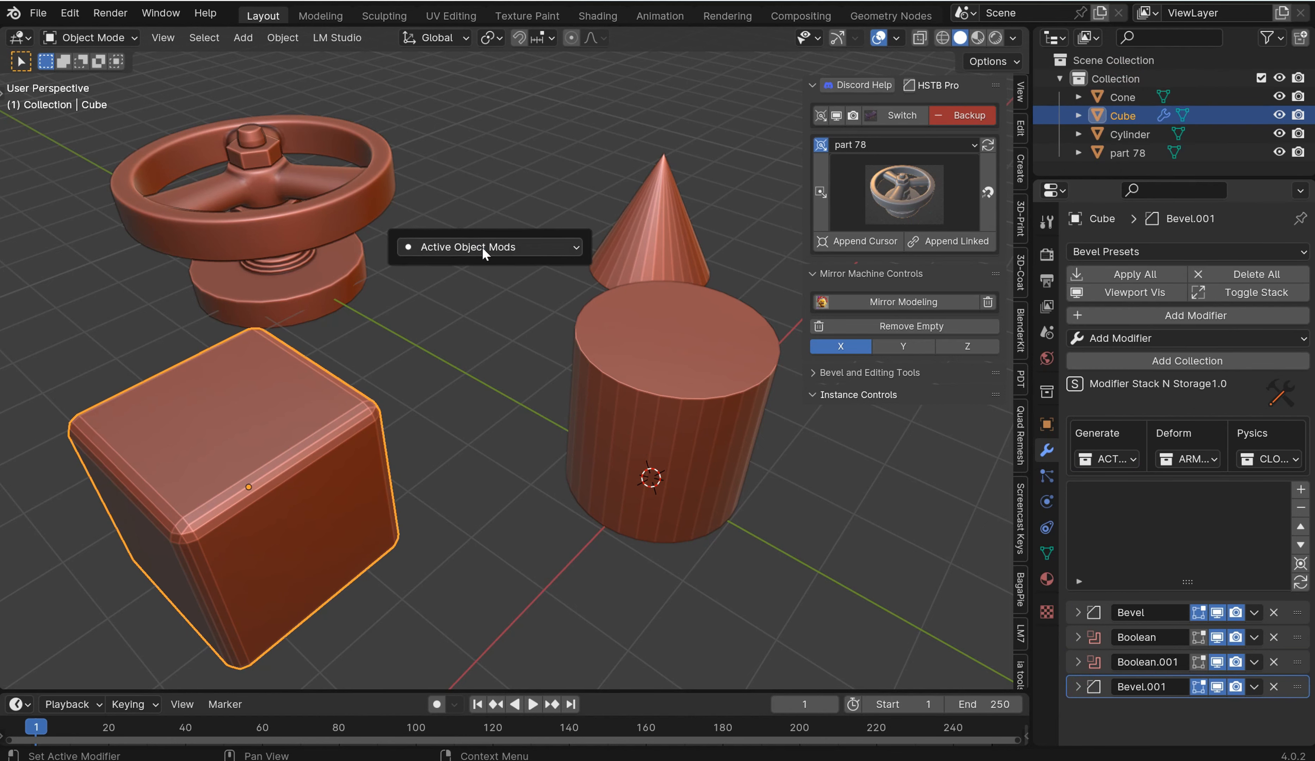
{"action": "left_click", "coordinate": [476, 250]}
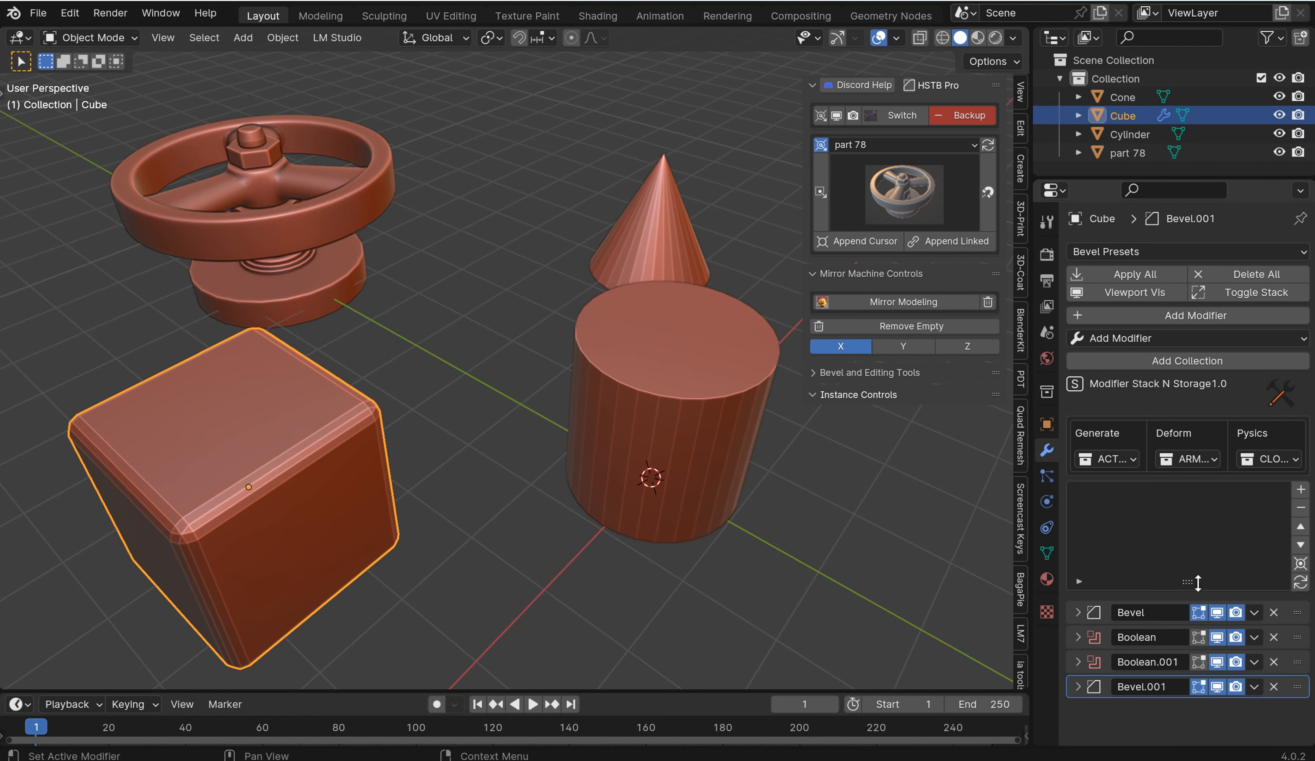
Step: Set the Deform type to SHRINKWRAP and add a Curve modifier to the cube with Add Type
{"action": "left_click", "coordinate": [1202, 458]}
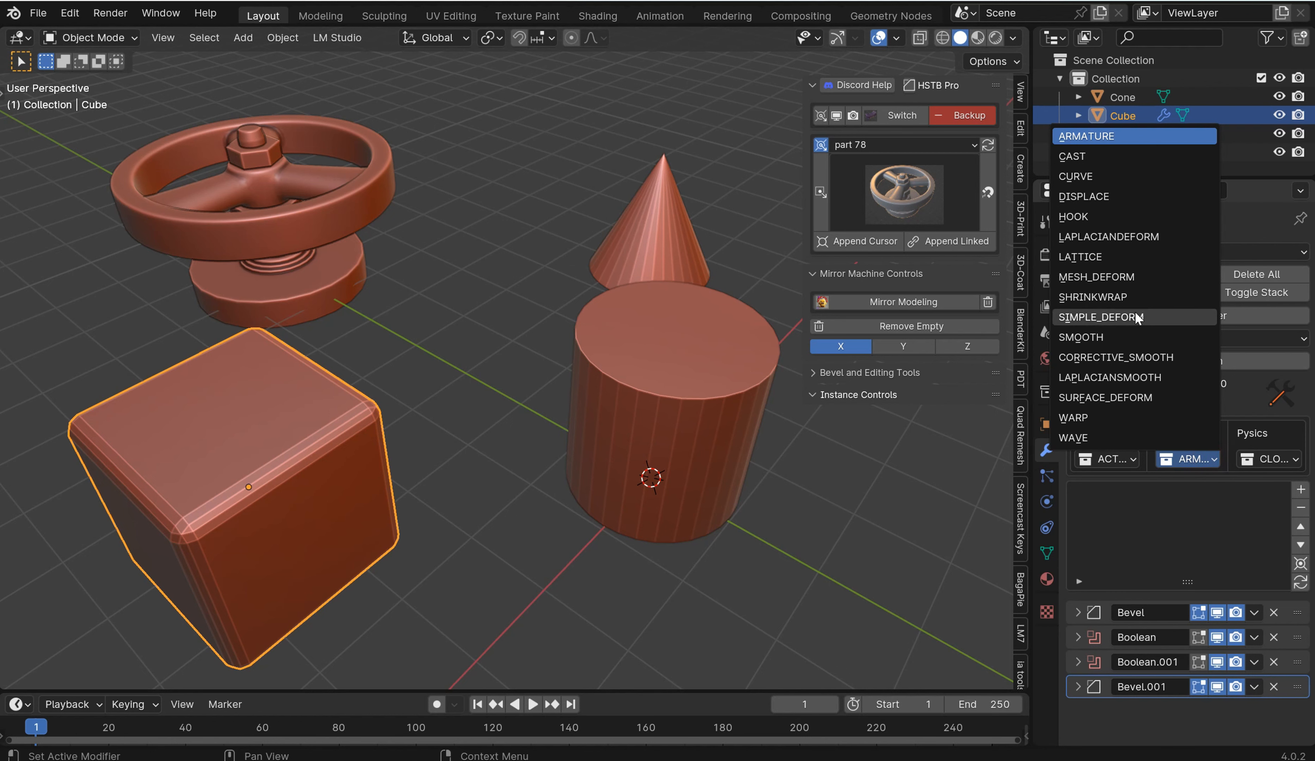
{"action": "left_click", "coordinate": [1124, 298]}
{"action": "left_click", "coordinate": [1123, 296]}
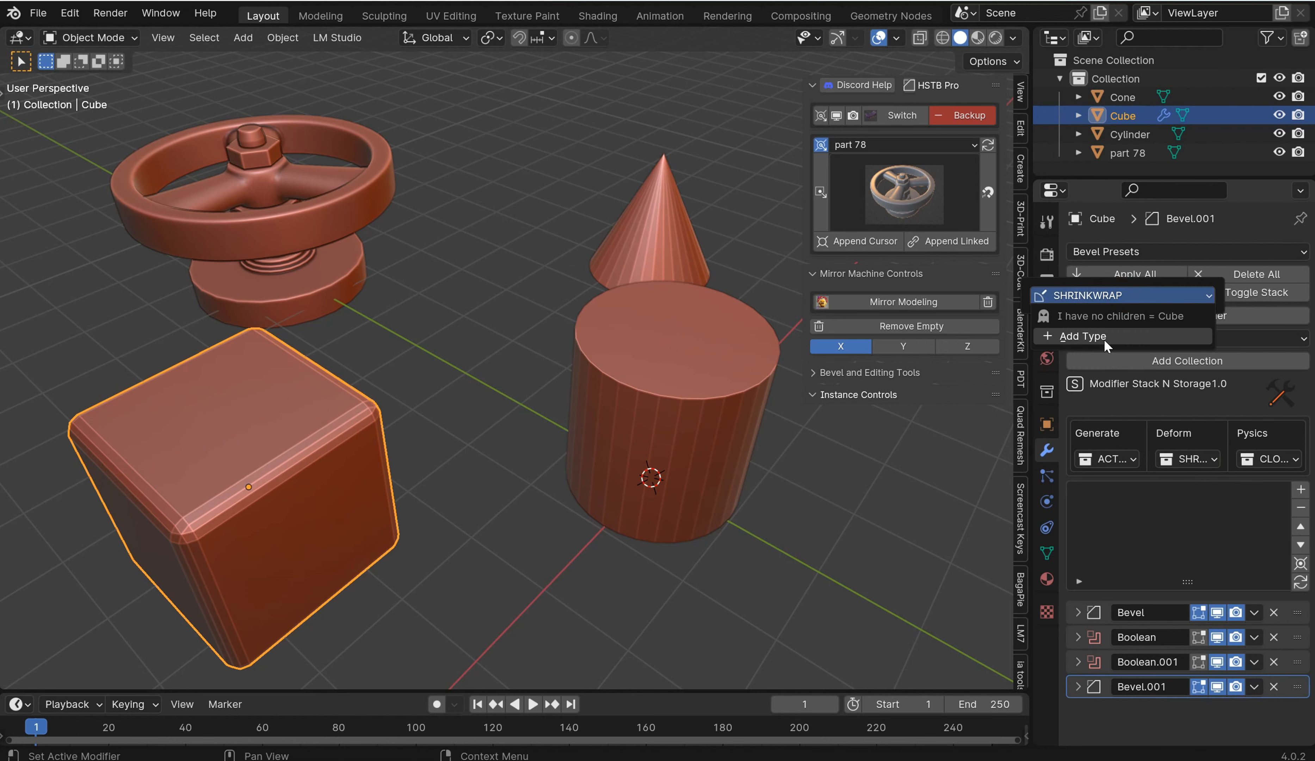
{"action": "left_click", "coordinate": [1107, 338]}
{"action": "left_click", "coordinate": [1105, 340]}
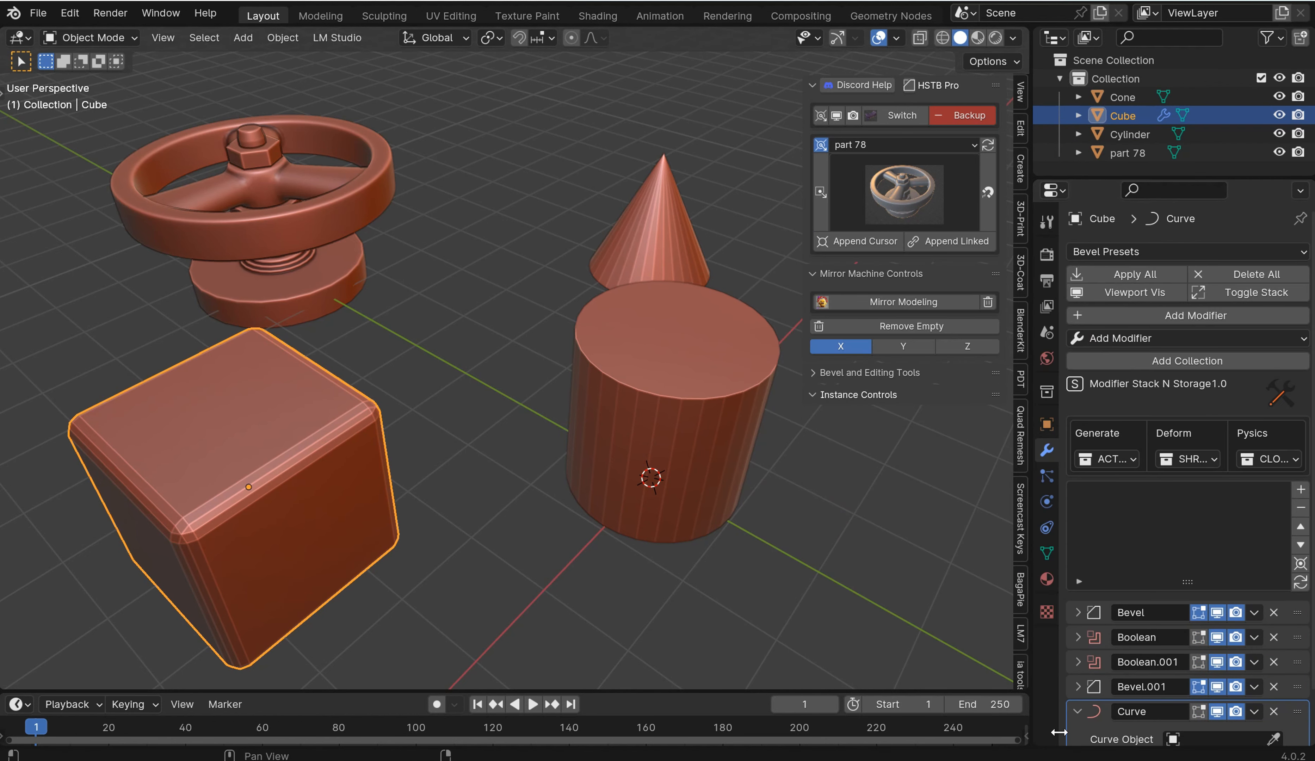
Step: Set the Deform type to CURVE, add a second Curve modifier from the existing Curve entry, and collapse it
{"action": "left_click", "coordinate": [1185, 458]}
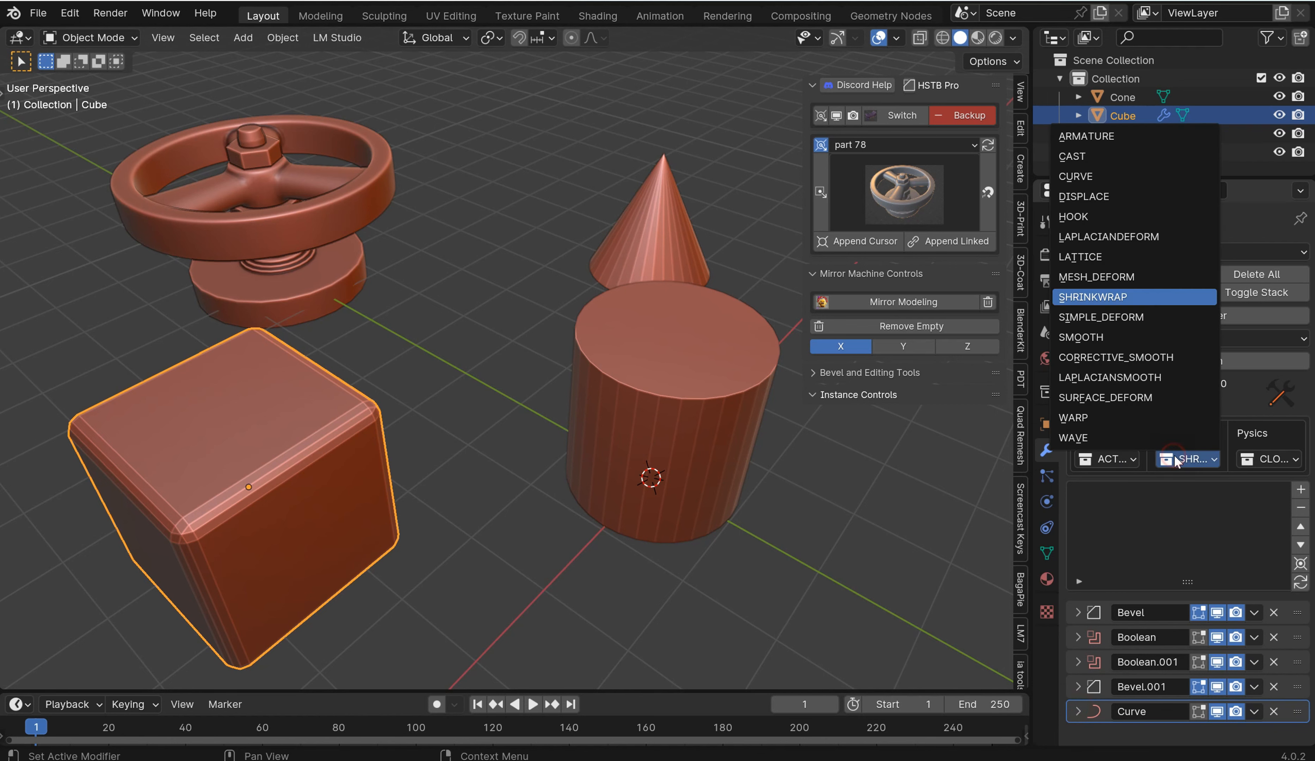
{"action": "left_click", "coordinate": [1099, 183]}
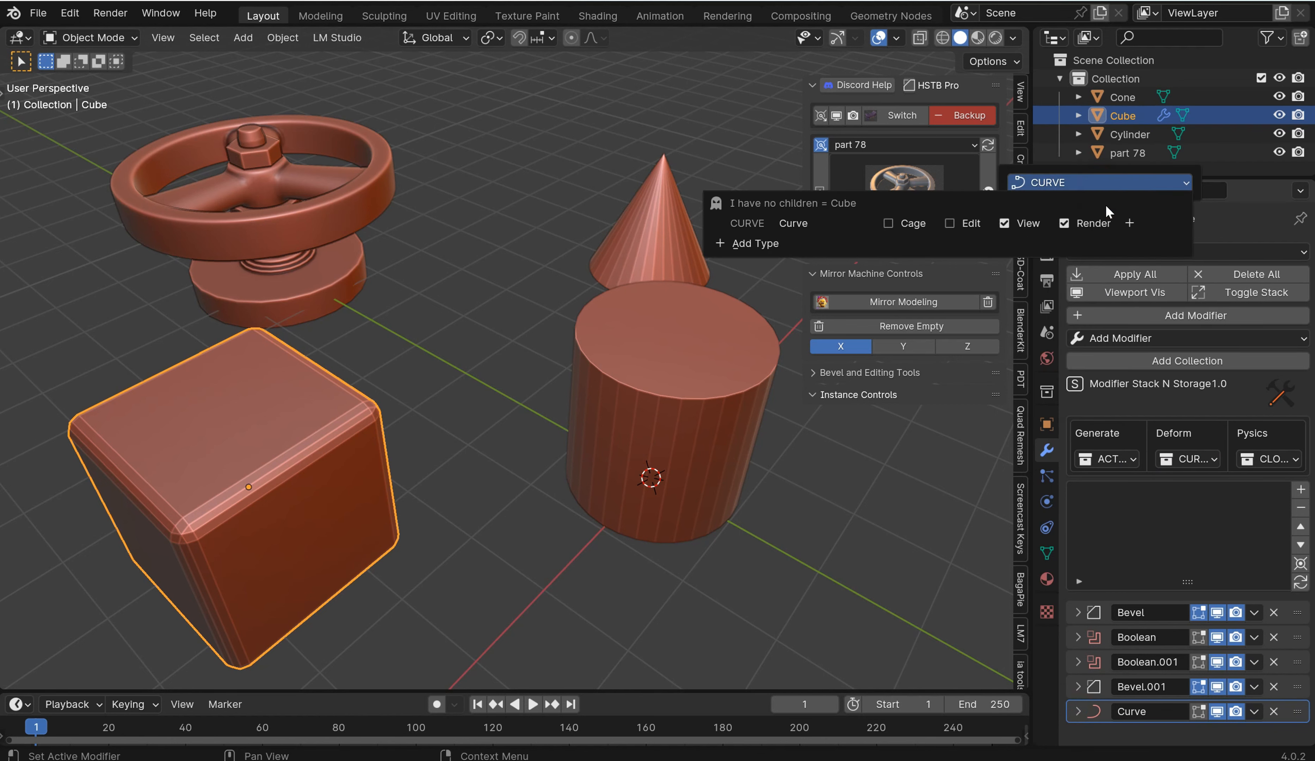
{"action": "left_click", "coordinate": [1129, 223]}
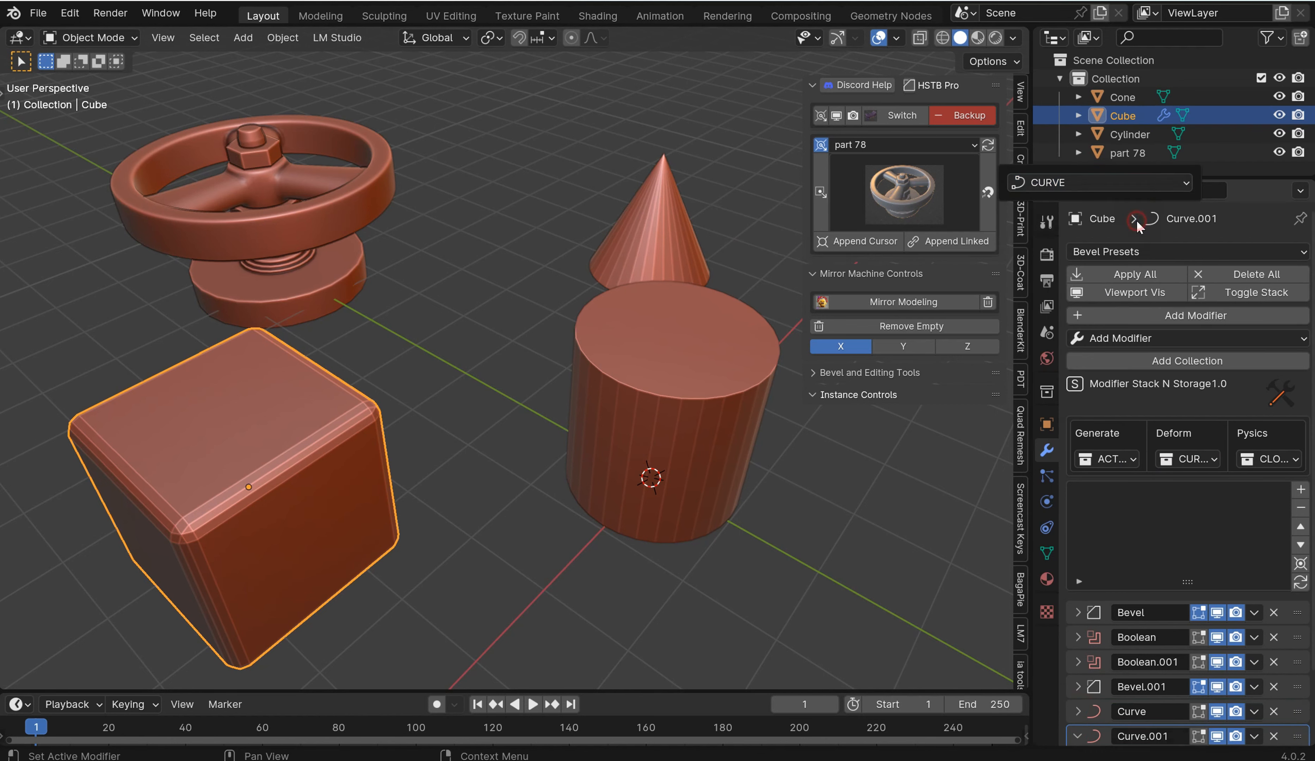
{"action": "left_click", "coordinate": [1078, 736]}
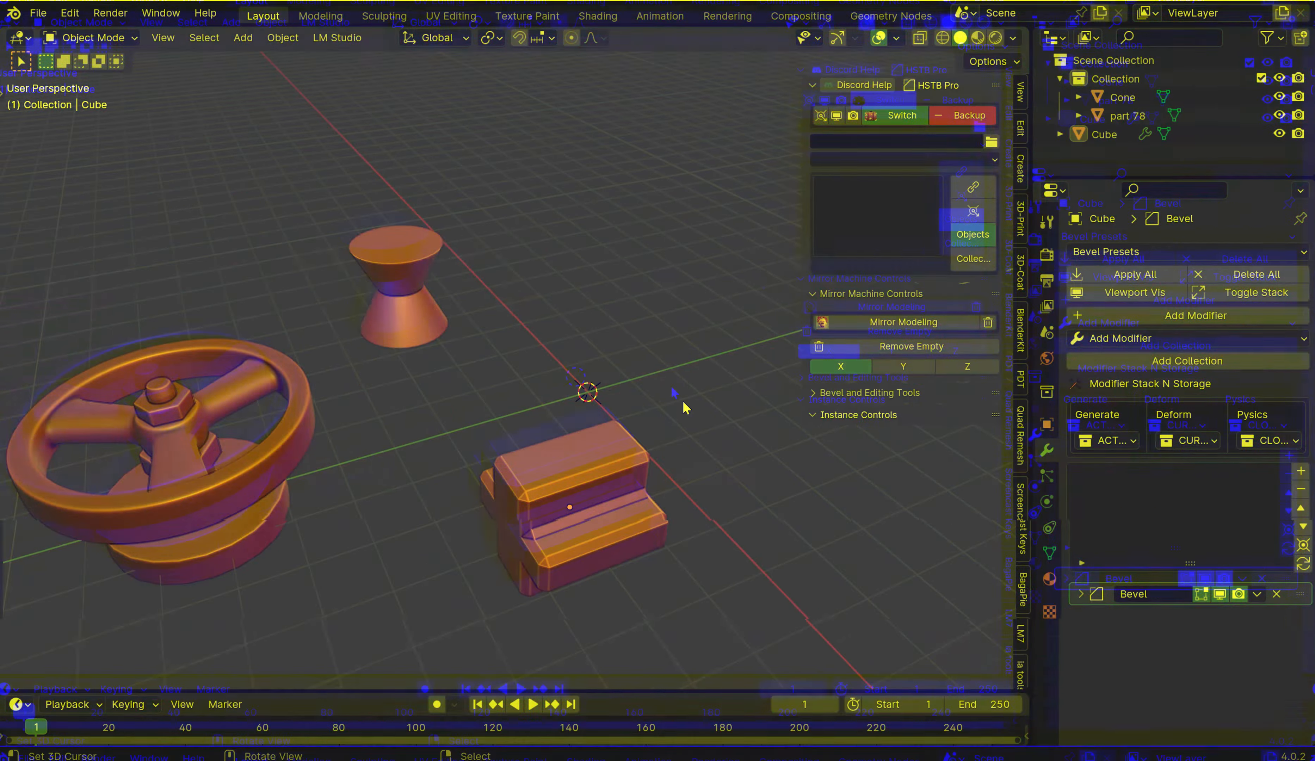
Step: Select the cube, cone and part 78 together and store their current state as the first entry in the storage list
{"action": "middle_click_drag", "start_coordinate": [596, 402], "coordinate": [400, 429]}
{"action": "left_click", "coordinate": [577, 482]}
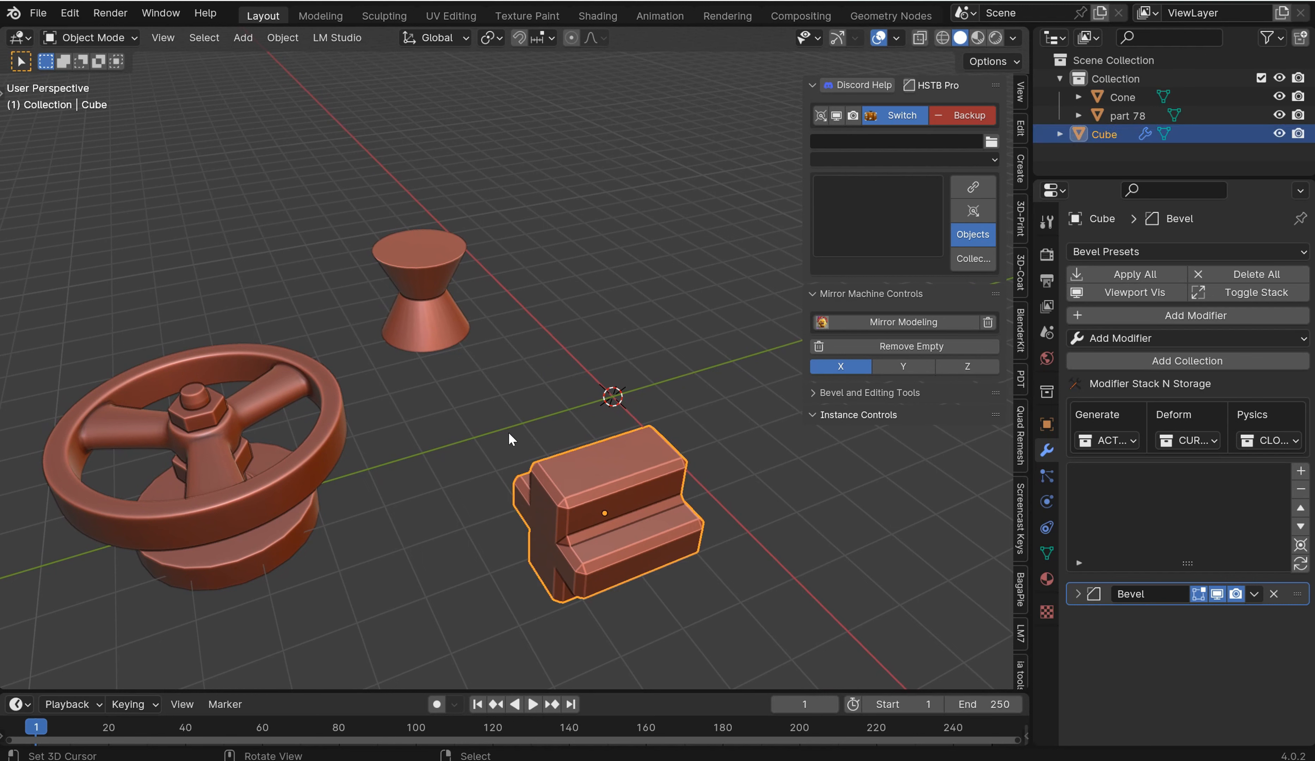
{"action": "key", "text": "a"}
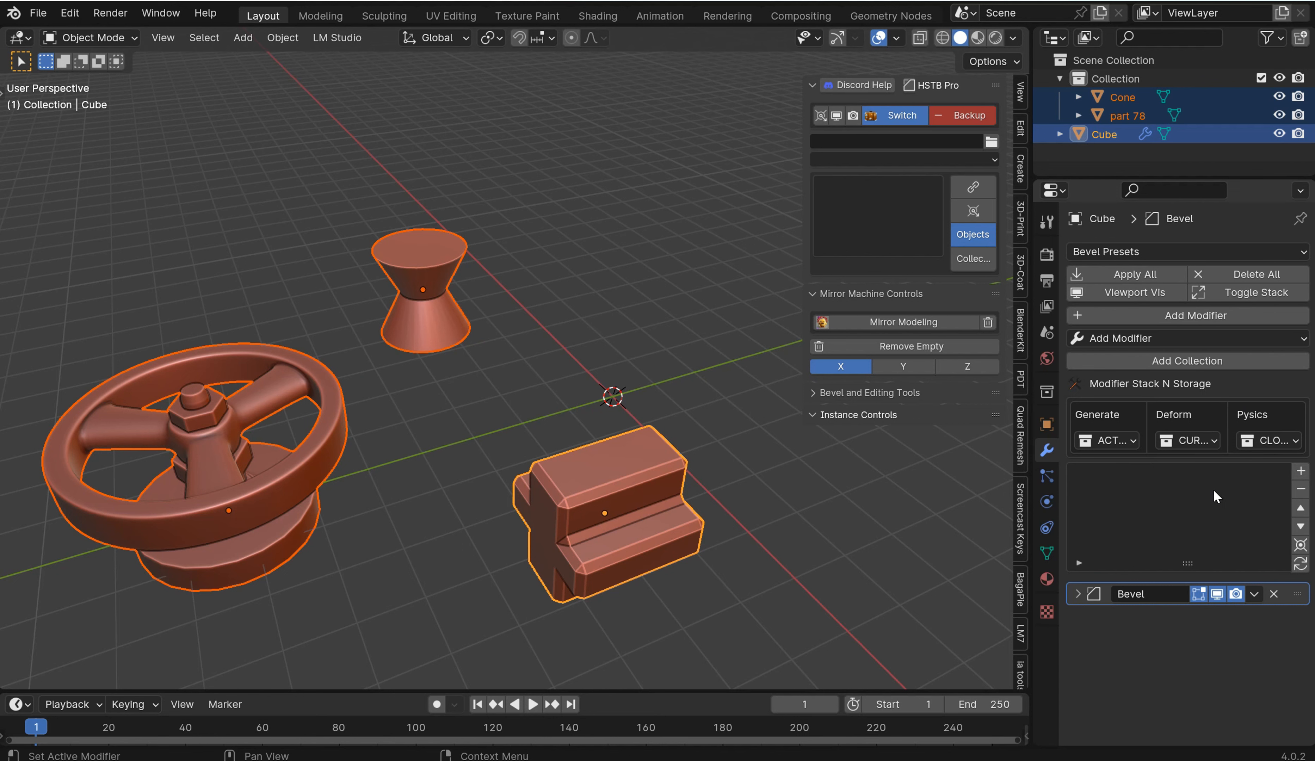
{"action": "left_click", "coordinate": [1301, 472]}
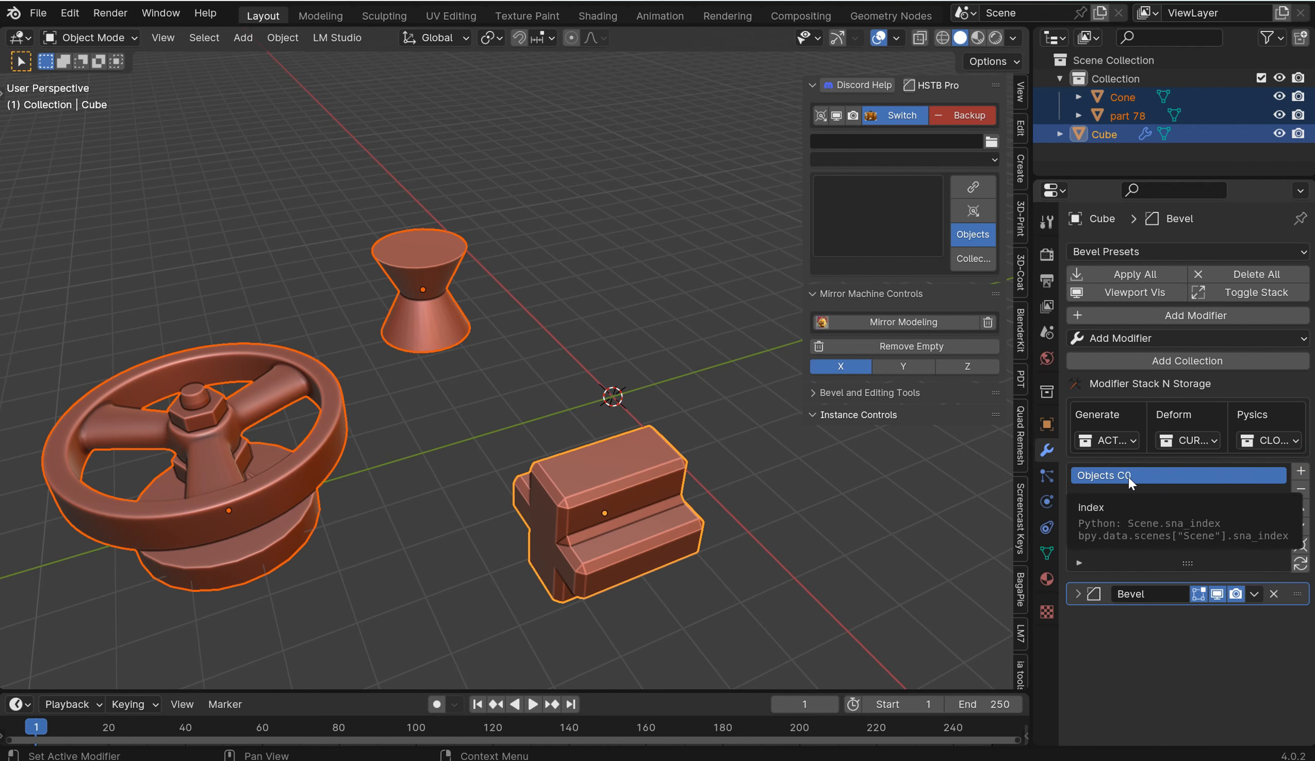
Step: Move the cone across the X axis line and rotate the cube about the global Z axis
{"action": "left_click", "coordinate": [423, 293]}
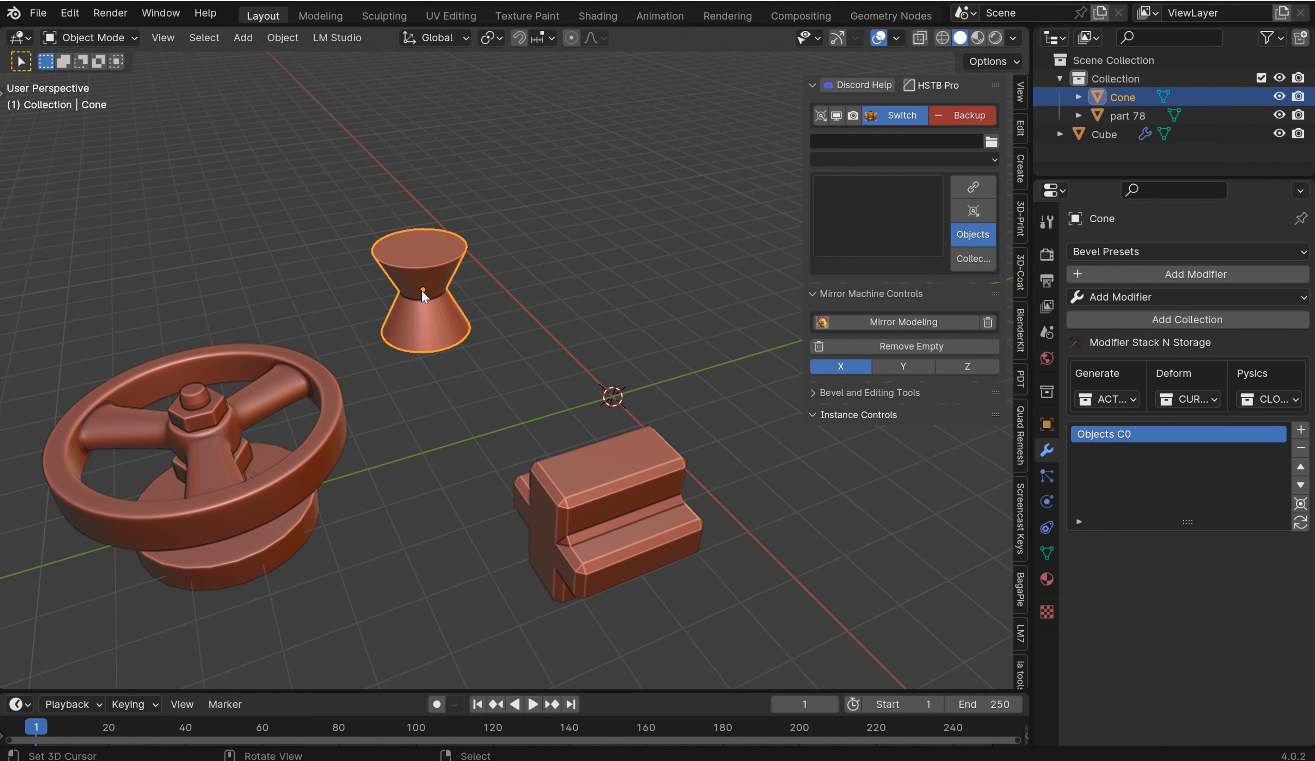
{"action": "key", "text": "g"}
{"action": "left_click", "coordinate": [570, 267]}
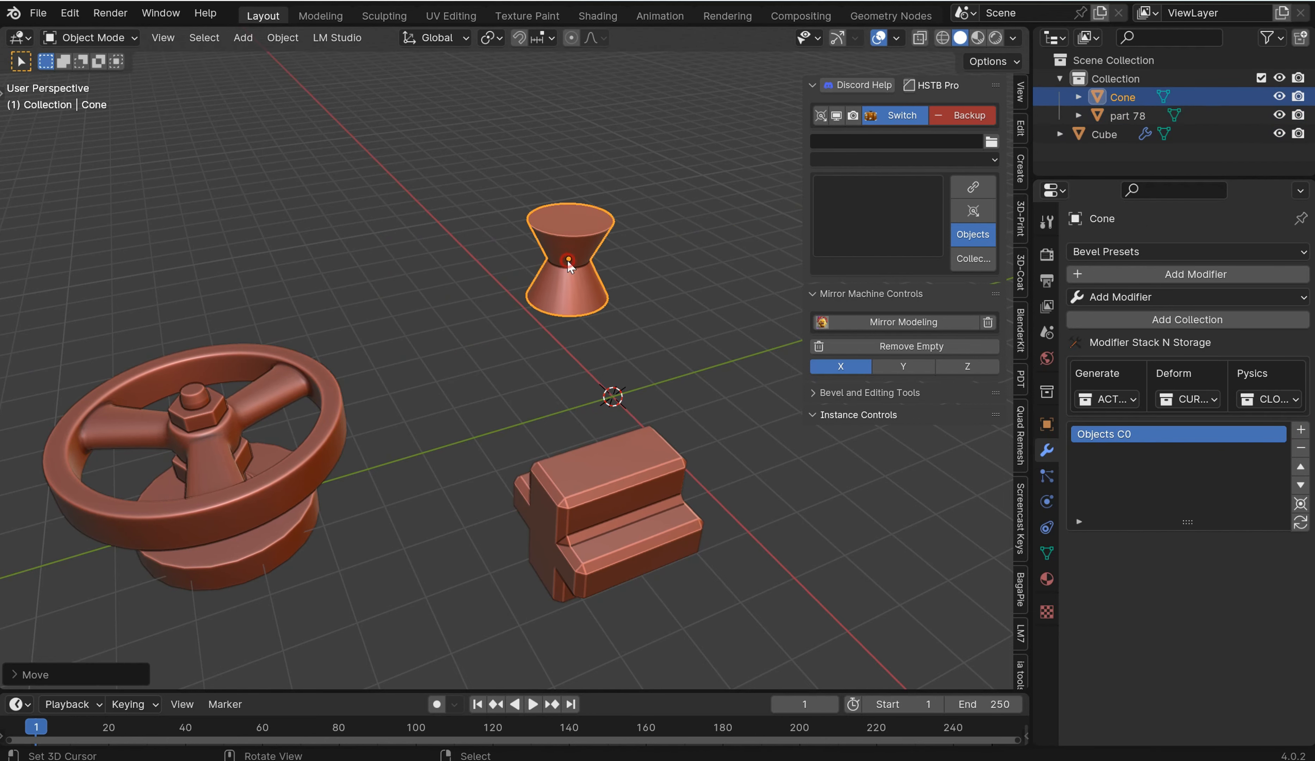
{"action": "left_click", "coordinate": [634, 458]}
{"action": "key", "text": "r"}
{"action": "key", "text": "z"}
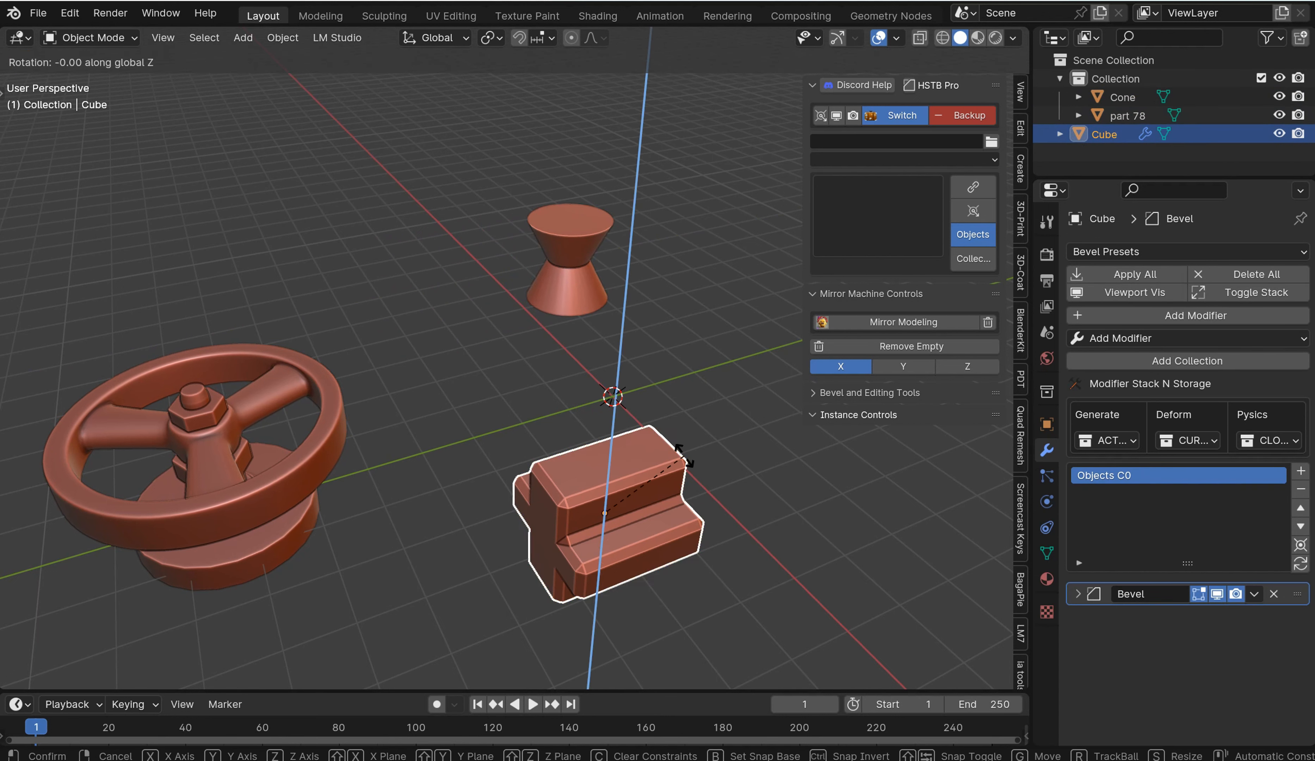
{"action": "left_click", "coordinate": [486, 393]}
Step: Scale up the part 78 handwheel and store the state of all objects as a second entry
{"action": "left_click", "coordinate": [337, 438]}
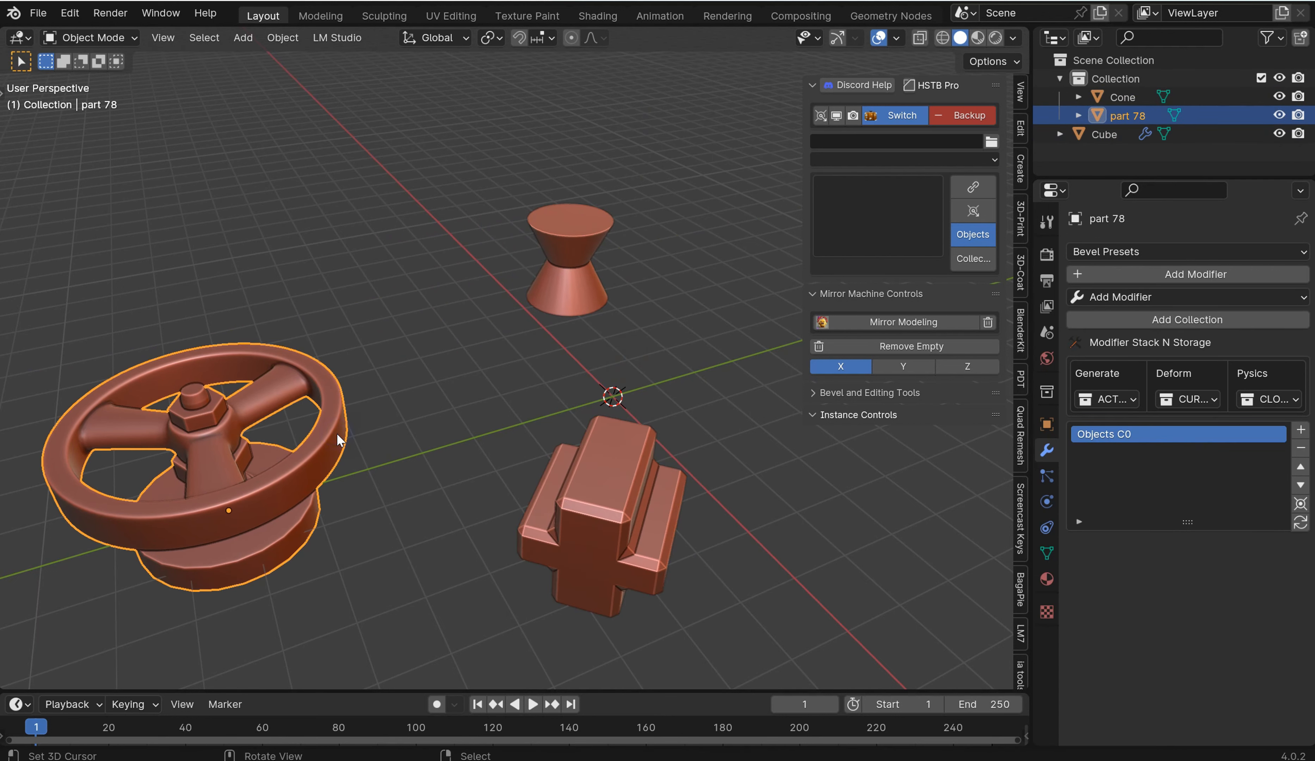
{"action": "key", "text": "s"}
{"action": "left_click", "coordinate": [378, 418]}
{"action": "key", "text": "a"}
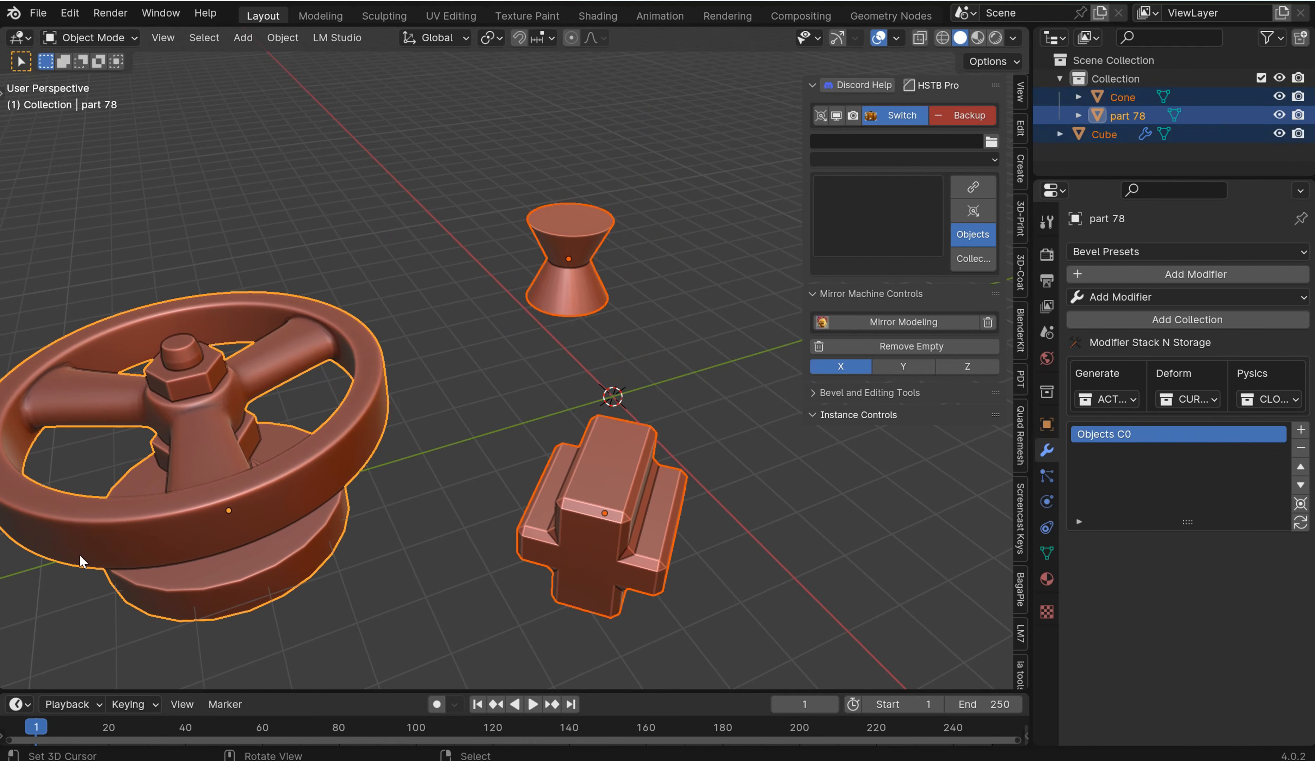
{"action": "left_click", "coordinate": [1300, 430]}
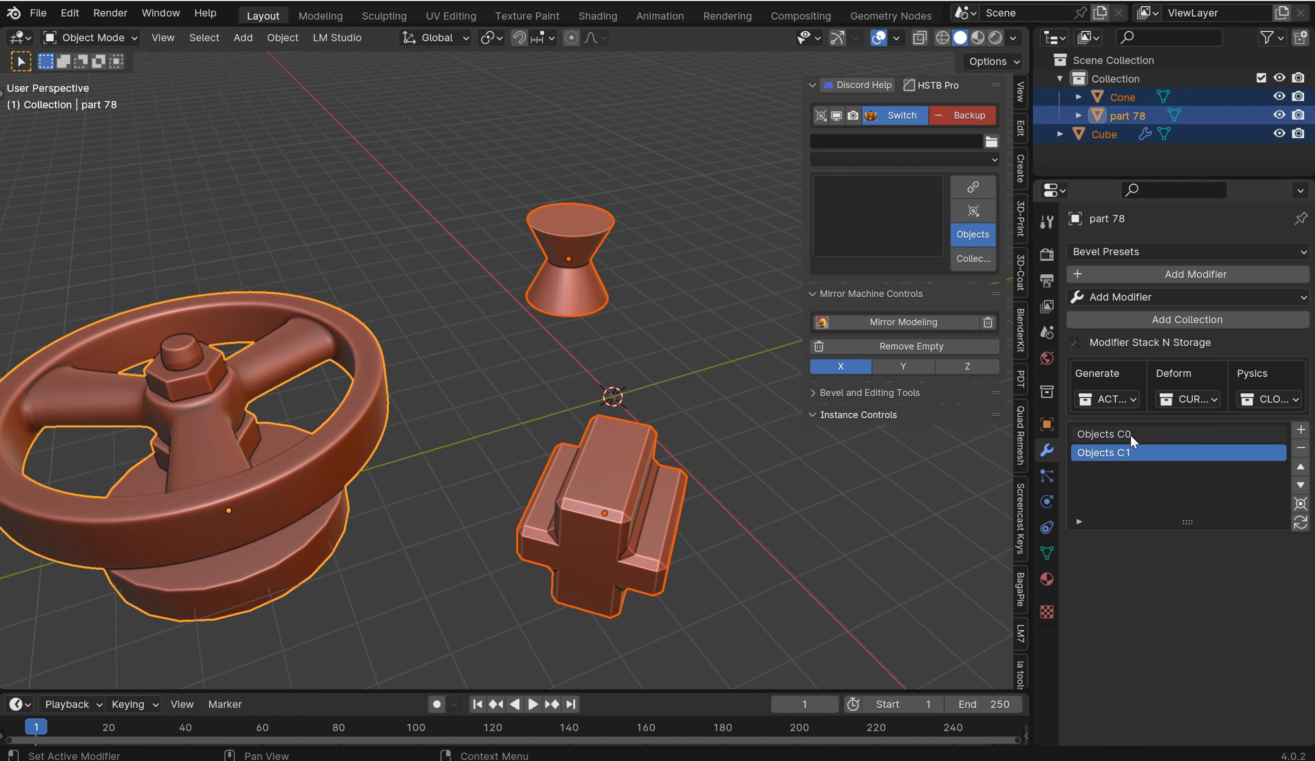
Step: Switch between the stored states Objects C0 and Objects C1 to compare them, ending on Objects C1
{"action": "left_click", "coordinate": [1119, 434]}
{"action": "left_click", "coordinate": [1119, 449]}
{"action": "left_click", "coordinate": [1118, 434]}
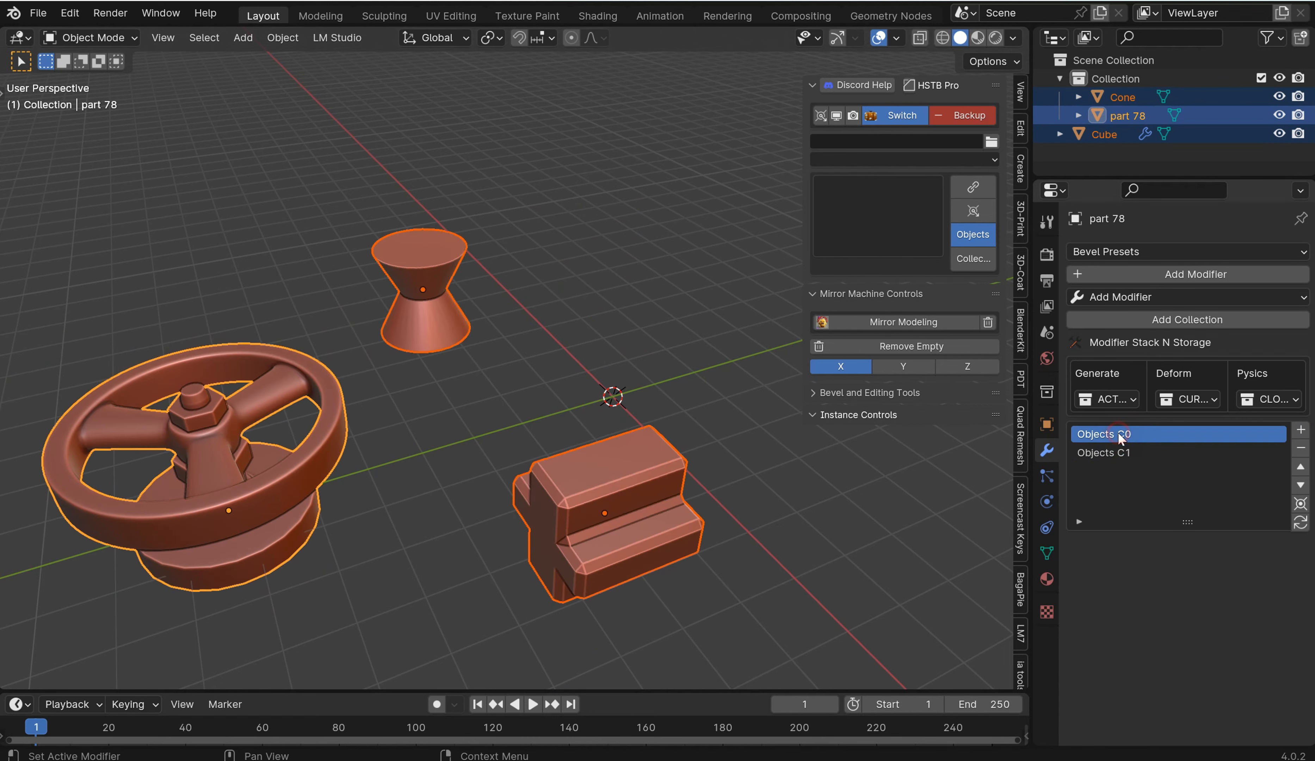
{"action": "left_click", "coordinate": [1119, 452]}
Step: Move the part 78 handwheel along the X axis away from the cube and store all objects as a third entry
{"action": "scroll", "coordinate": [639, 366], "scroll_direction": "down", "scroll_amount": 2}
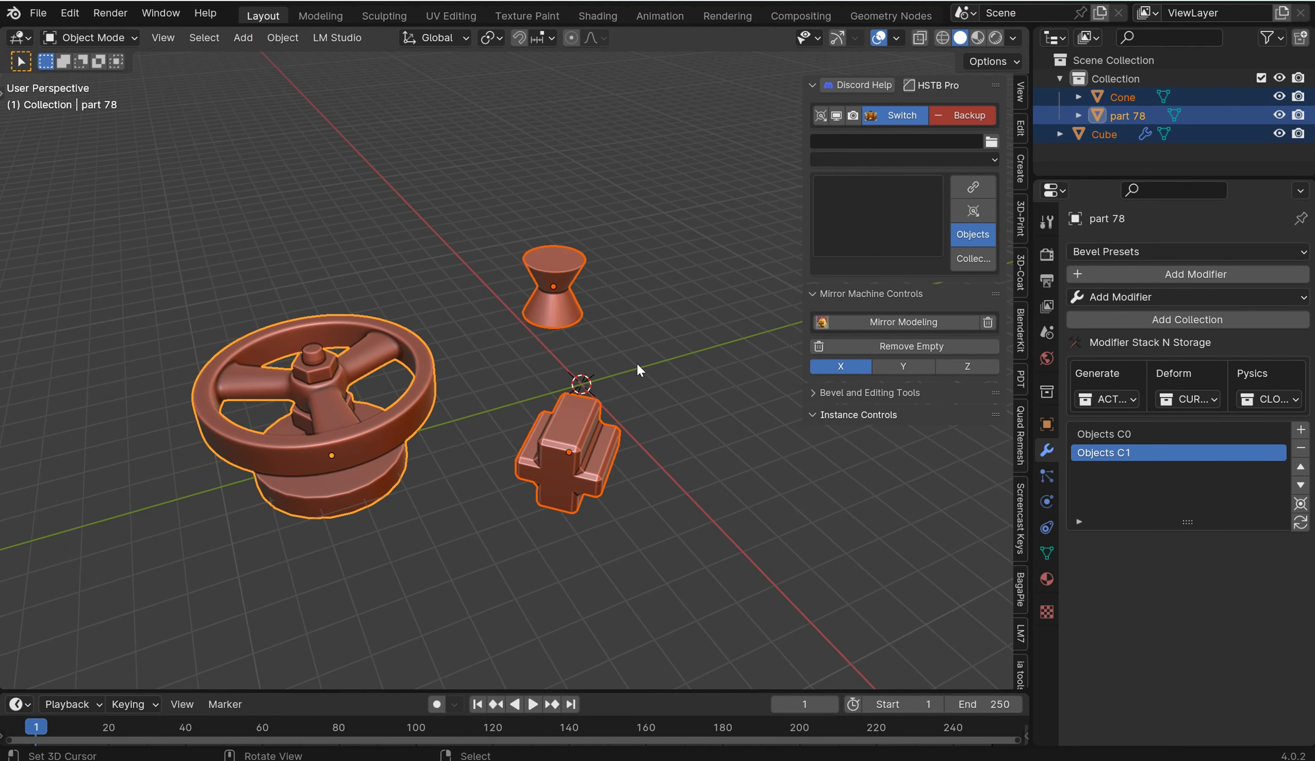
{"action": "left_click", "coordinate": [355, 405]}
{"action": "key", "text": "g"}
{"action": "key", "text": "x"}
{"action": "left_click", "coordinate": [320, 295]}
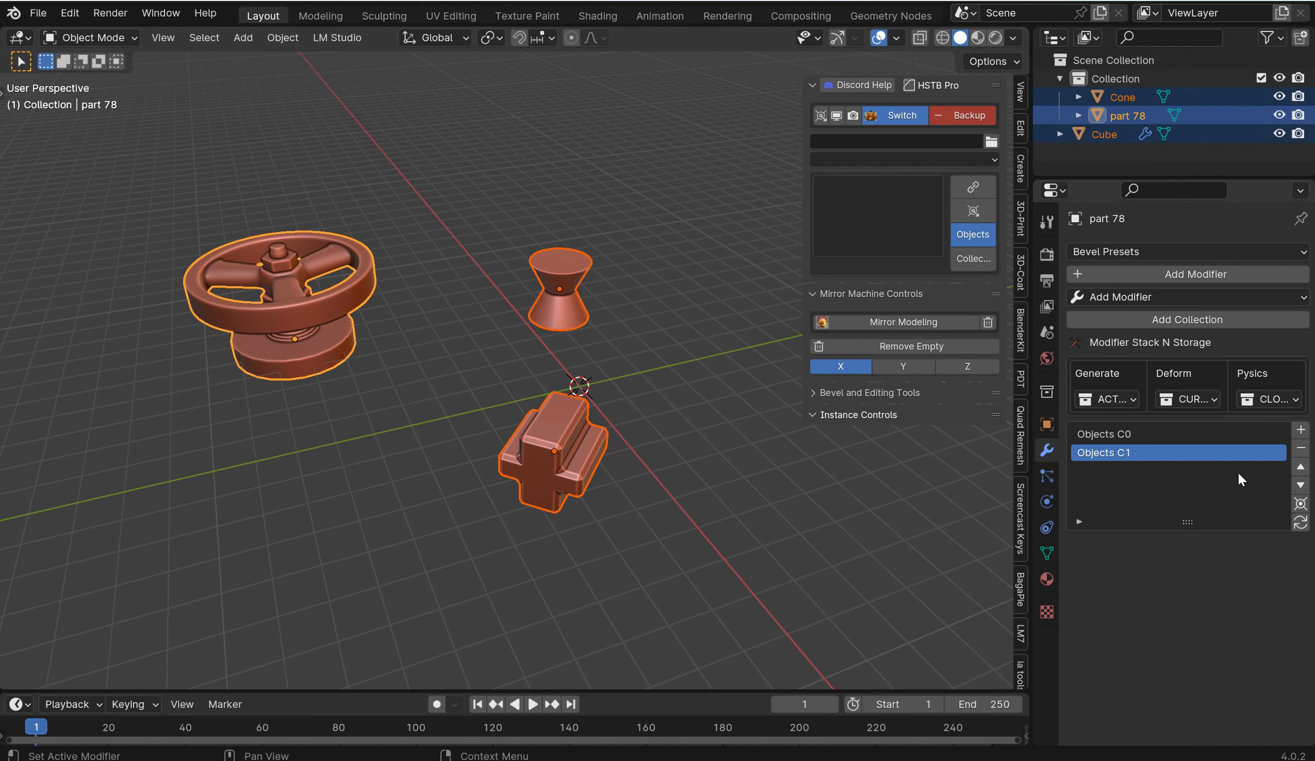
{"action": "left_click", "coordinate": [1299, 429]}
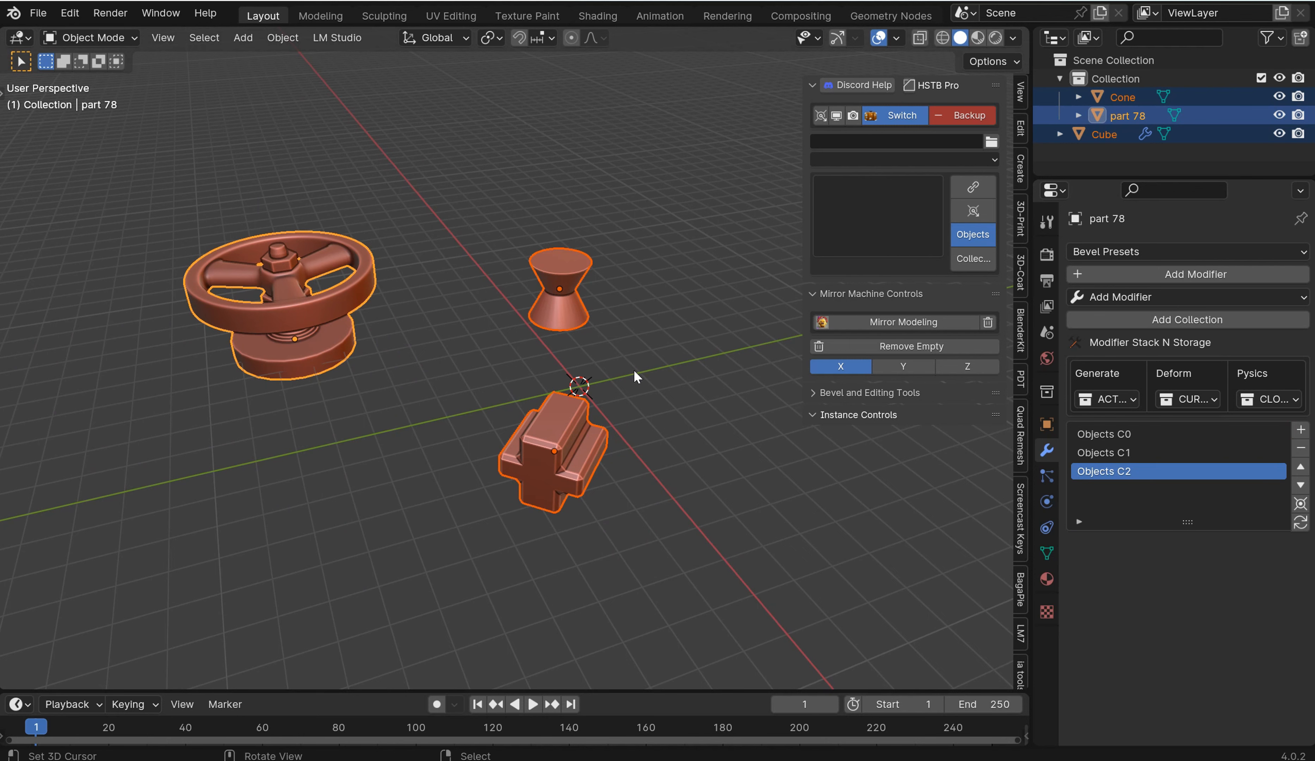
Step: Recall the stored states Objects C0, Objects C1 and Objects C2 in turn to compare them, ending on Objects C2
{"action": "left_click", "coordinate": [1111, 456]}
{"action": "left_click", "coordinate": [1106, 471]}
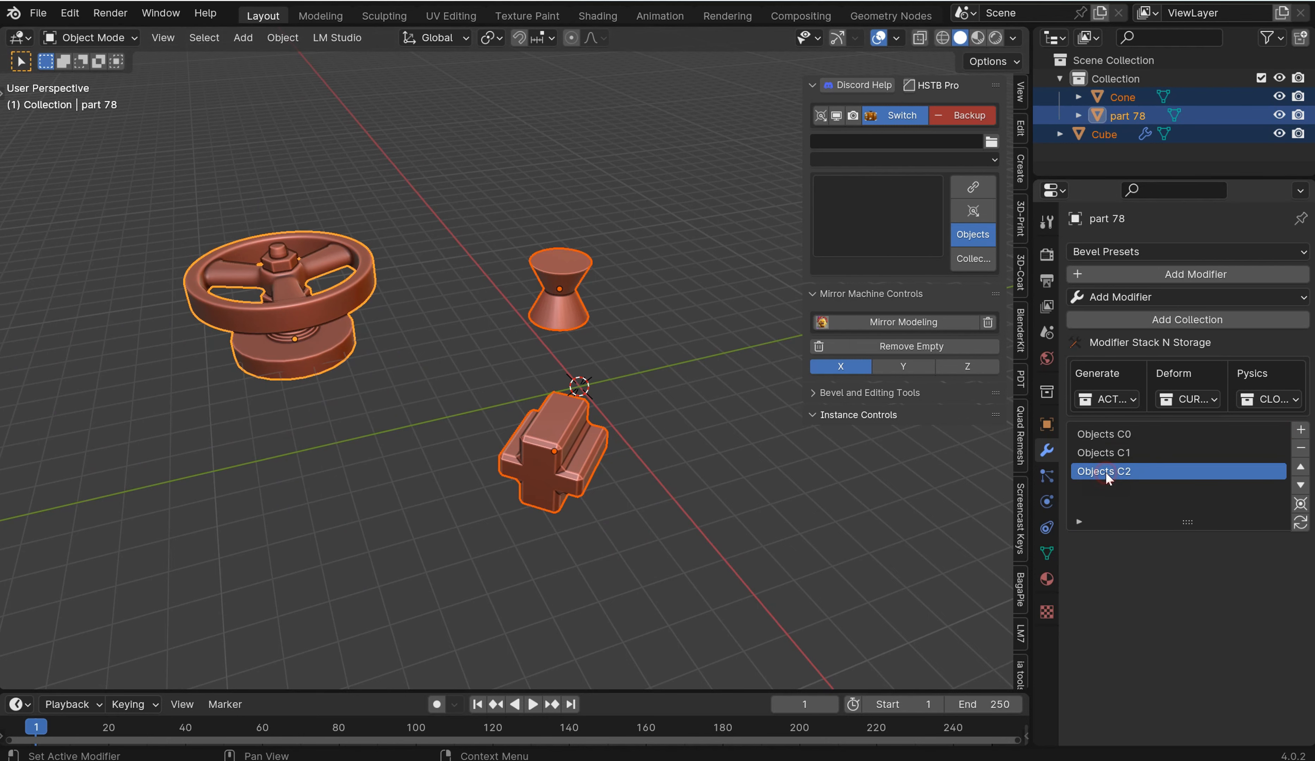
{"action": "left_click", "coordinate": [1103, 434]}
{"action": "left_click", "coordinate": [1100, 456]}
{"action": "left_click", "coordinate": [1105, 471]}
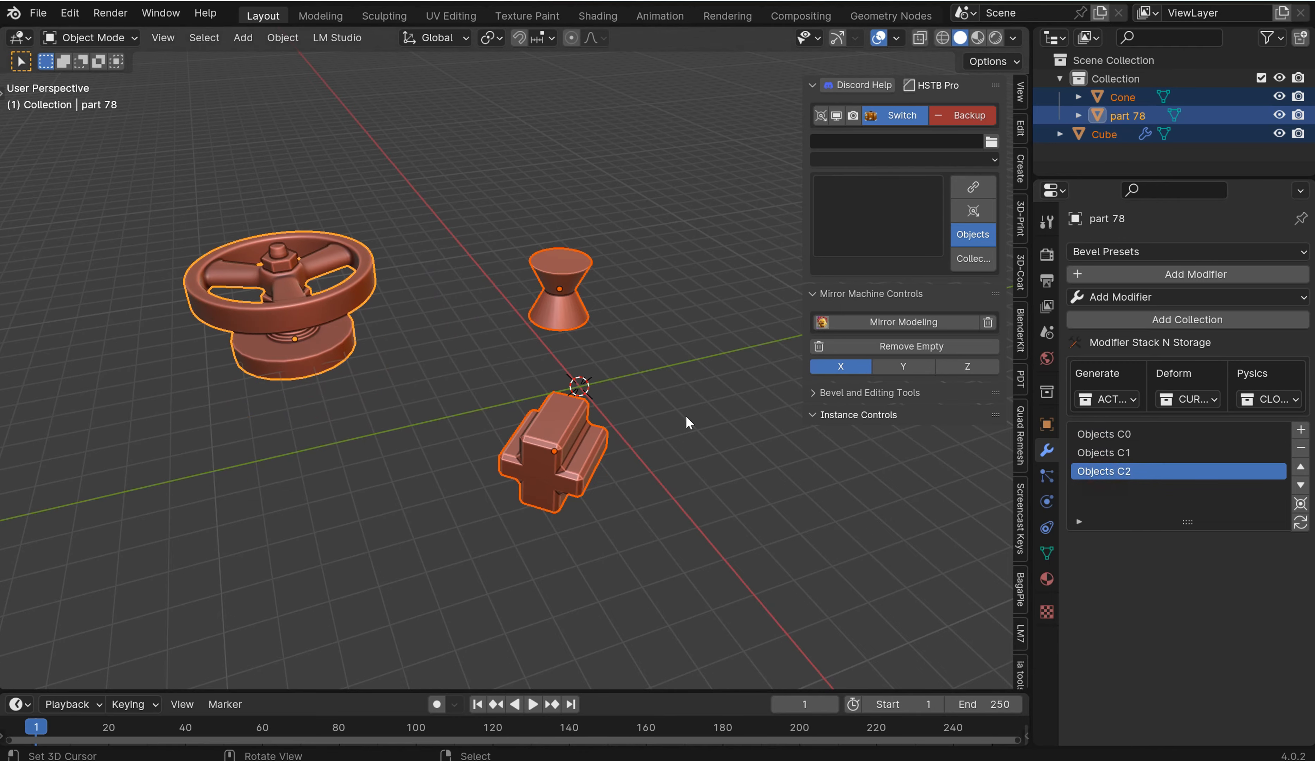
Step: Add a point light and place it above the objects at about X 4.06 m, Y 2.38 m, Z 5.48 m
{"action": "middle_click_drag", "start_coordinate": [544, 379], "coordinate": [548, 415]}
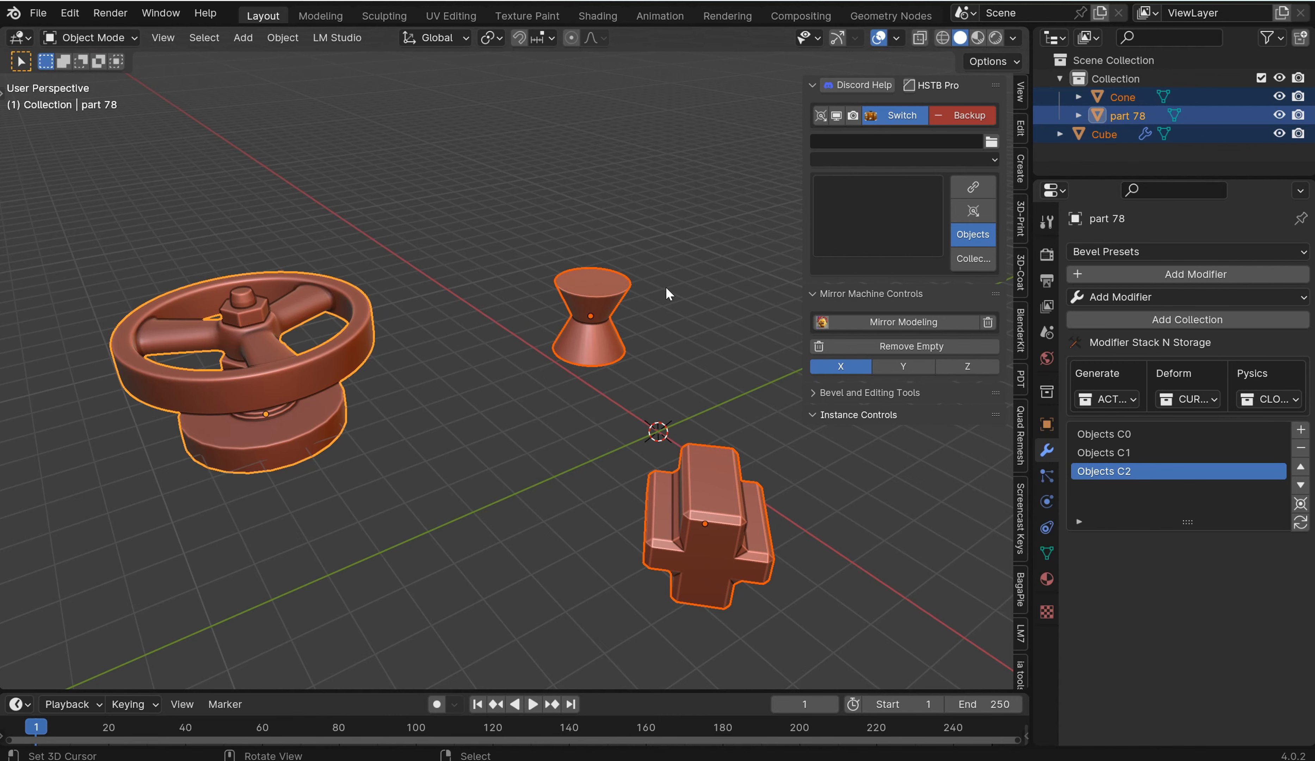
{"action": "middle_click_drag", "start_coordinate": [666, 287], "coordinate": [613, 300]}
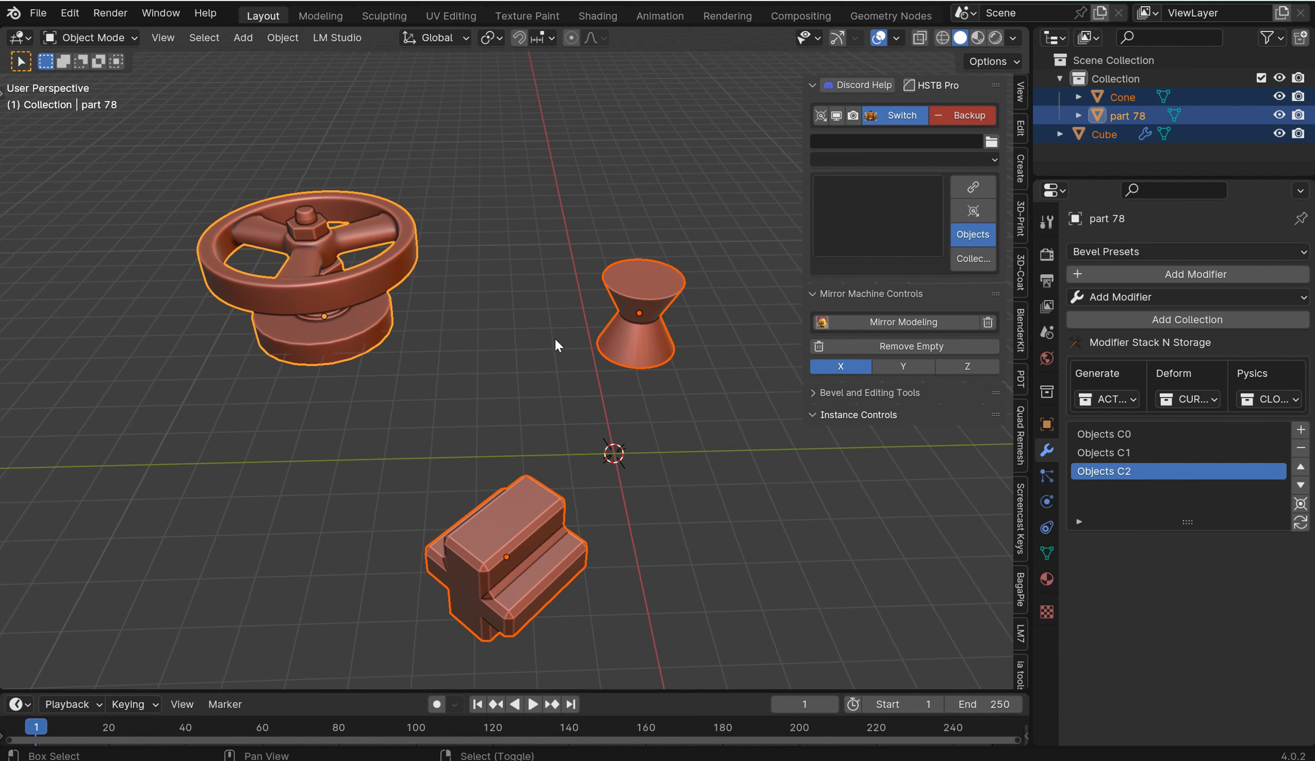
{"action": "key", "text": "shift+a"}
{"action": "mouse_move", "coordinate": [522, 583]}
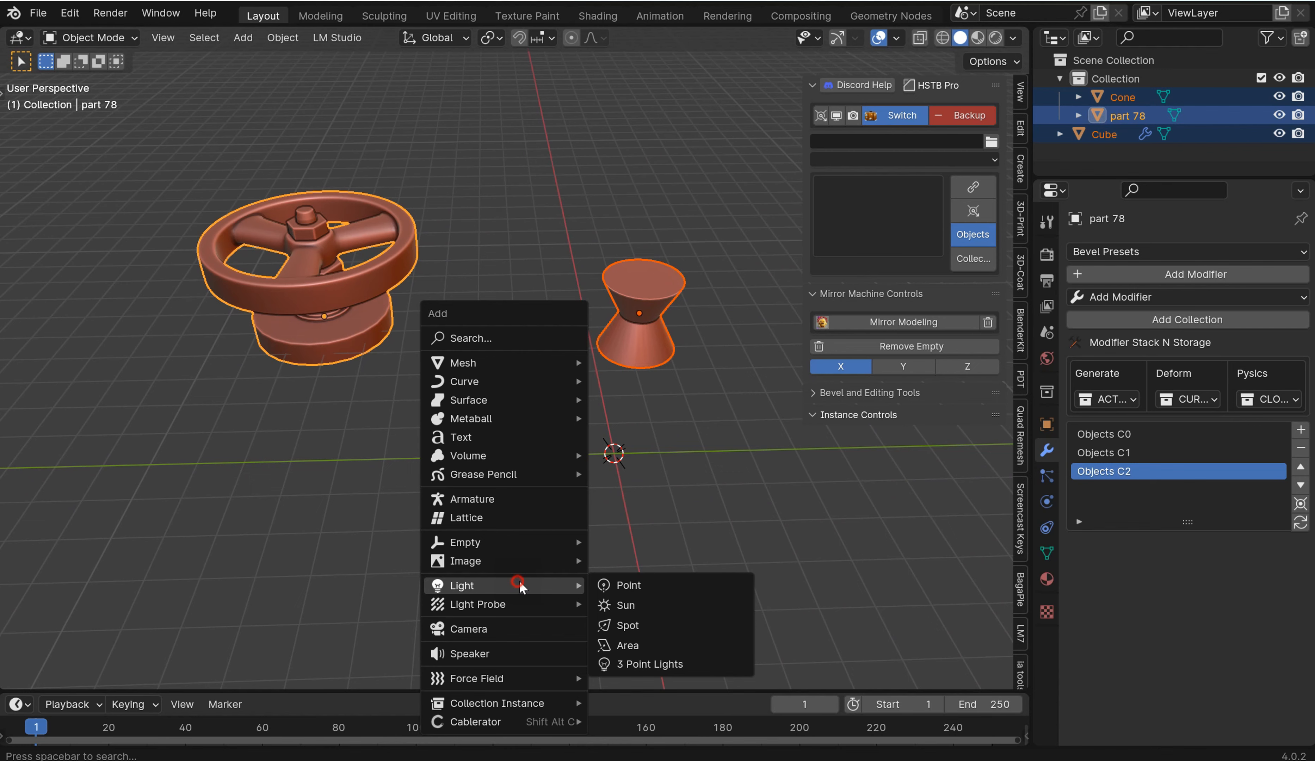
{"action": "left_click", "coordinate": [619, 586]}
{"action": "left_click", "coordinate": [580, 252]}
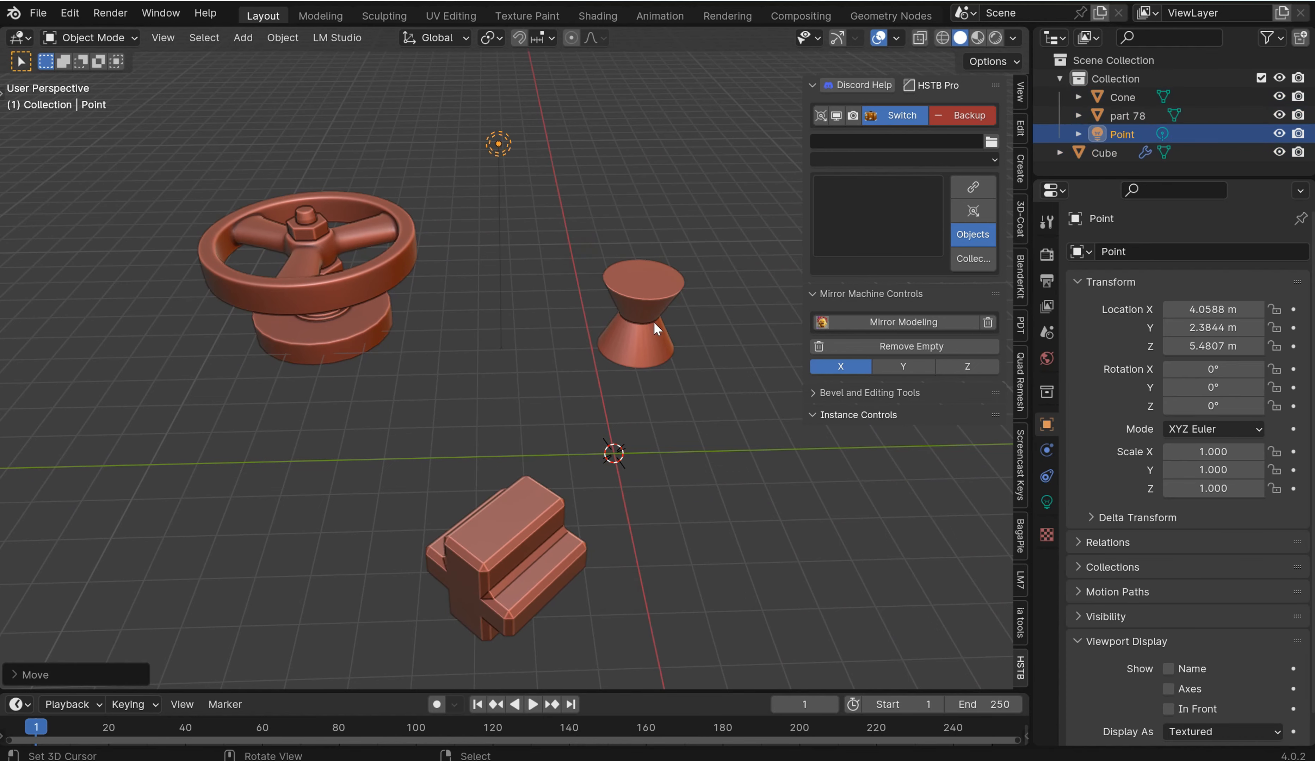
Step: Select all objects including the point light, make the cone active, and store their state as a fourth entry
{"action": "key", "text": "a"}
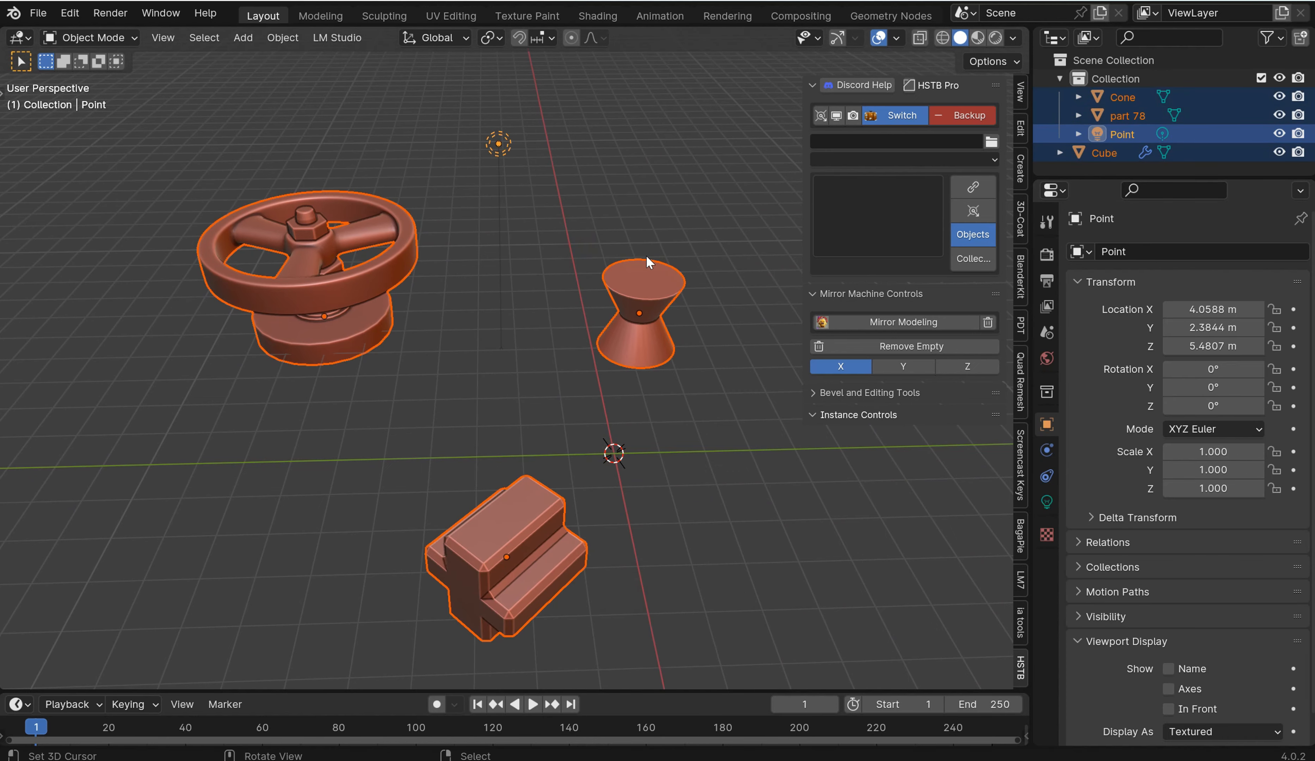
{"action": "scroll", "coordinate": [648, 257], "scroll_direction": "down", "scroll_amount": 2}
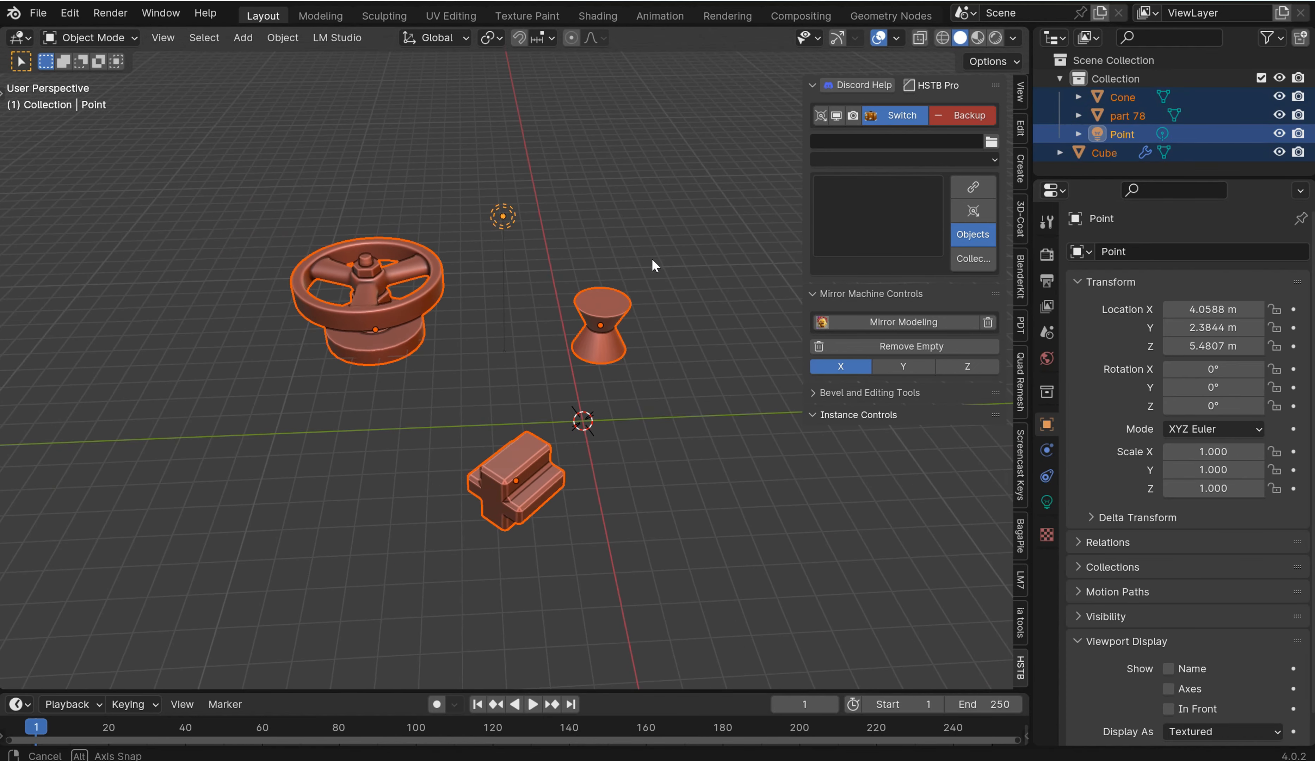
{"action": "left_click", "coordinate": [580, 343]}
{"action": "left_click", "coordinate": [501, 218]}
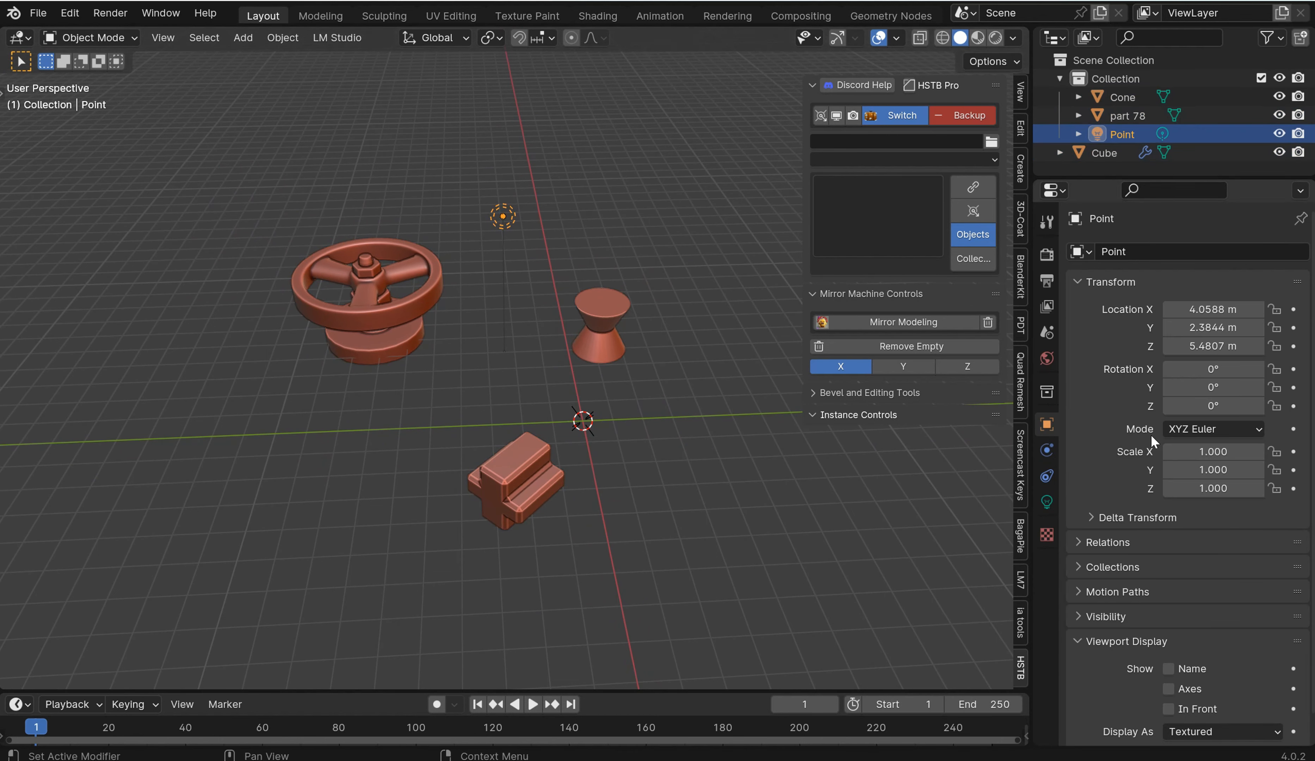
{"action": "key", "text": "a"}
{"action": "left_click", "coordinate": [597, 325], "text": "shift"}
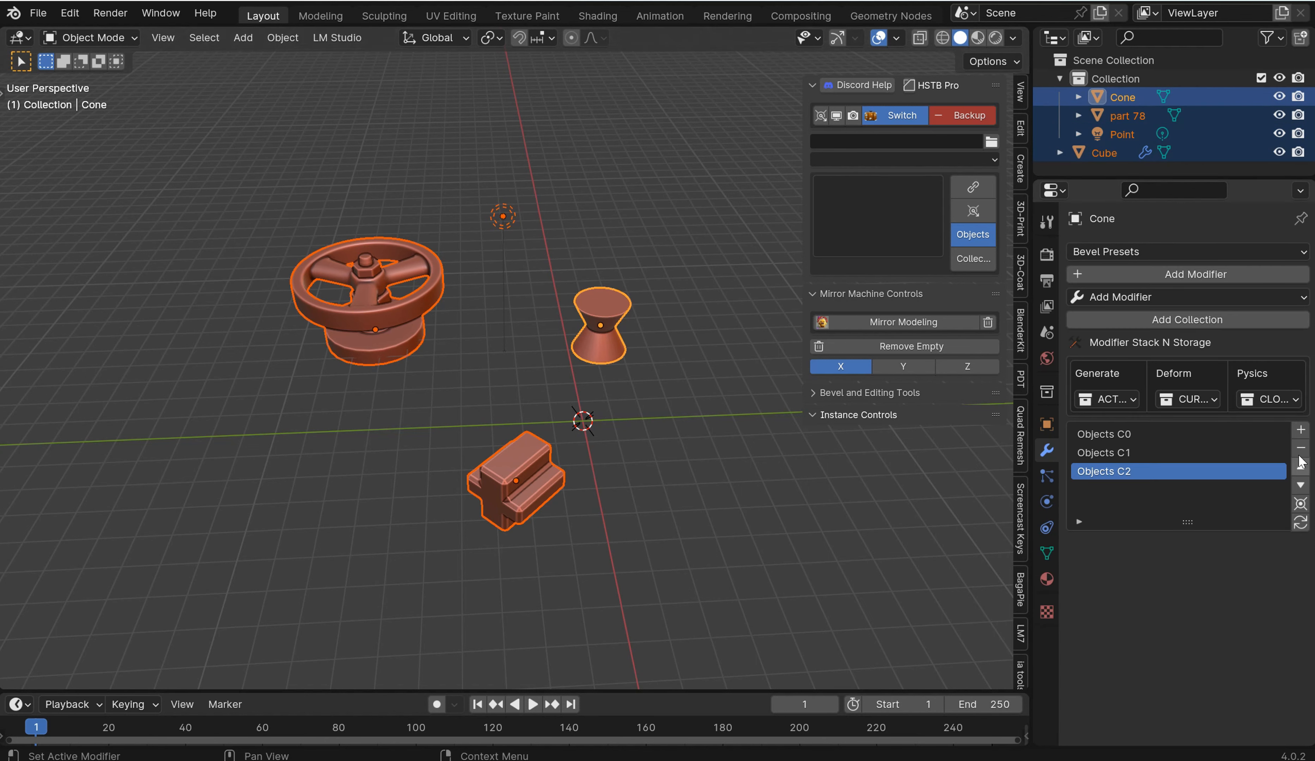
{"action": "left_click", "coordinate": [1300, 429]}
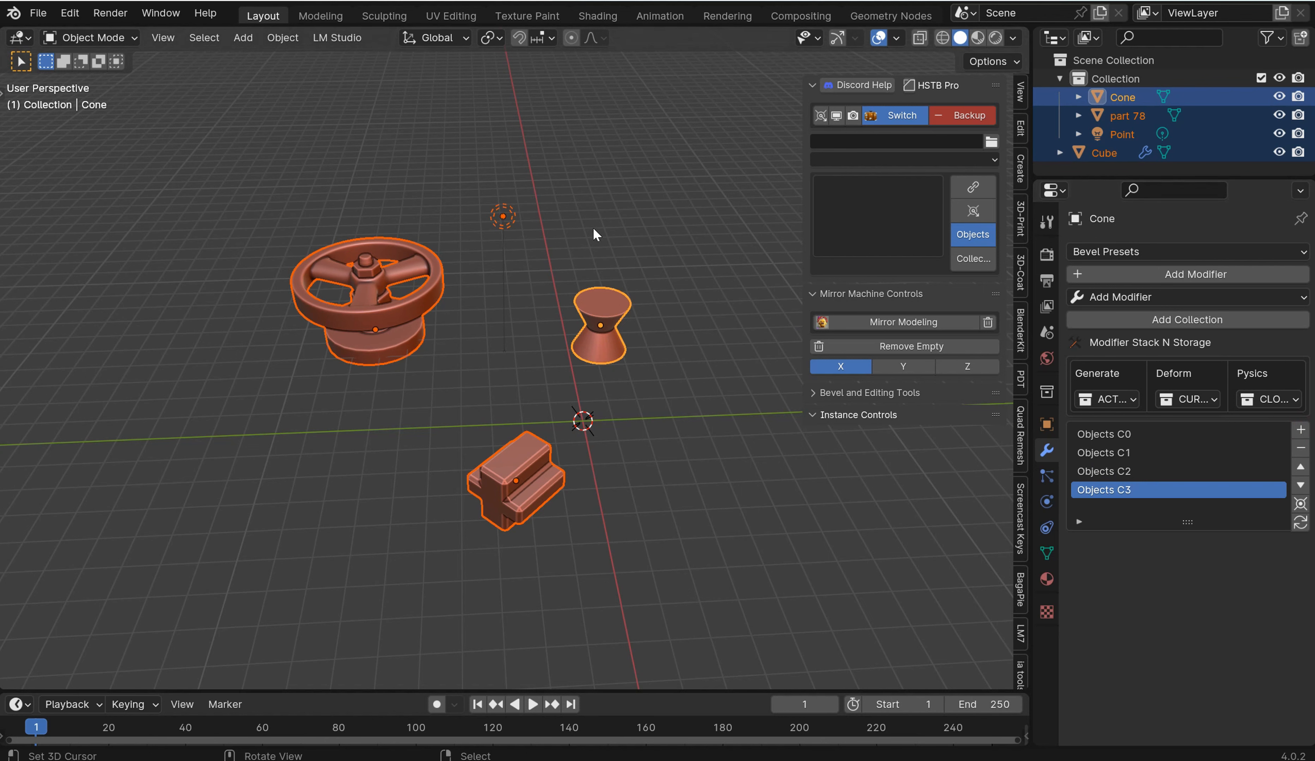
Step: Move the point light to about X 4.40 m, Y -3.67 m, Z 6.44 m and store all objects with the cube active
{"action": "left_click", "coordinate": [491, 224]}
{"action": "key", "text": "g"}
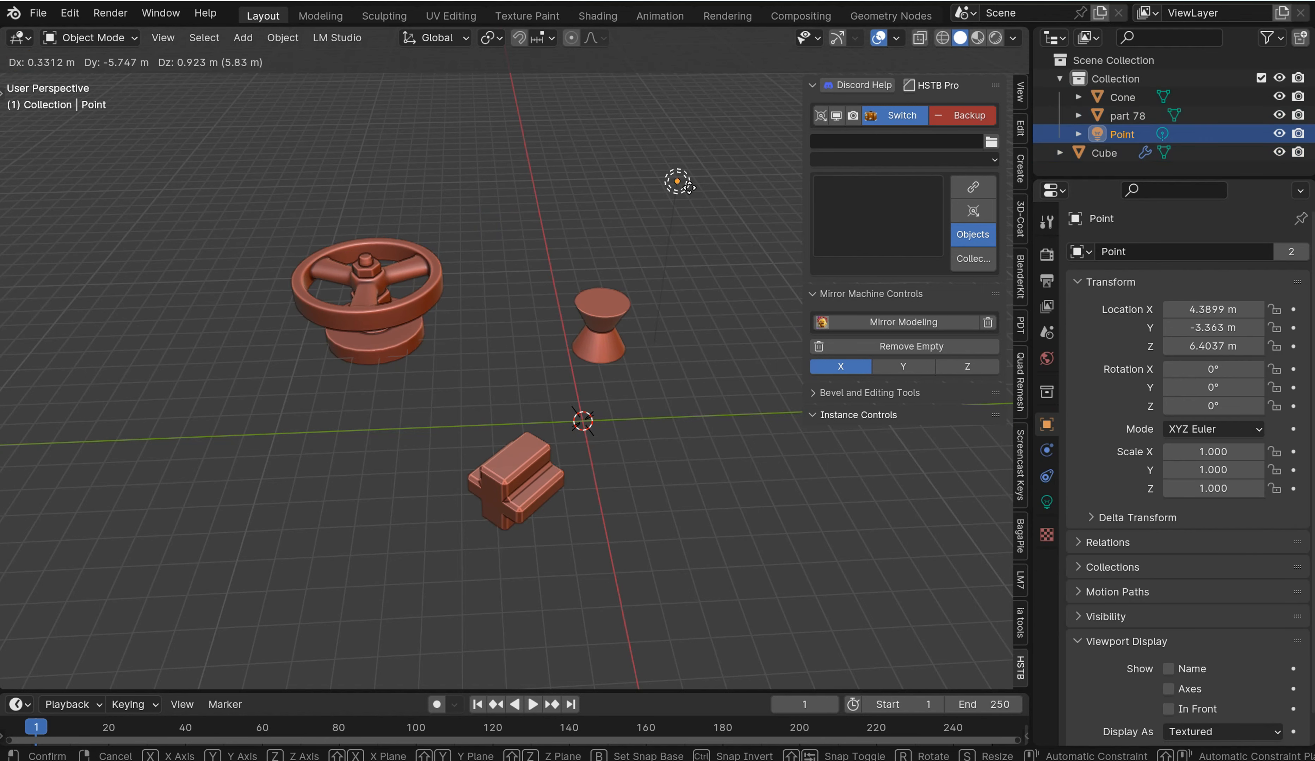
{"action": "left_click", "coordinate": [688, 187]}
{"action": "key", "text": "a"}
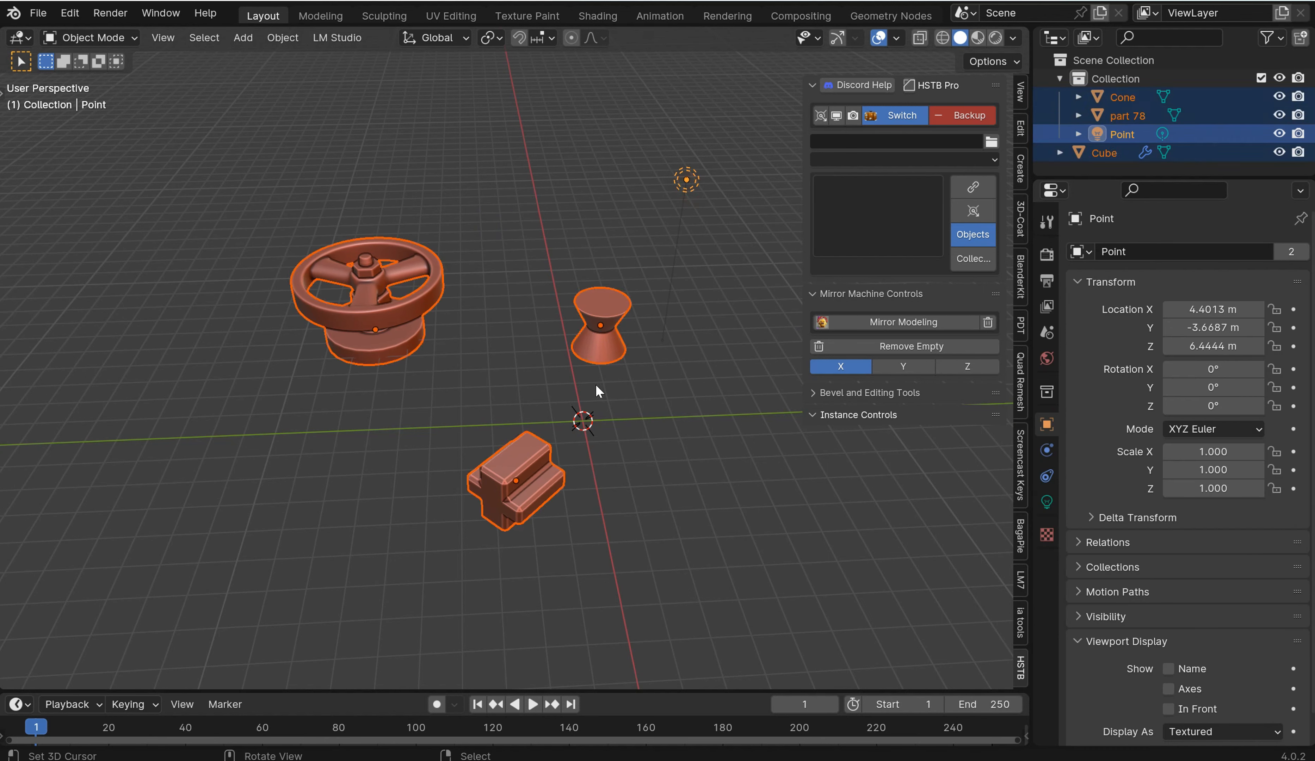
{"action": "left_click", "coordinate": [496, 465], "text": "shift"}
{"action": "left_click", "coordinate": [1299, 472]}
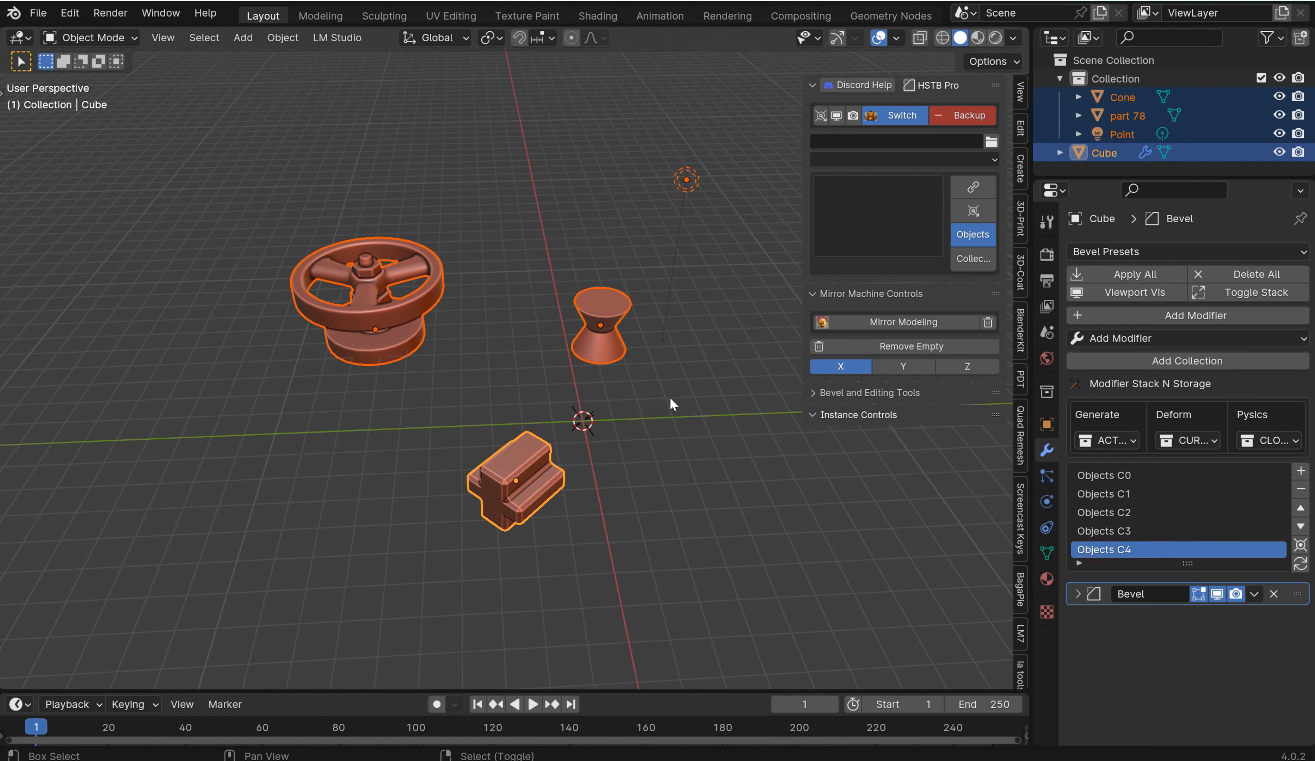
Step: Add a spot light and move it above the handwheel to about X 7.49 m, Y 10.85 m, Z 9.16 m
{"action": "key", "text": "shift+s"}
{"action": "left_click", "coordinate": [563, 426]}
{"action": "key", "text": "shift+a"}
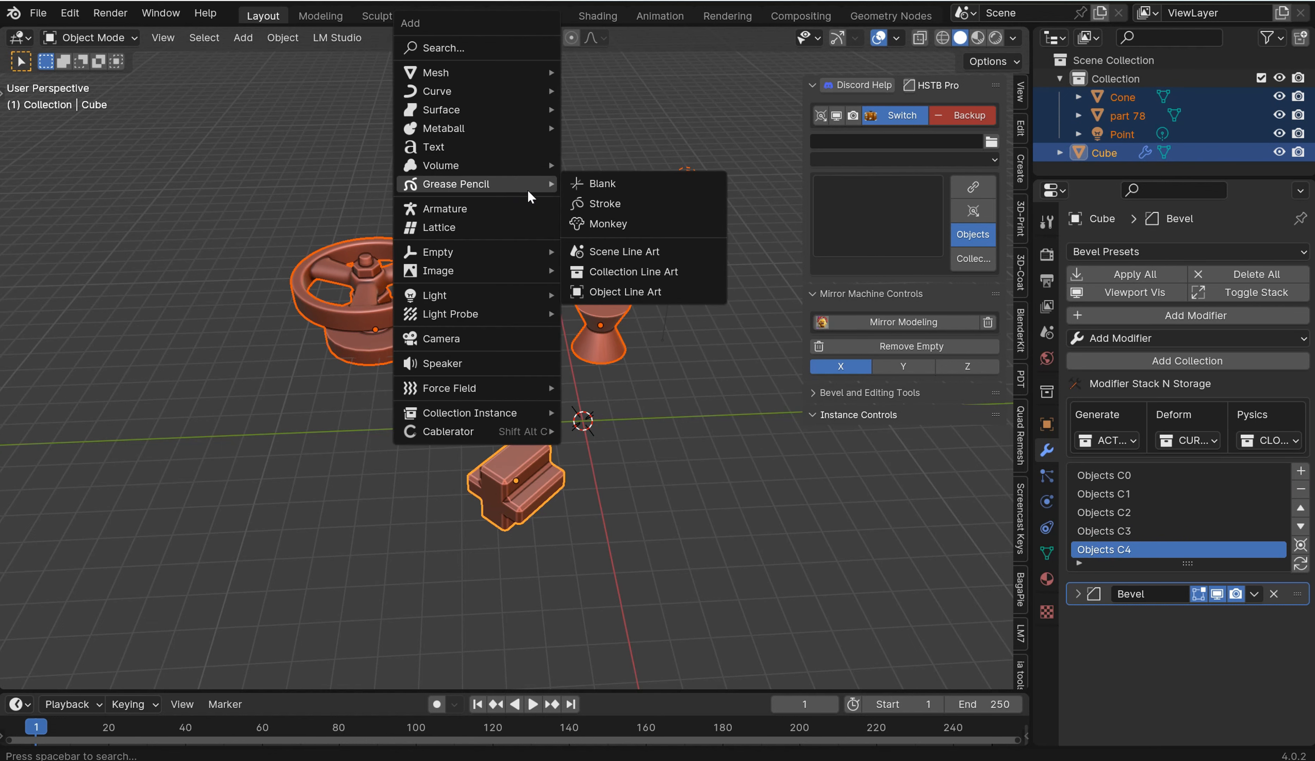
{"action": "mouse_move", "coordinate": [513, 296]}
{"action": "left_click", "coordinate": [625, 339]}
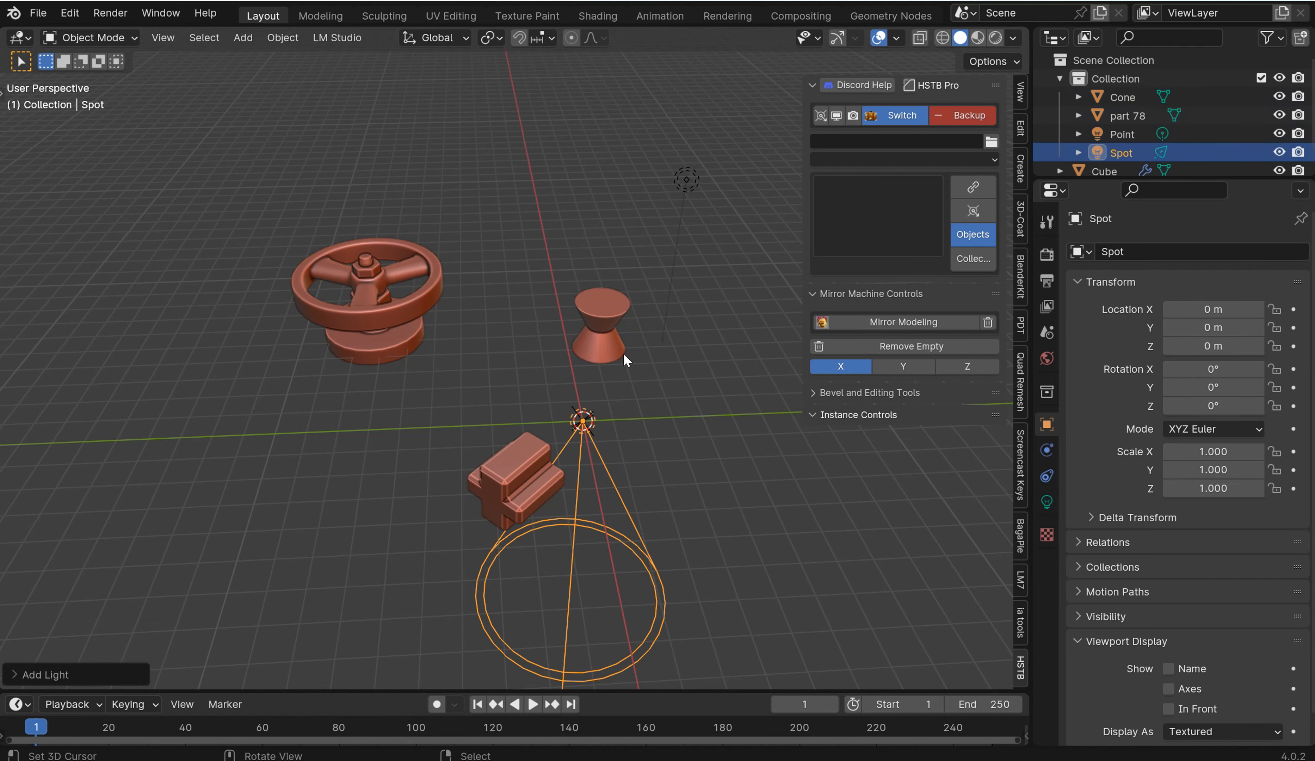
{"action": "key", "text": "g"}
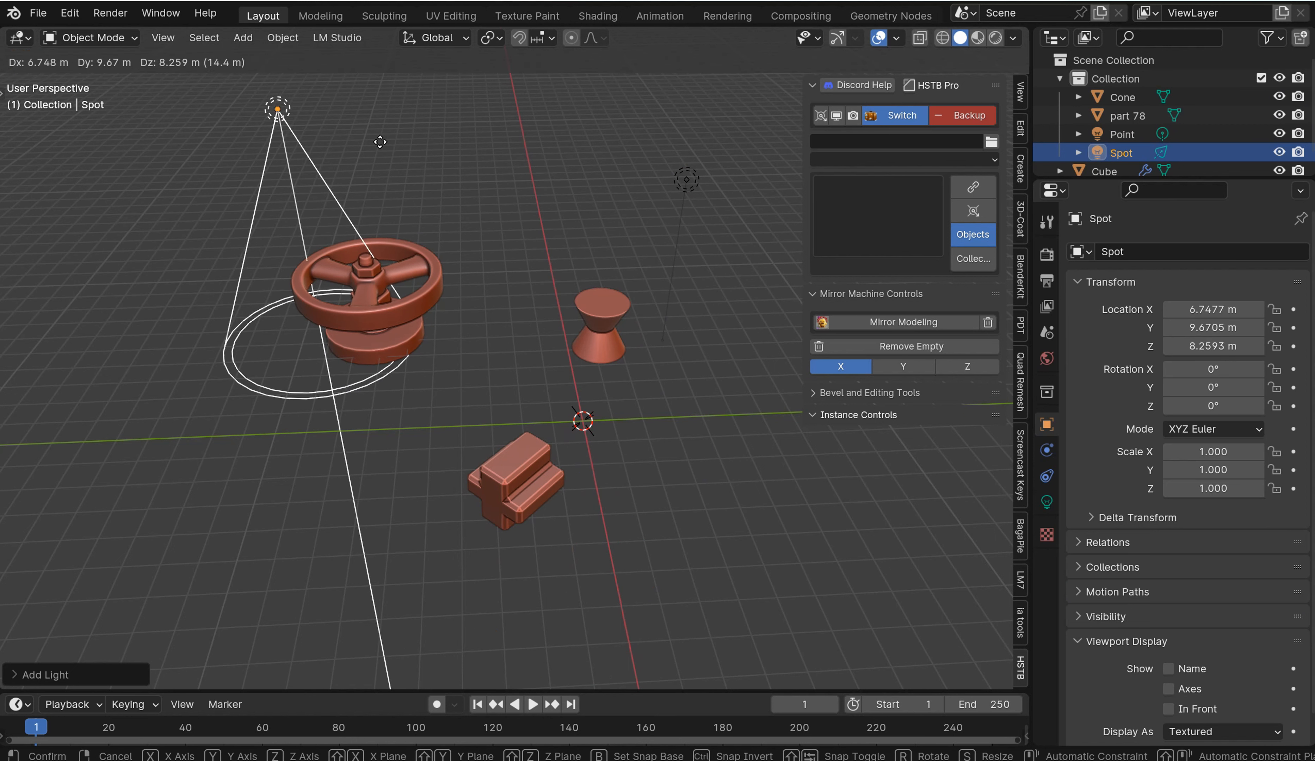
{"action": "left_click", "coordinate": [357, 205]}
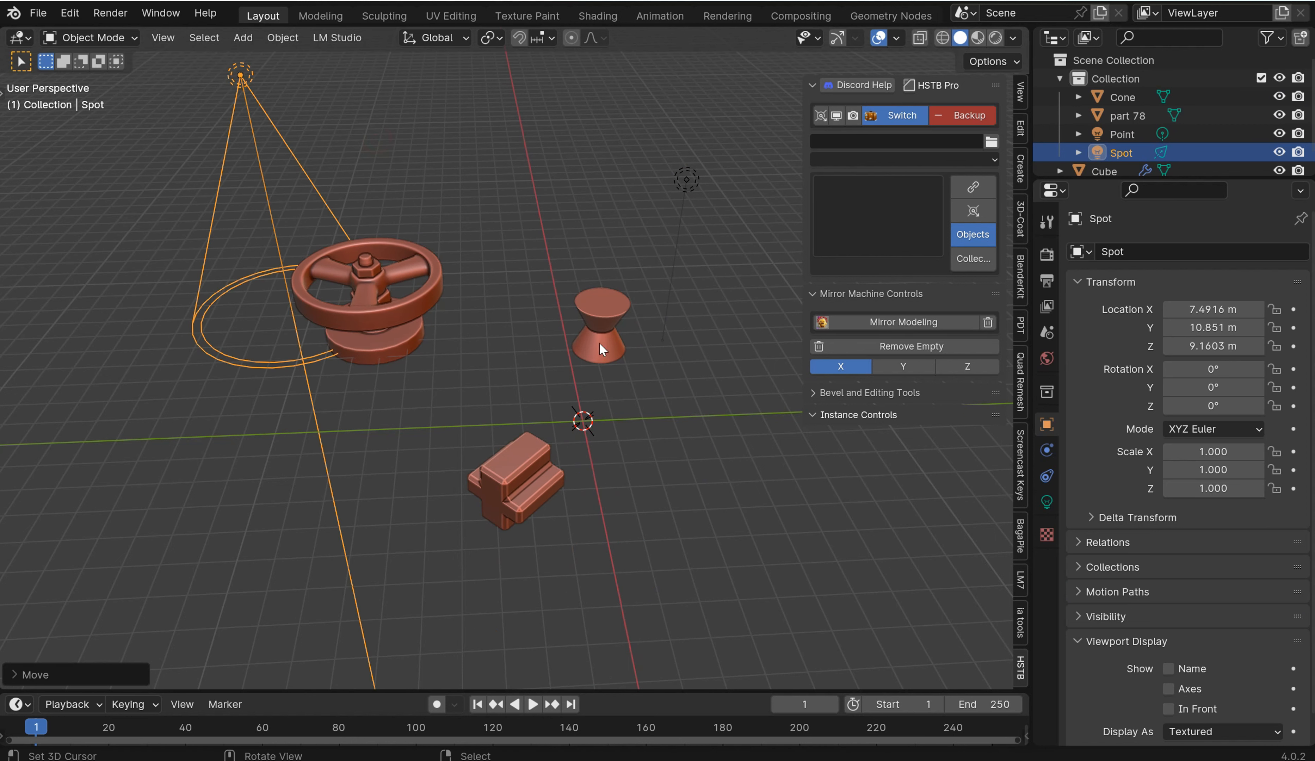
Step: Select all objects including the spot light, make the cone active, and store their state as a new entry
{"action": "key", "text": "a"}
{"action": "left_click", "coordinate": [601, 326], "text": "shift"}
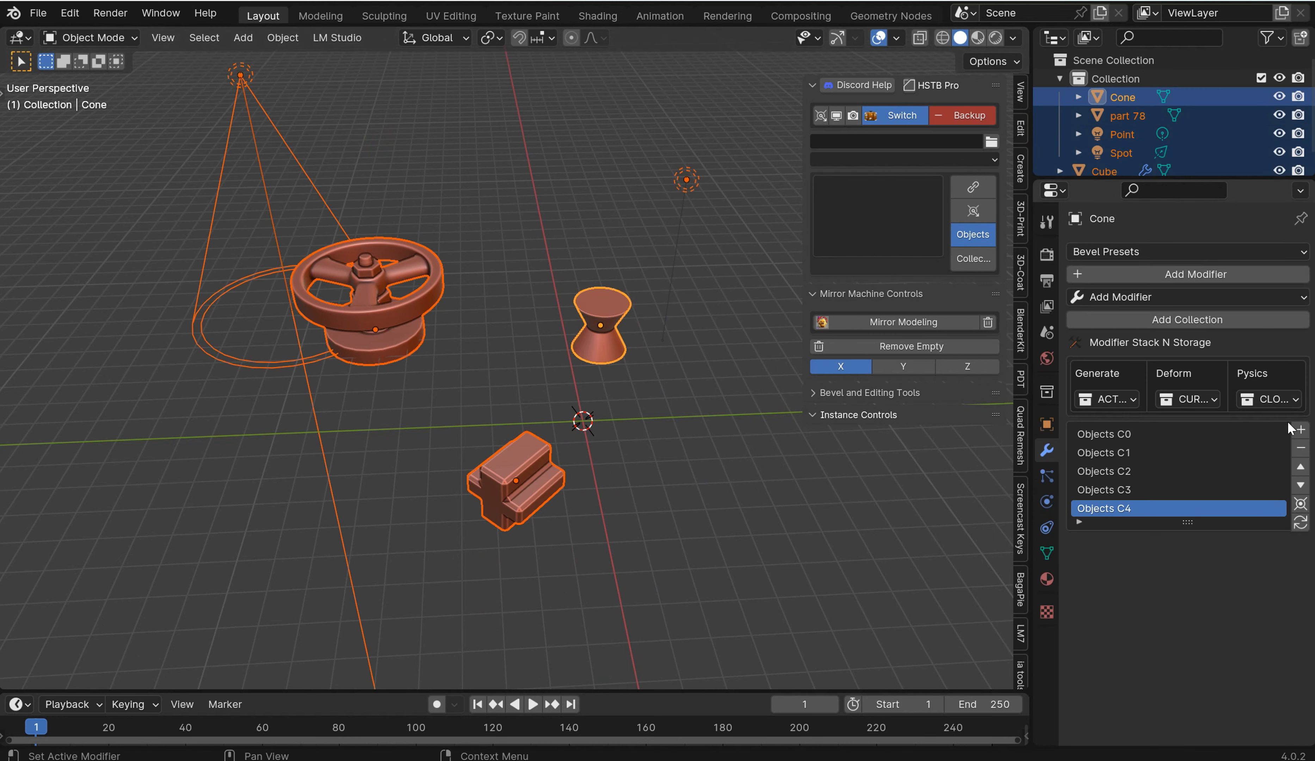
{"action": "left_click", "coordinate": [1302, 432]}
Step: Rotate the spot light about 34.4° around the Y axis
{"action": "left_click", "coordinate": [230, 188]}
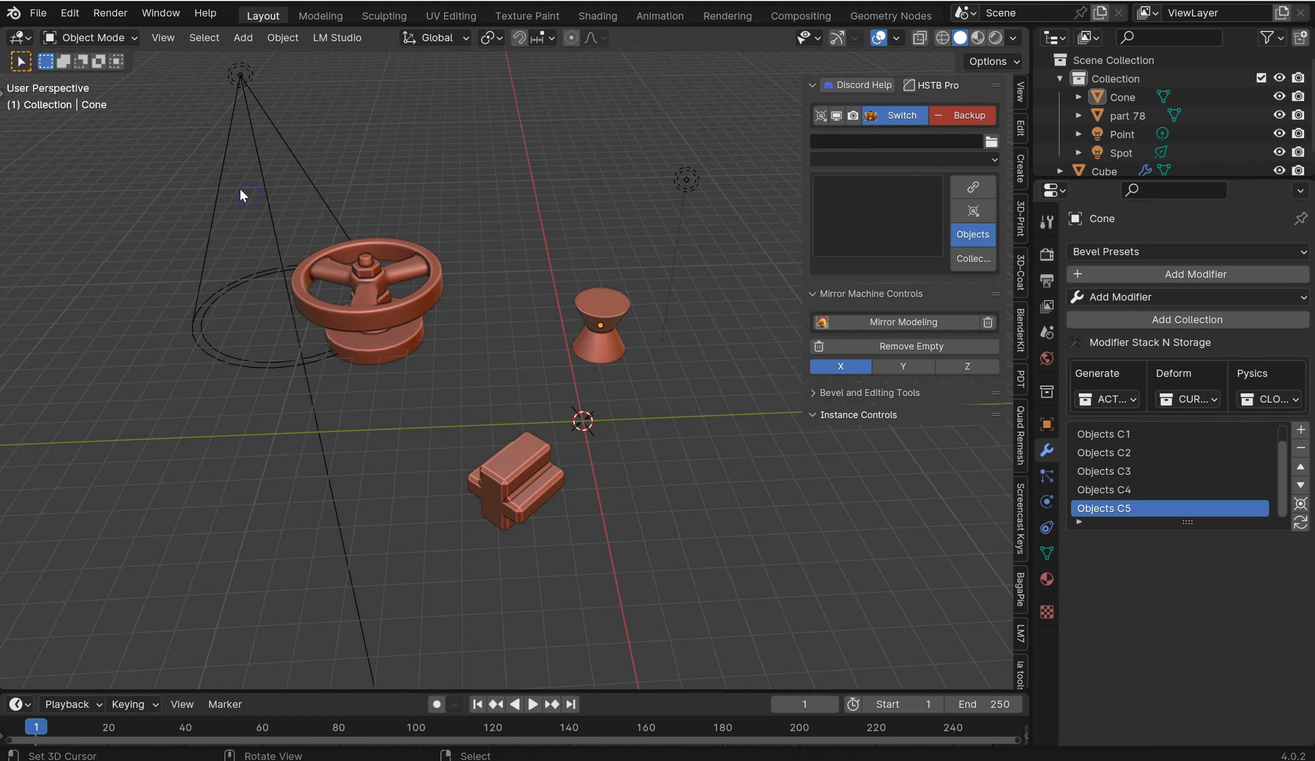
{"action": "middle_click_drag", "start_coordinate": [349, 304], "coordinate": [386, 303]}
{"action": "key", "text": "r"}
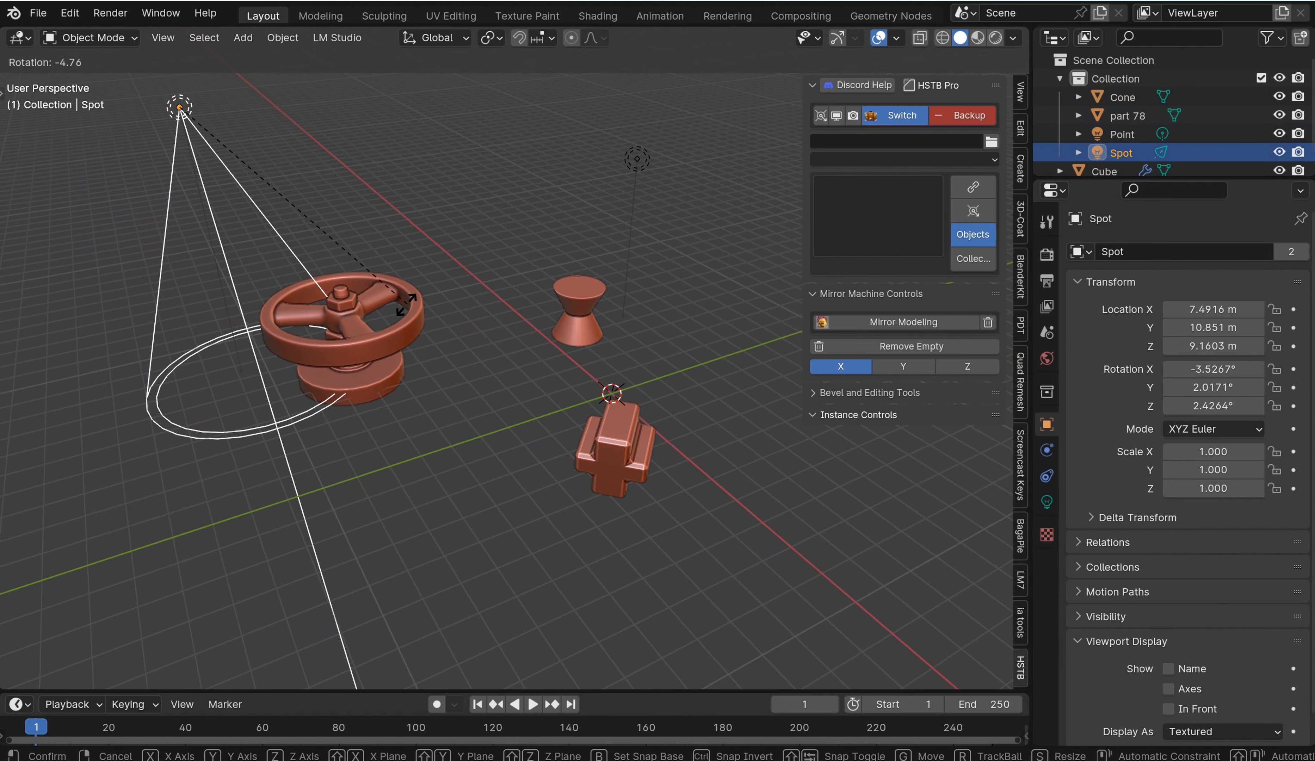
{"action": "key", "text": "y"}
{"action": "left_click", "coordinate": [579, 190]}
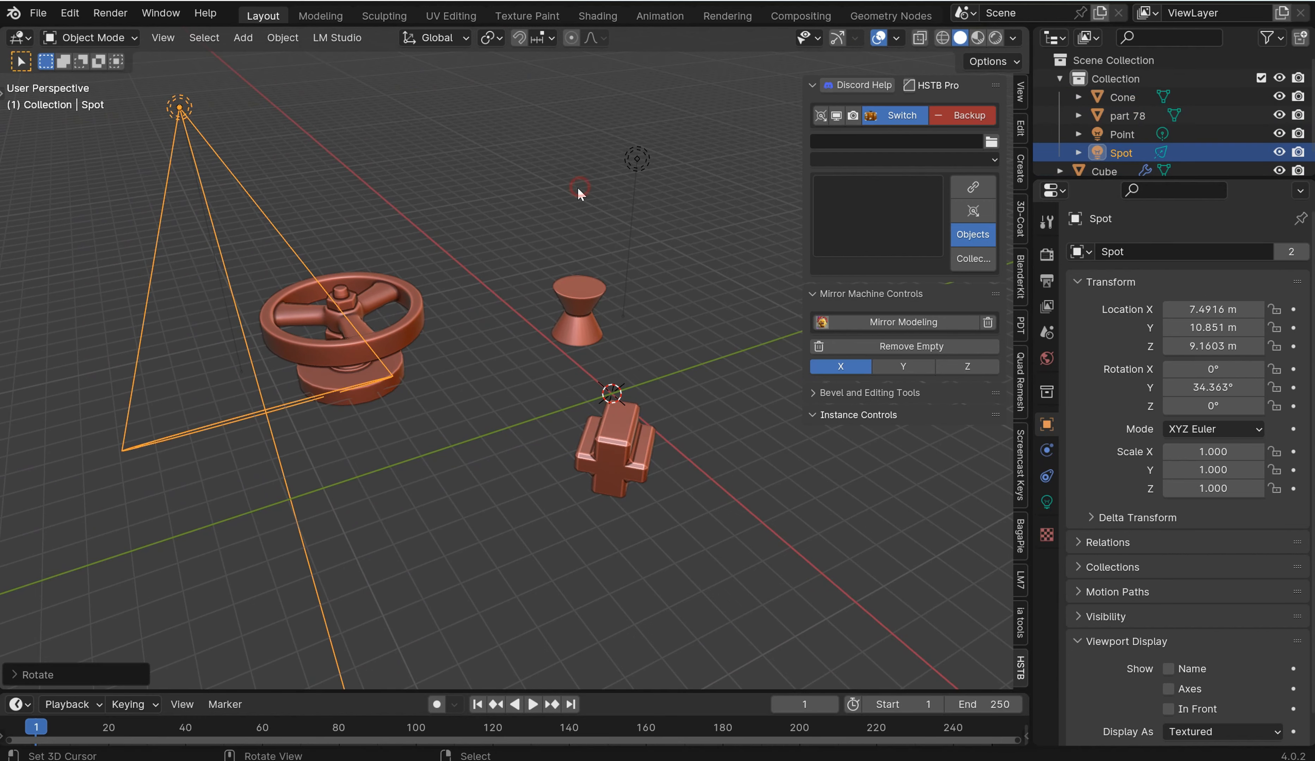
Step: Select everything including the rotated spot light with the cone active, and store the state as another entry
{"action": "middle_click_drag", "start_coordinate": [523, 309], "coordinate": [571, 302]}
{"action": "key", "text": "a"}
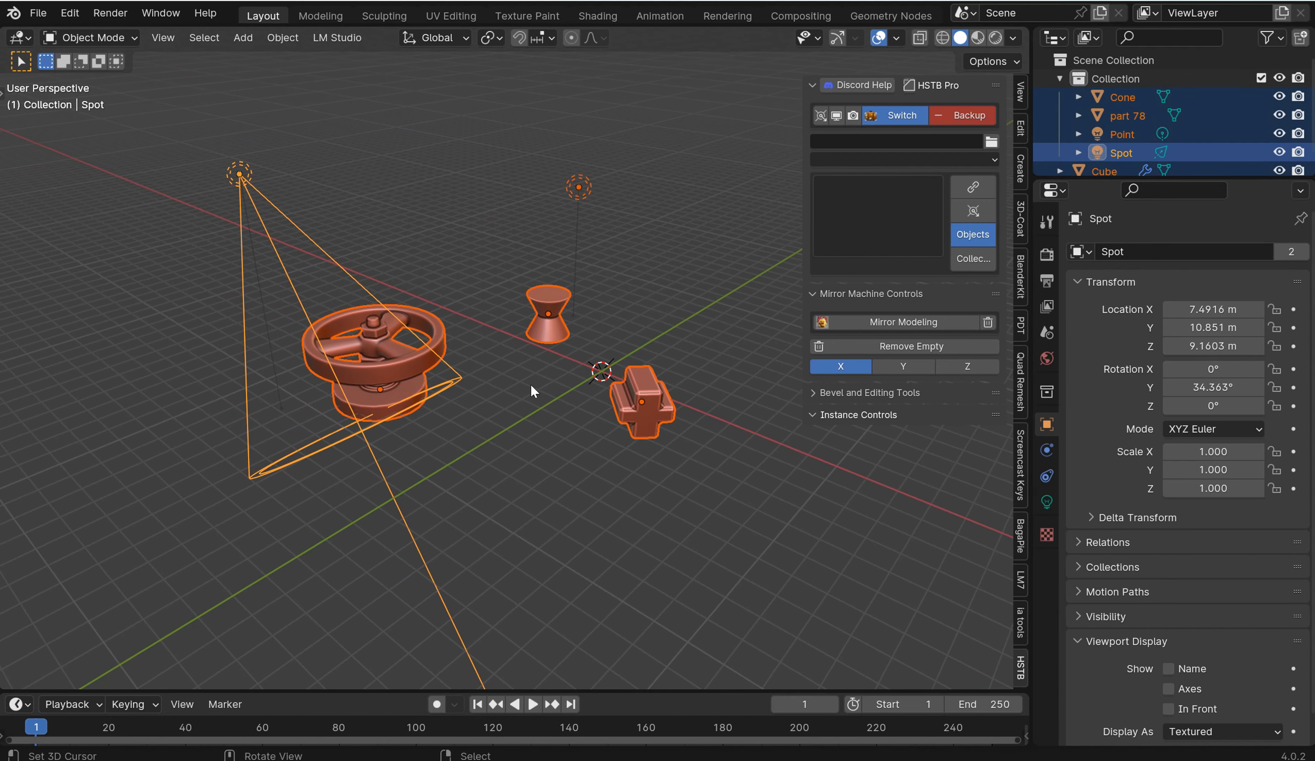
{"action": "left_click", "coordinate": [412, 331], "text": "shift"}
{"action": "left_click", "coordinate": [434, 324], "text": "shift"}
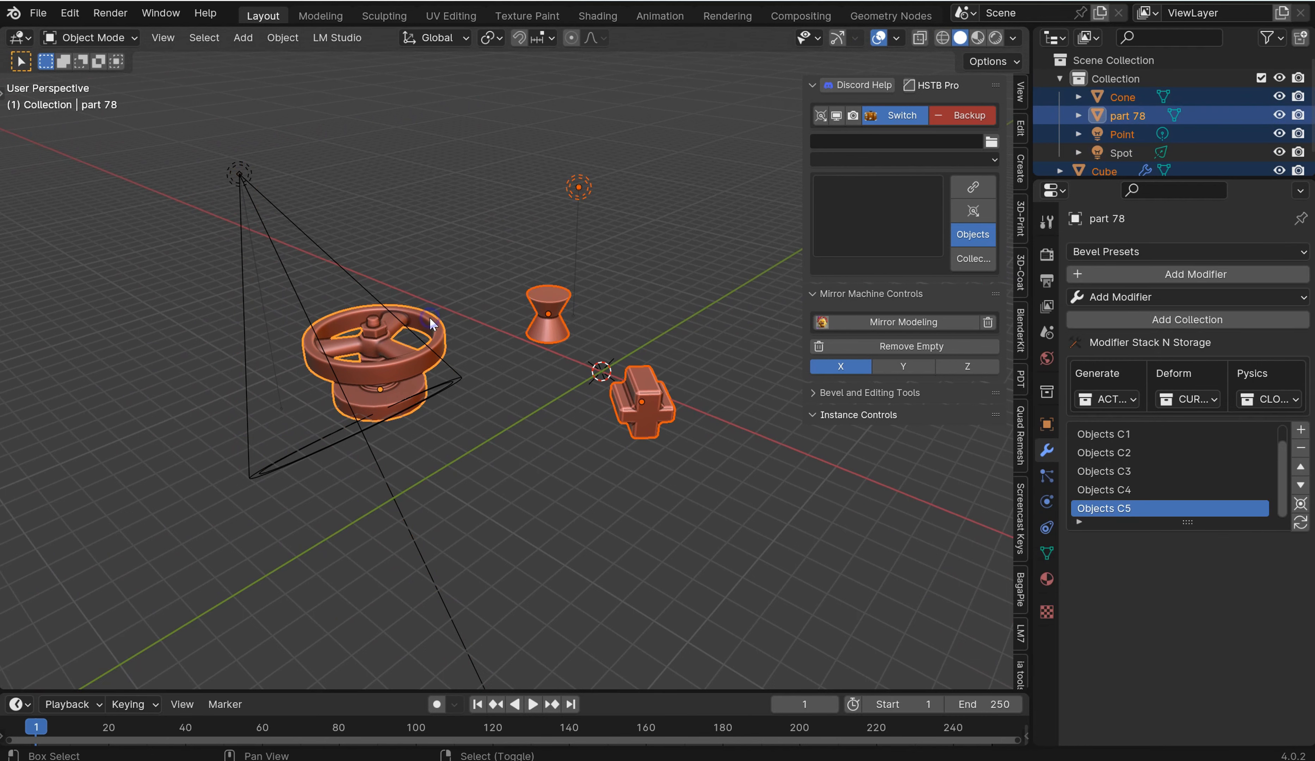
{"action": "left_click", "coordinate": [372, 254], "text": "shift"}
{"action": "left_click", "coordinate": [557, 314], "text": "shift"}
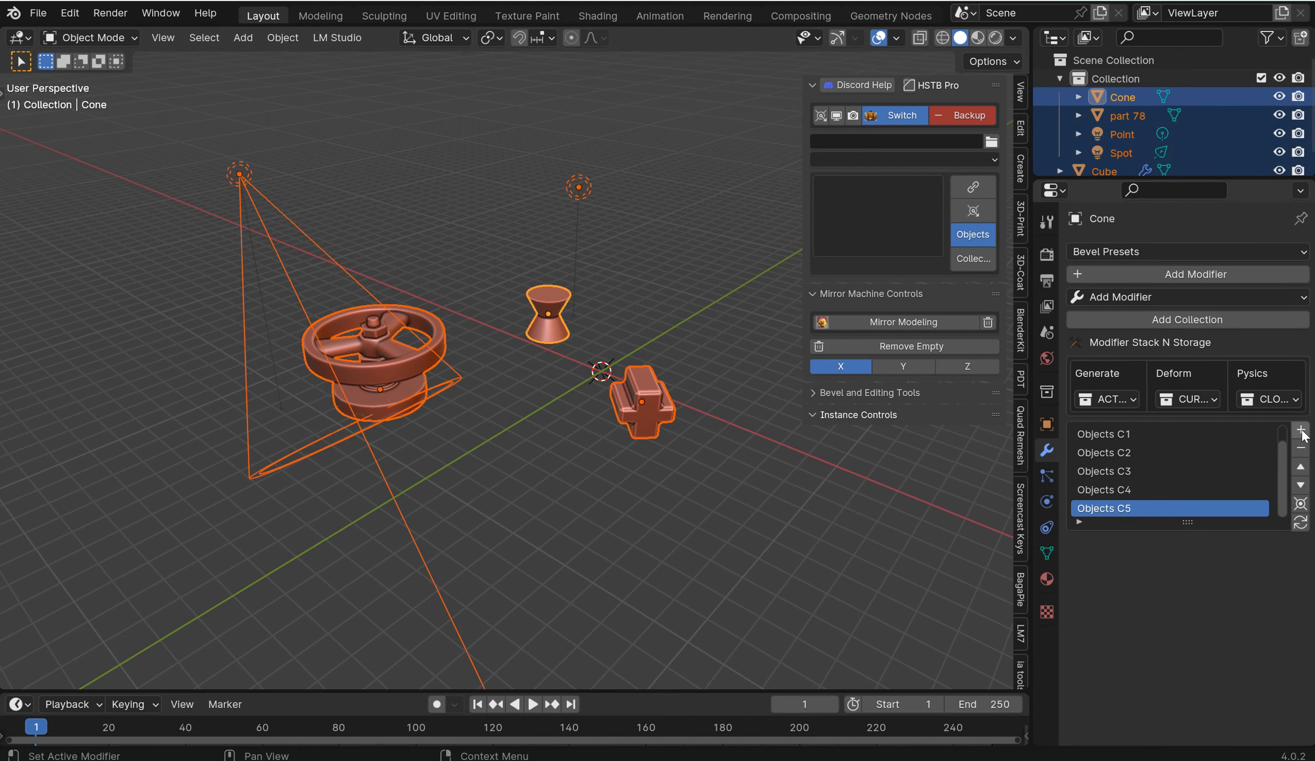
Step: Recall the stored states one after another from the newest back to Objects C1
{"action": "left_click", "coordinate": [1116, 490]}
{"action": "left_click", "coordinate": [1118, 507]}
{"action": "left_click", "coordinate": [1113, 489]}
{"action": "left_click", "coordinate": [1111, 470]}
{"action": "left_click", "coordinate": [1109, 452]}
{"action": "left_click", "coordinate": [1107, 436]}
{"action": "scroll", "coordinate": [1123, 444], "scroll_direction": "up", "scroll_amount": 2}
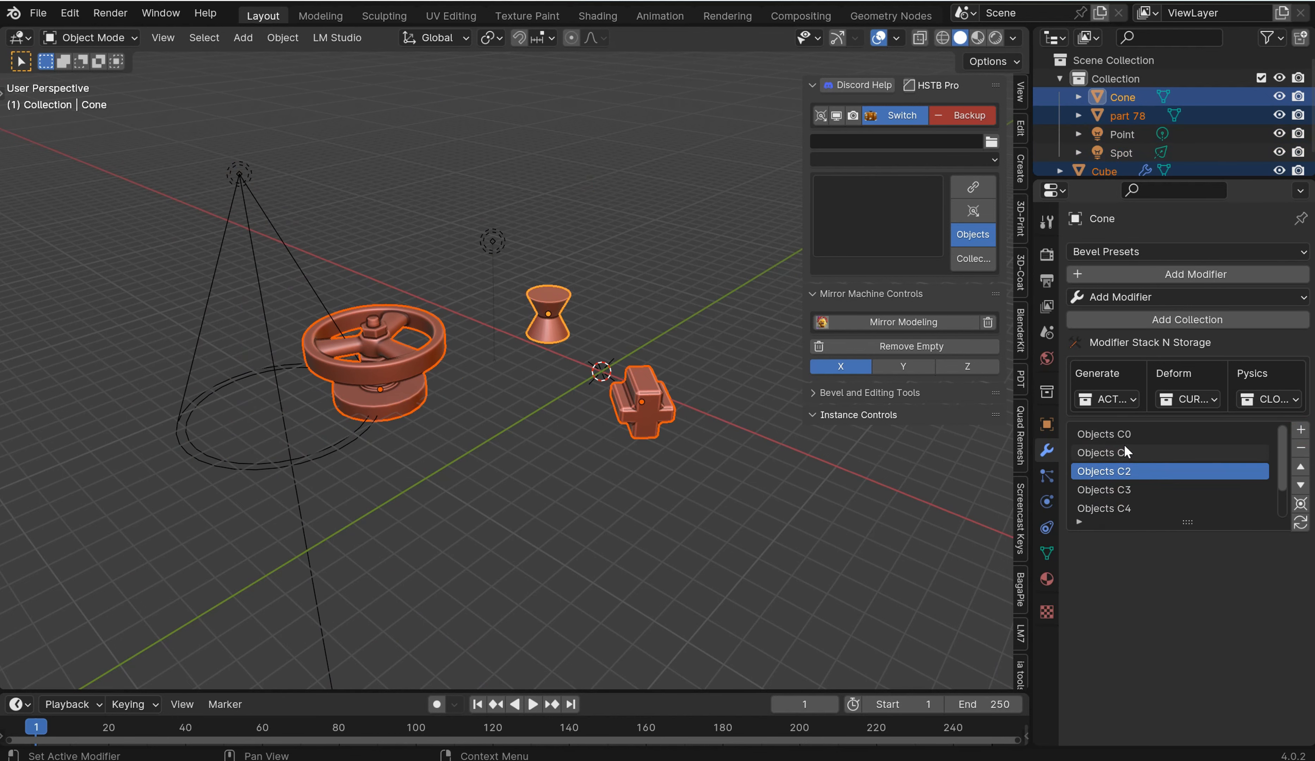
{"action": "left_click", "coordinate": [1113, 450]}
{"action": "middle_click_drag", "start_coordinate": [685, 318], "coordinate": [695, 448]}
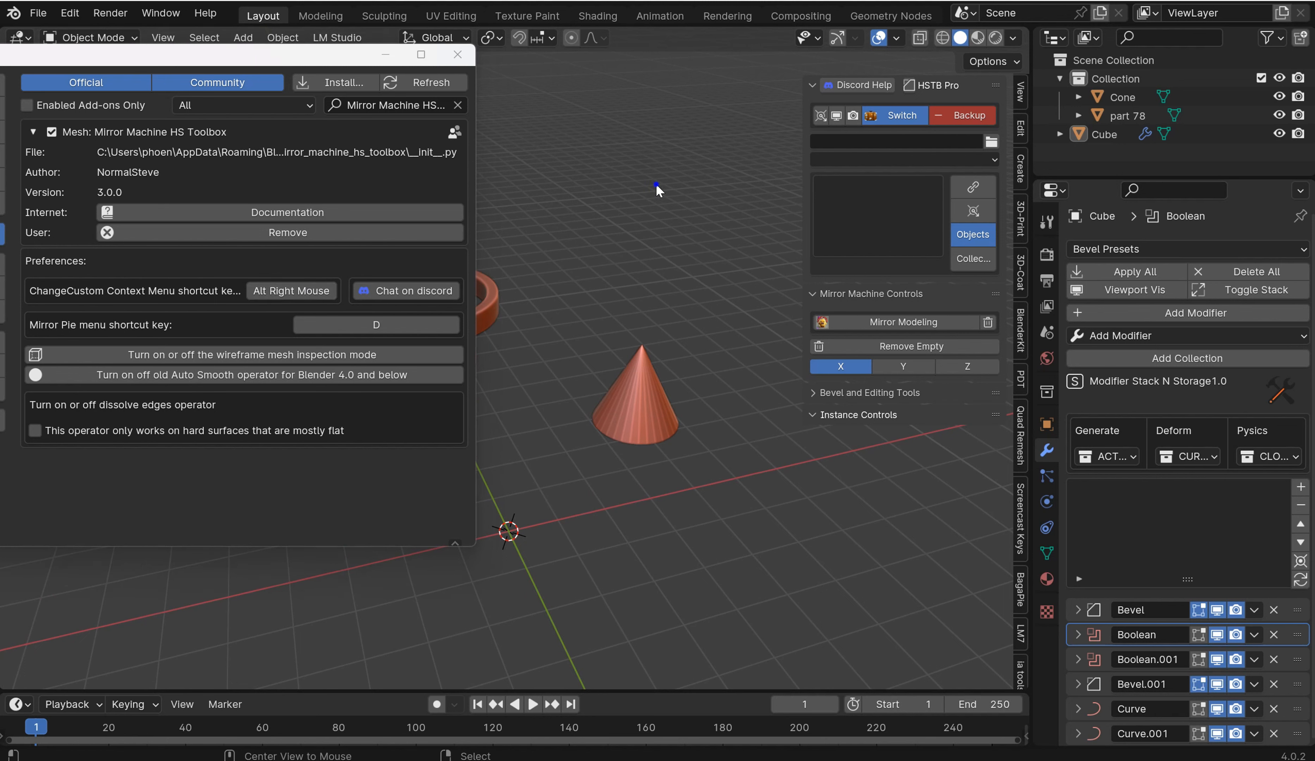
Step: Open the HSTB context menu over the viewport to view its options, and dismiss it
{"action": "right_click", "coordinate": [648, 196], "text": "alt"}
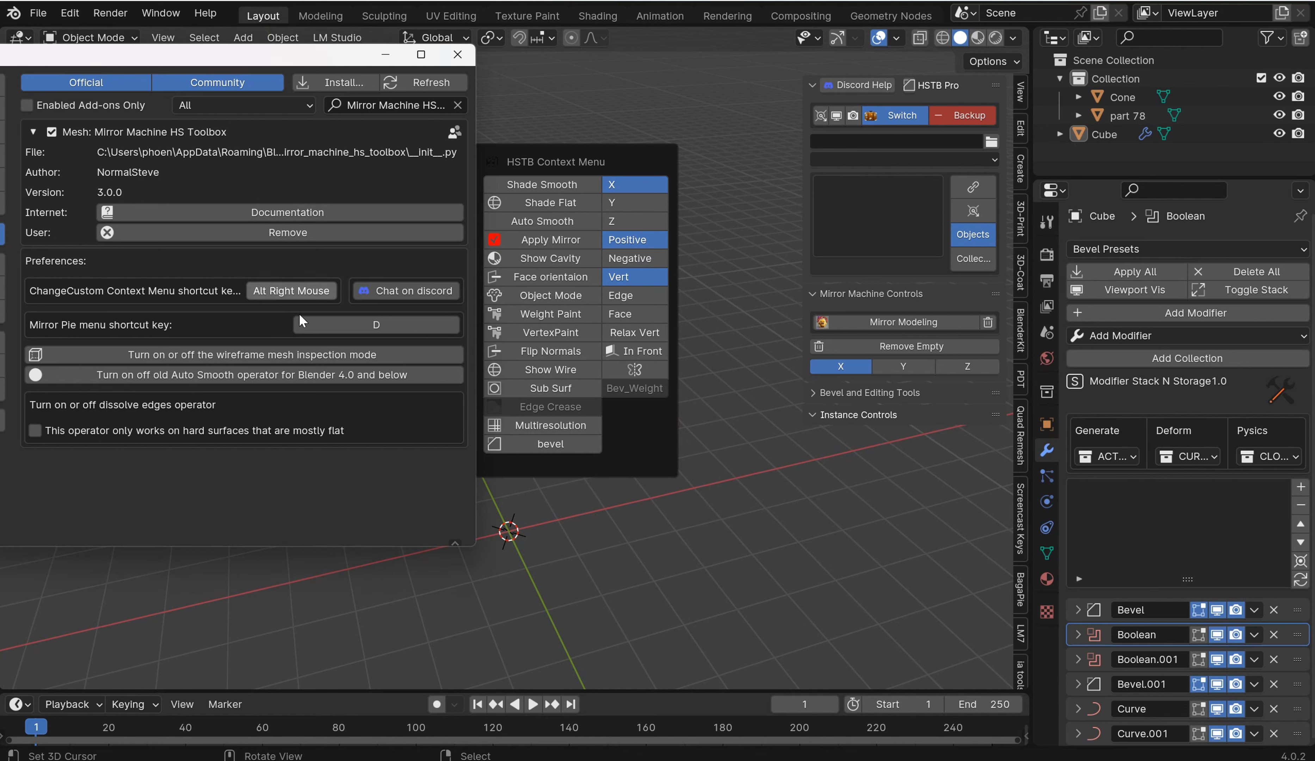
{"action": "left_click", "coordinate": [711, 316]}
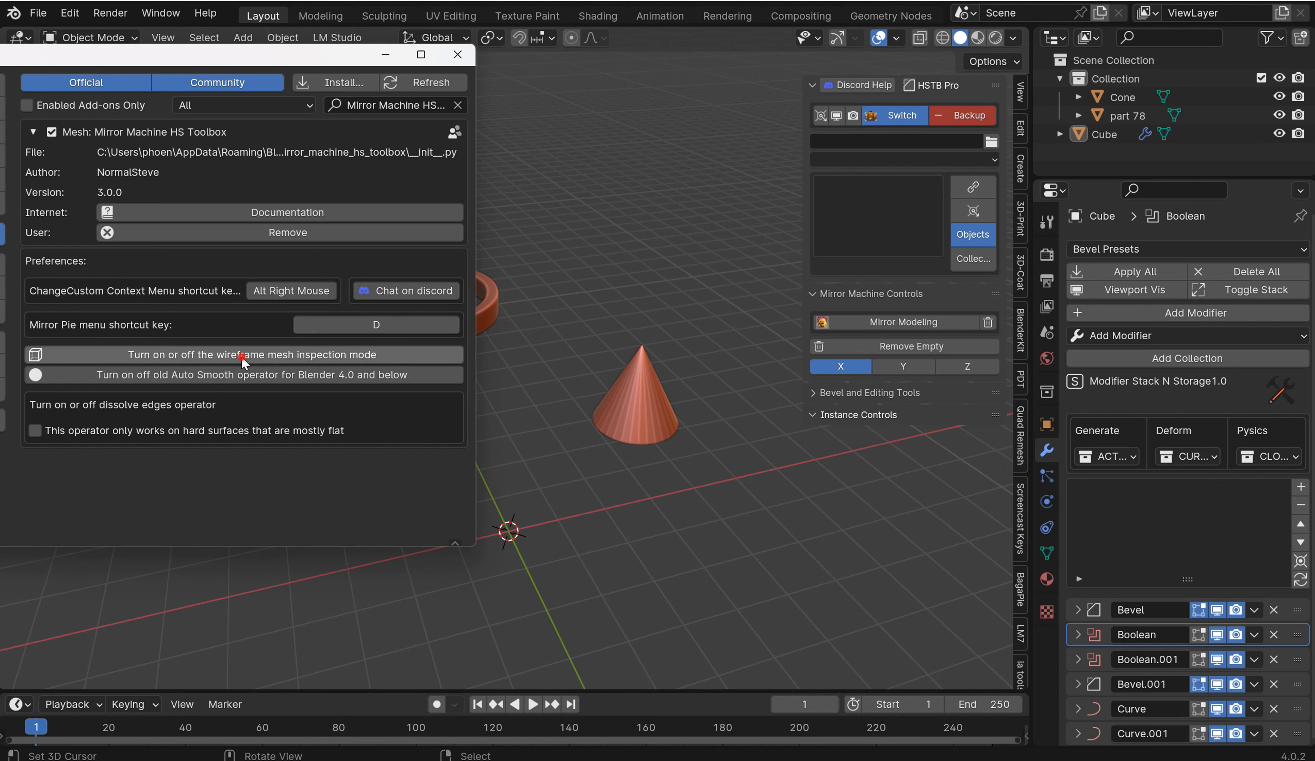
Step: With the wireframe mesh inspection mode turned on, mirror the cone along Z into an hourglass shape
{"action": "left_click", "coordinate": [640, 395]}
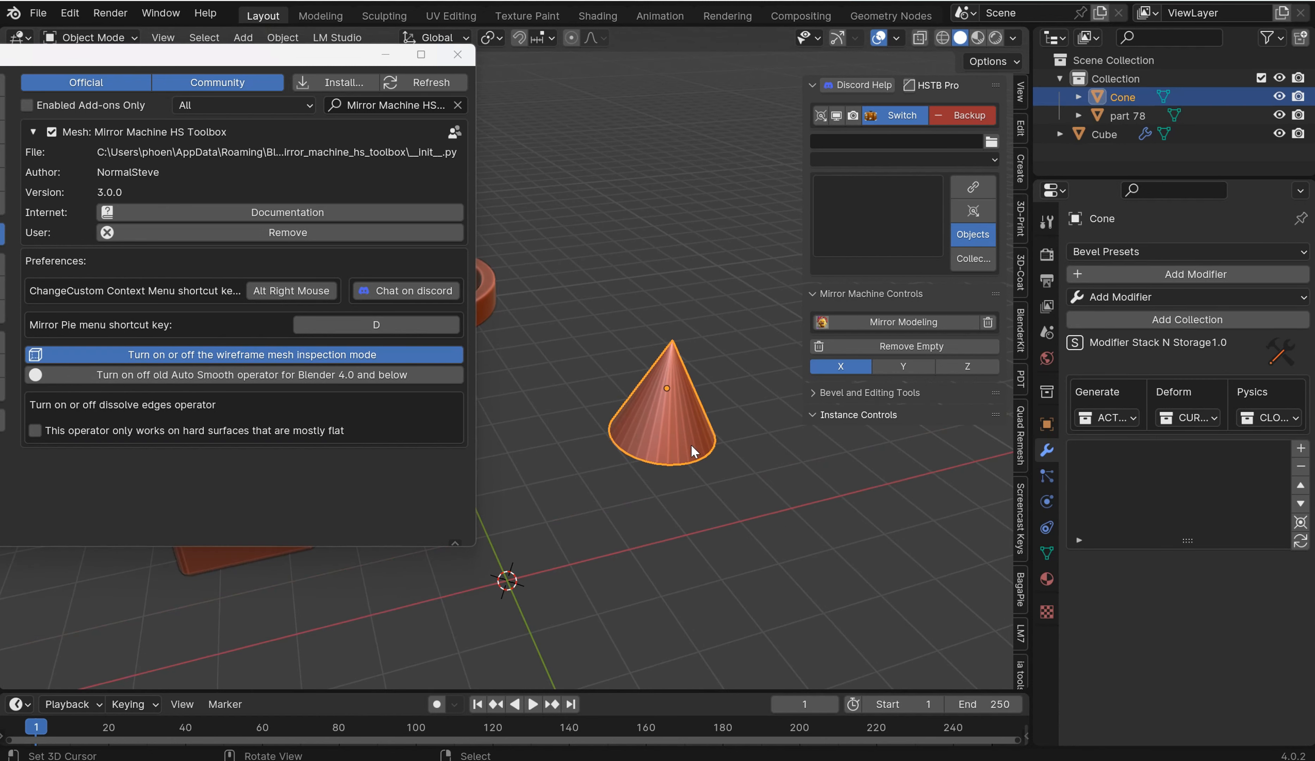
{"action": "key", "text": "d"}
{"action": "left_click", "coordinate": [728, 393]}
{"action": "middle_click_drag", "start_coordinate": [728, 393], "coordinate": [670, 320]}
{"action": "scroll", "coordinate": [670, 320], "scroll_direction": "up", "scroll_amount": 5}
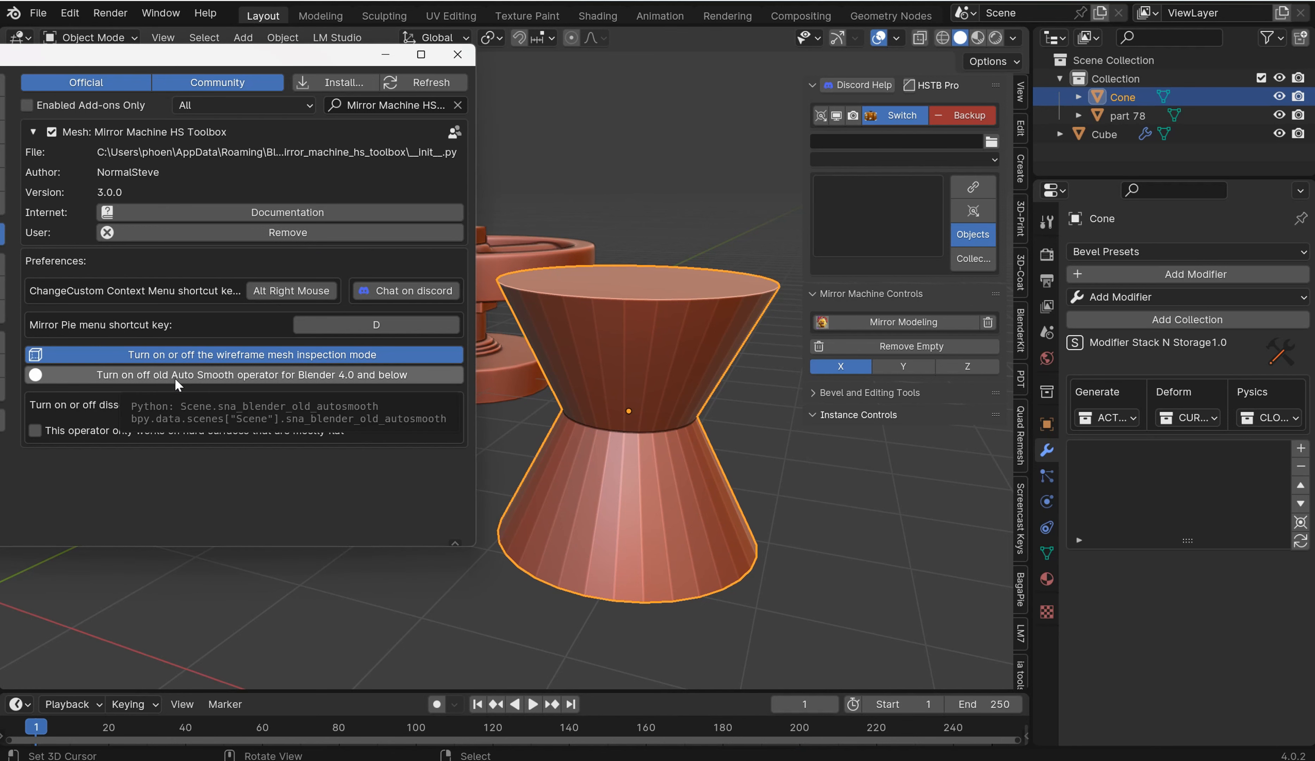
Step: Hide the sidebar, select the rounded cube, and show it in front view
{"action": "scroll", "coordinate": [616, 386], "scroll_direction": "down", "scroll_amount": 6}
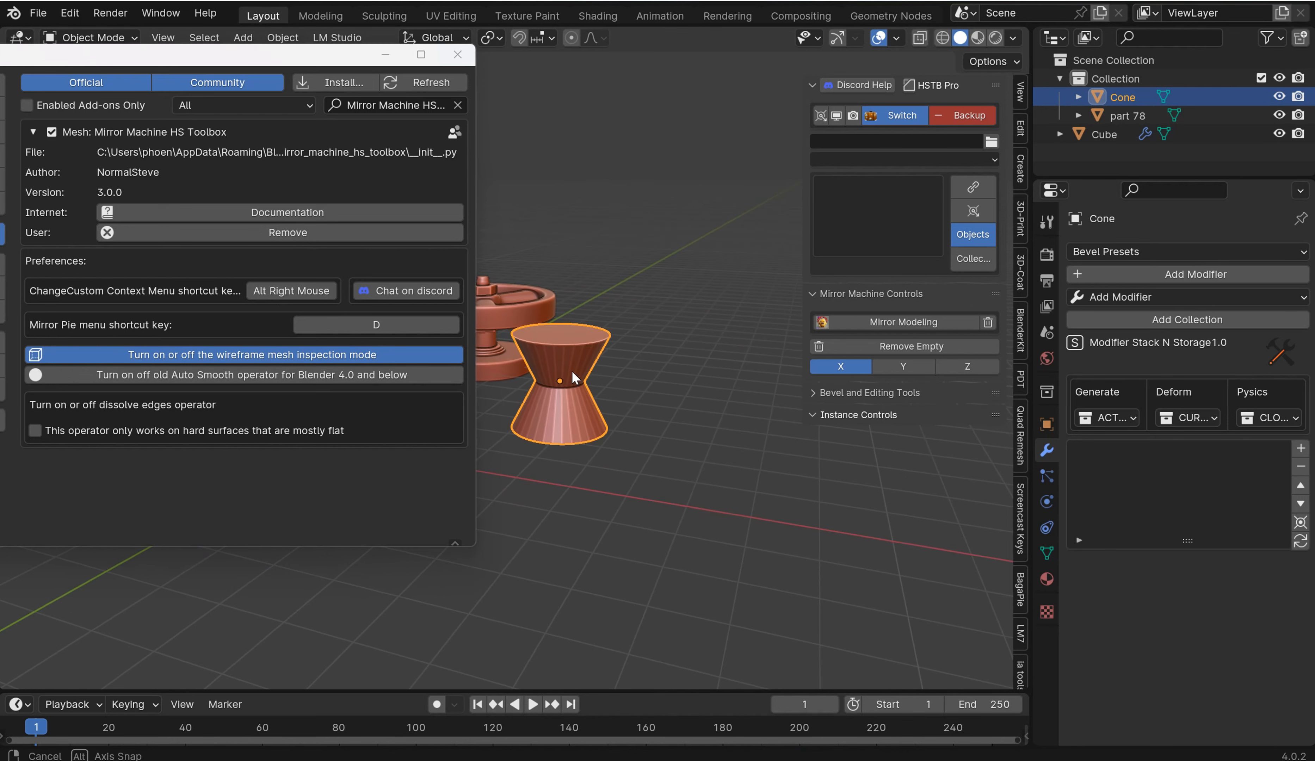
{"action": "middle_click_drag", "start_coordinate": [681, 407], "coordinate": [836, 483], "text": "shift"}
{"action": "scroll", "coordinate": [836, 483], "scroll_direction": "up", "scroll_amount": 2}
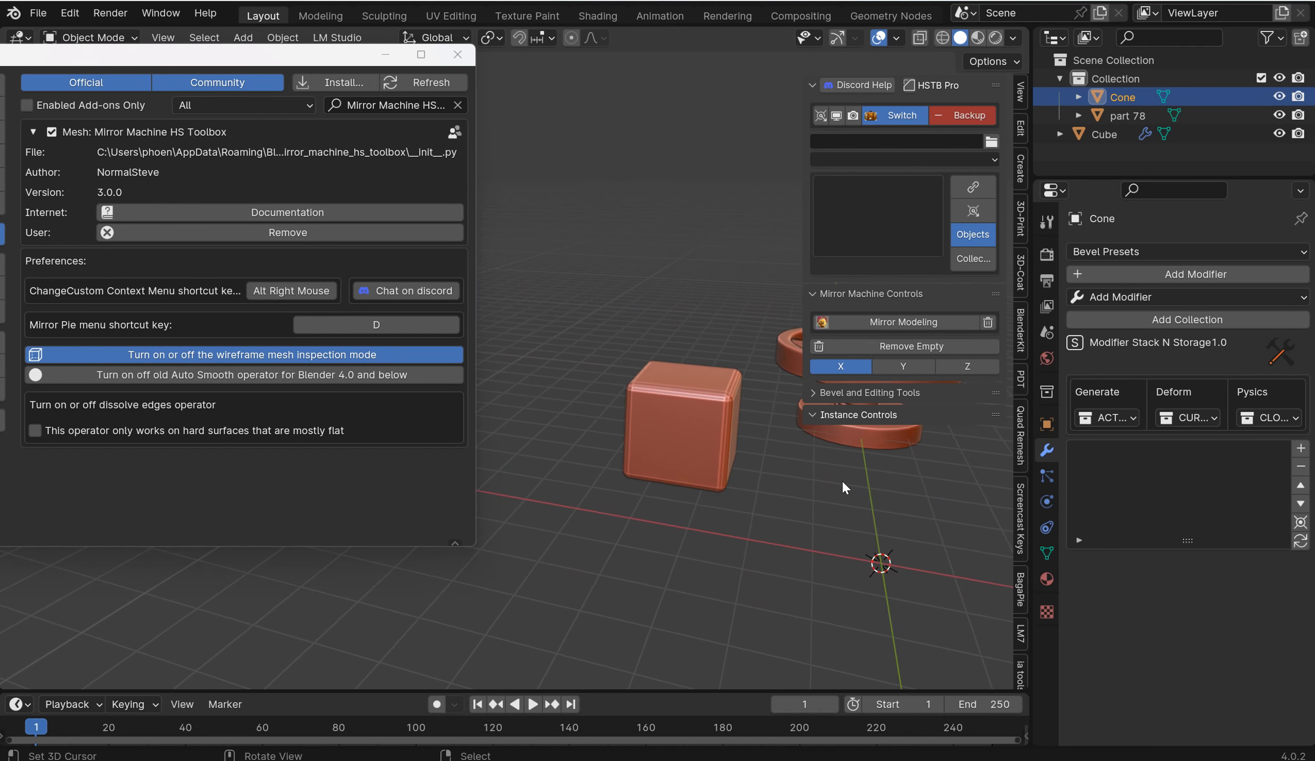
{"action": "scroll", "coordinate": [845, 487], "scroll_direction": "up", "scroll_amount": 4}
{"action": "key", "text": "n"}
{"action": "middle_click_drag", "start_coordinate": [904, 449], "coordinate": [830, 414], "text": "shift"}
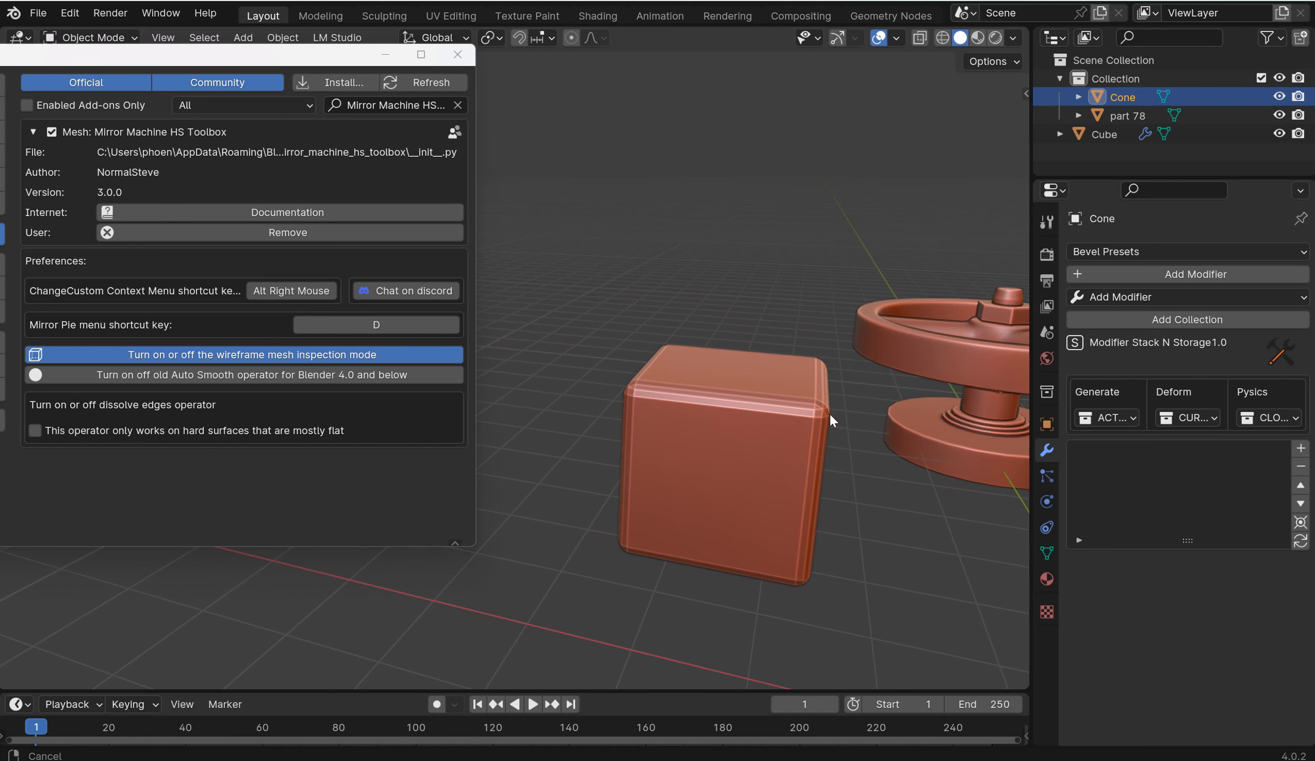
{"action": "left_click", "coordinate": [780, 423]}
{"action": "key", "text": "KP_1"}
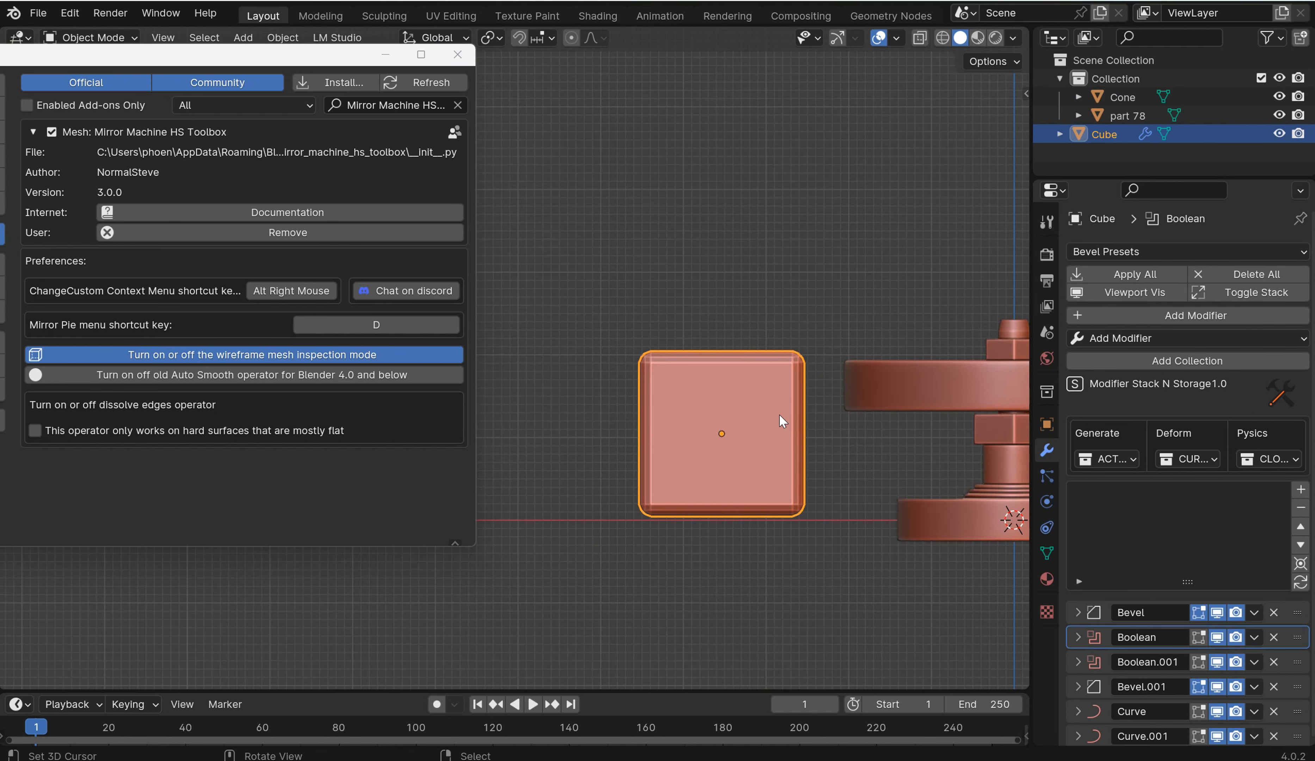
Step: Try to cut a rectangular notch from the cube's upper corner, and delete the stray square block
{"action": "key", "text": "x"}
{"action": "left_click", "coordinate": [780, 314]}
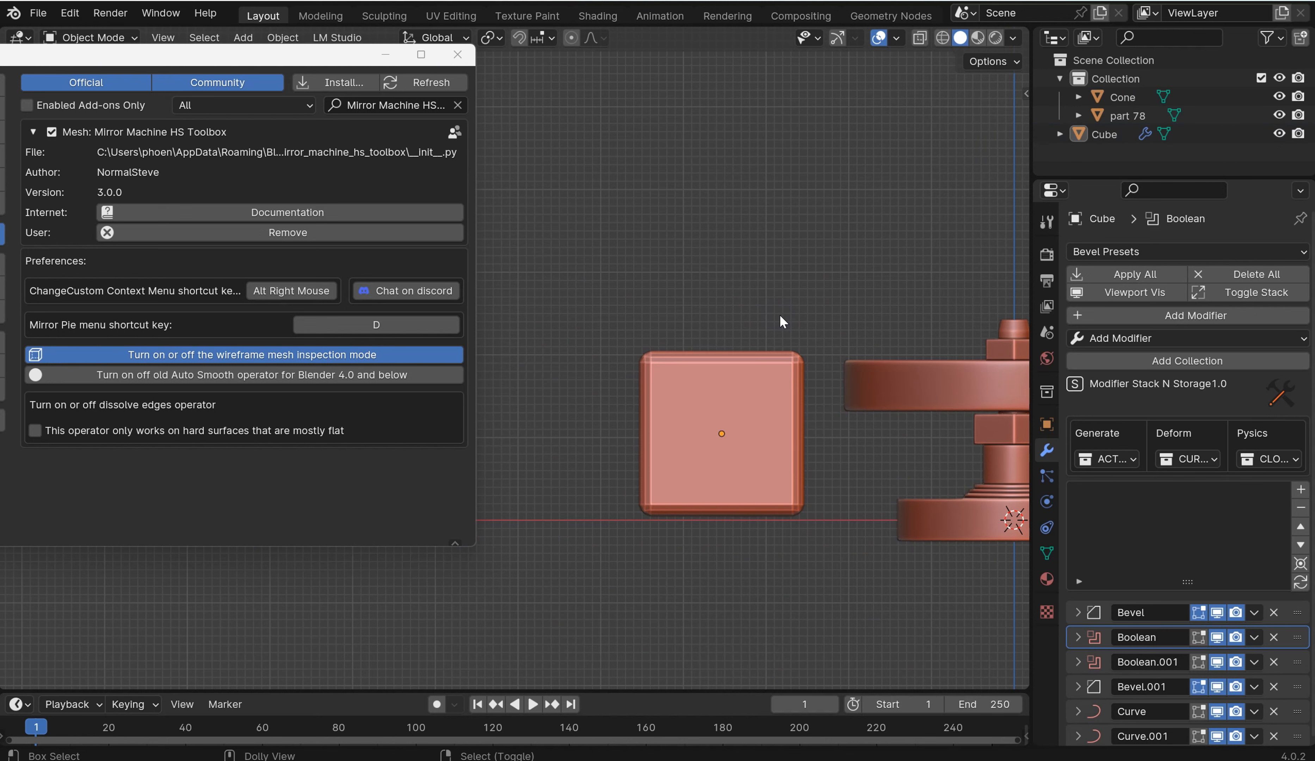
{"action": "key", "text": "ctrl+shift+x"}
{"action": "left_click_drag", "start_coordinate": [748, 345], "coordinate": [806, 397]}
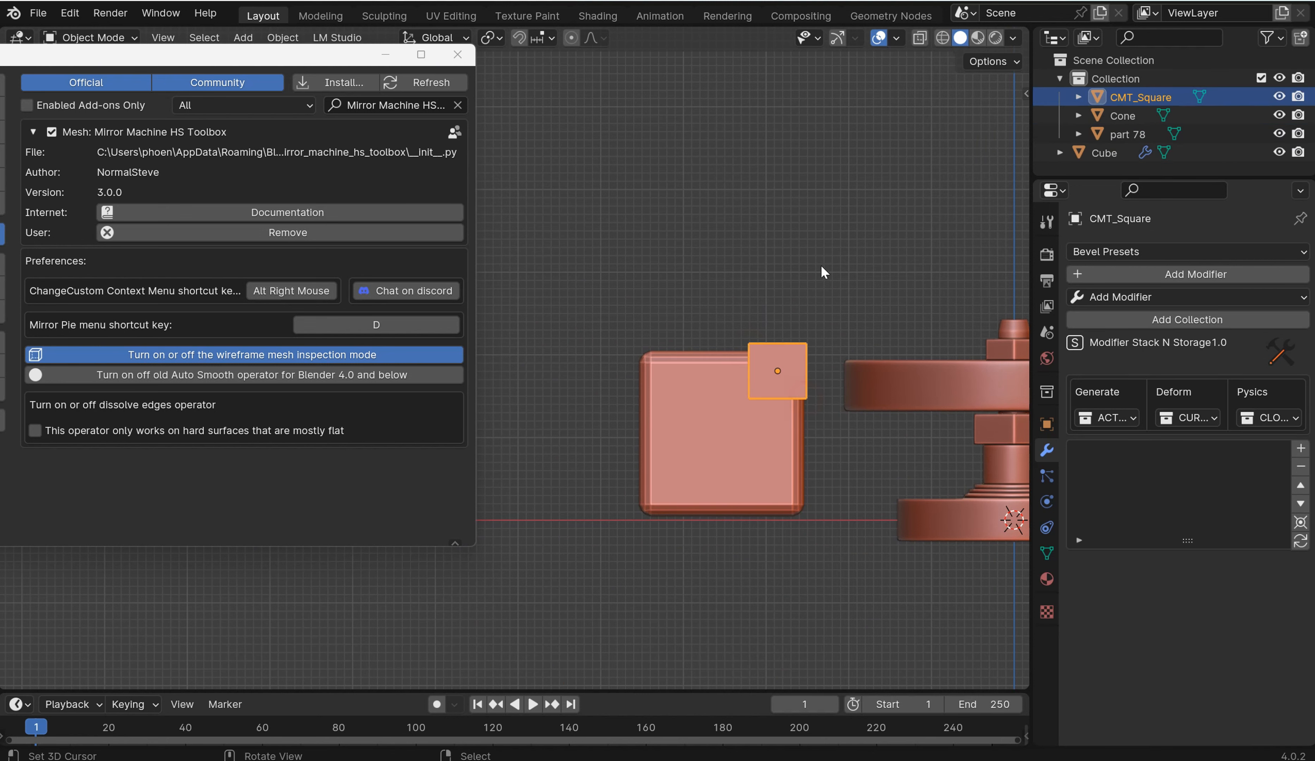
{"action": "middle_click_drag", "start_coordinate": [821, 265], "coordinate": [775, 389]}
{"action": "left_click", "coordinate": [775, 392]}
{"action": "left_click", "coordinate": [791, 380]}
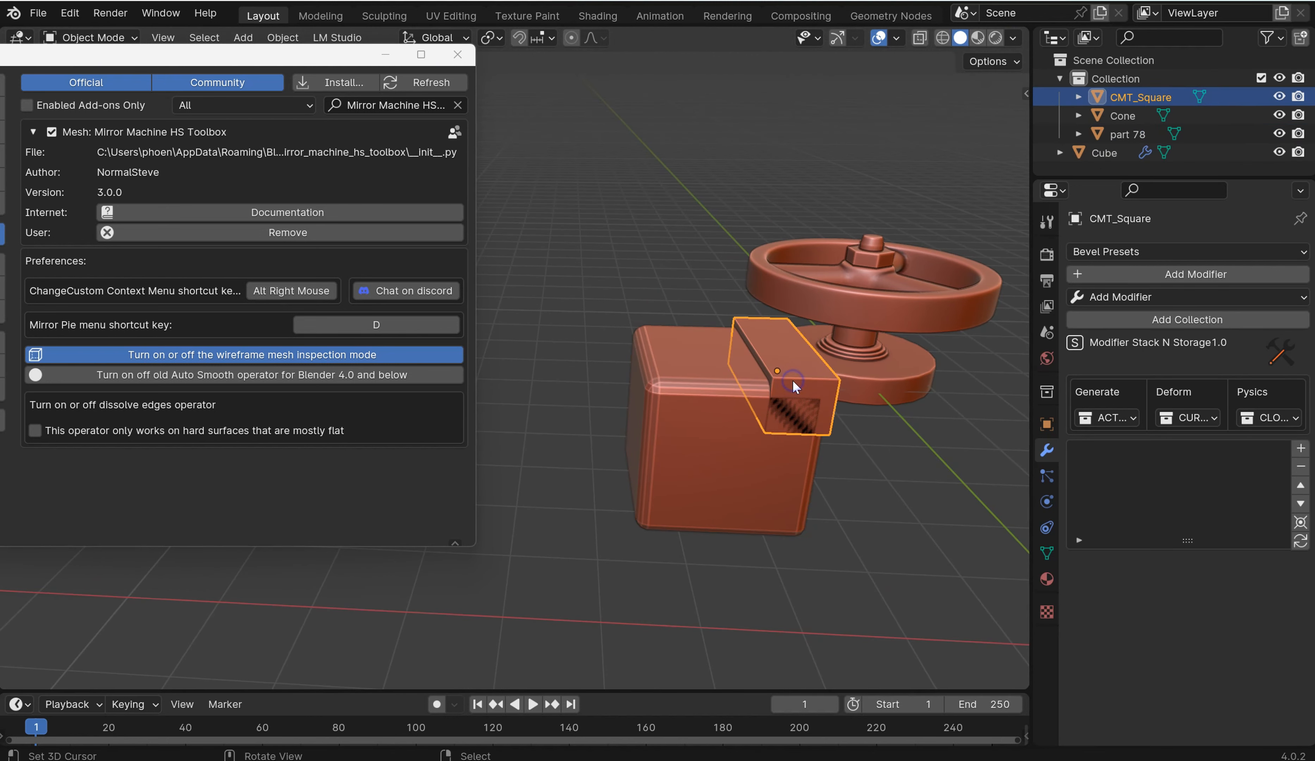
{"action": "key", "text": "Delete"}
Step: Cut a rectangular notch through the cube's upper corner facing the handwheel, using a Difference cut in front view
{"action": "left_click", "coordinate": [770, 396]}
{"action": "key", "text": "KP_1"}
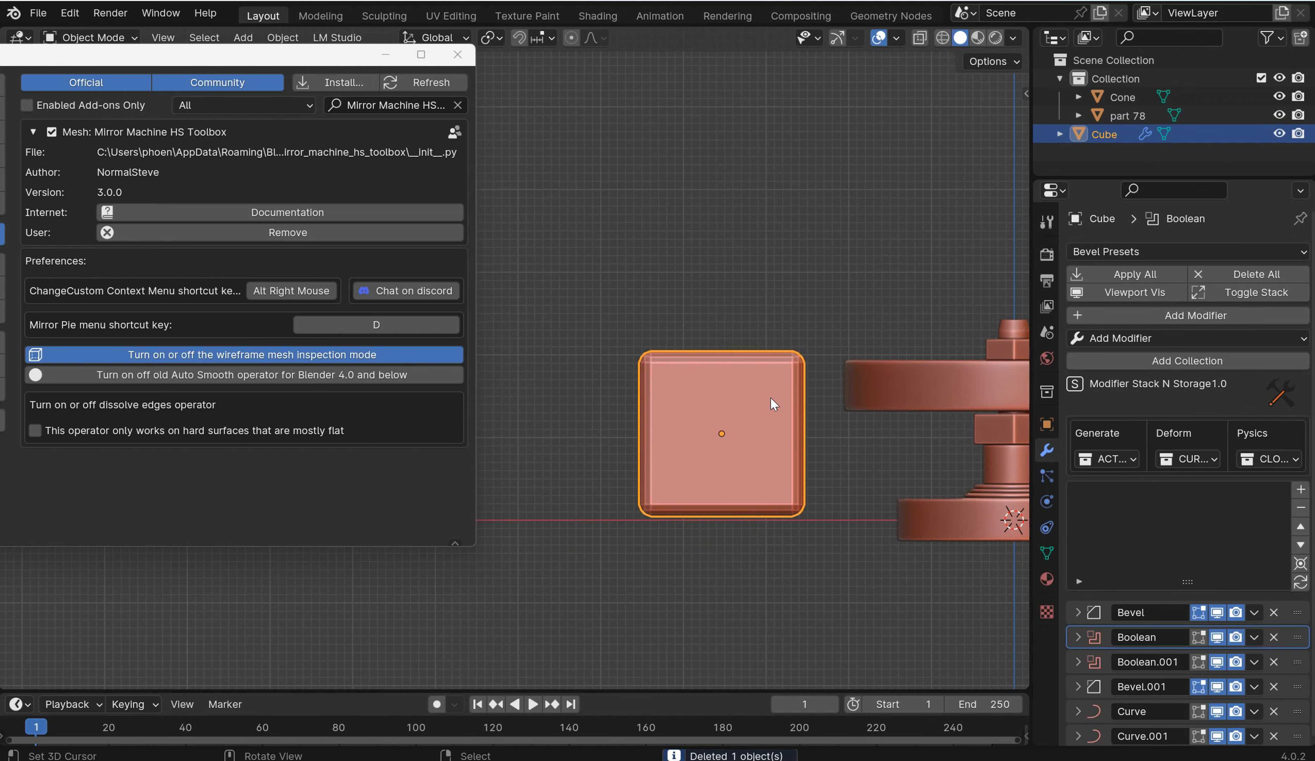
{"action": "key", "text": "ctrl+shift+x"}
{"action": "left_click_drag", "start_coordinate": [814, 405], "coordinate": [813, 403]}
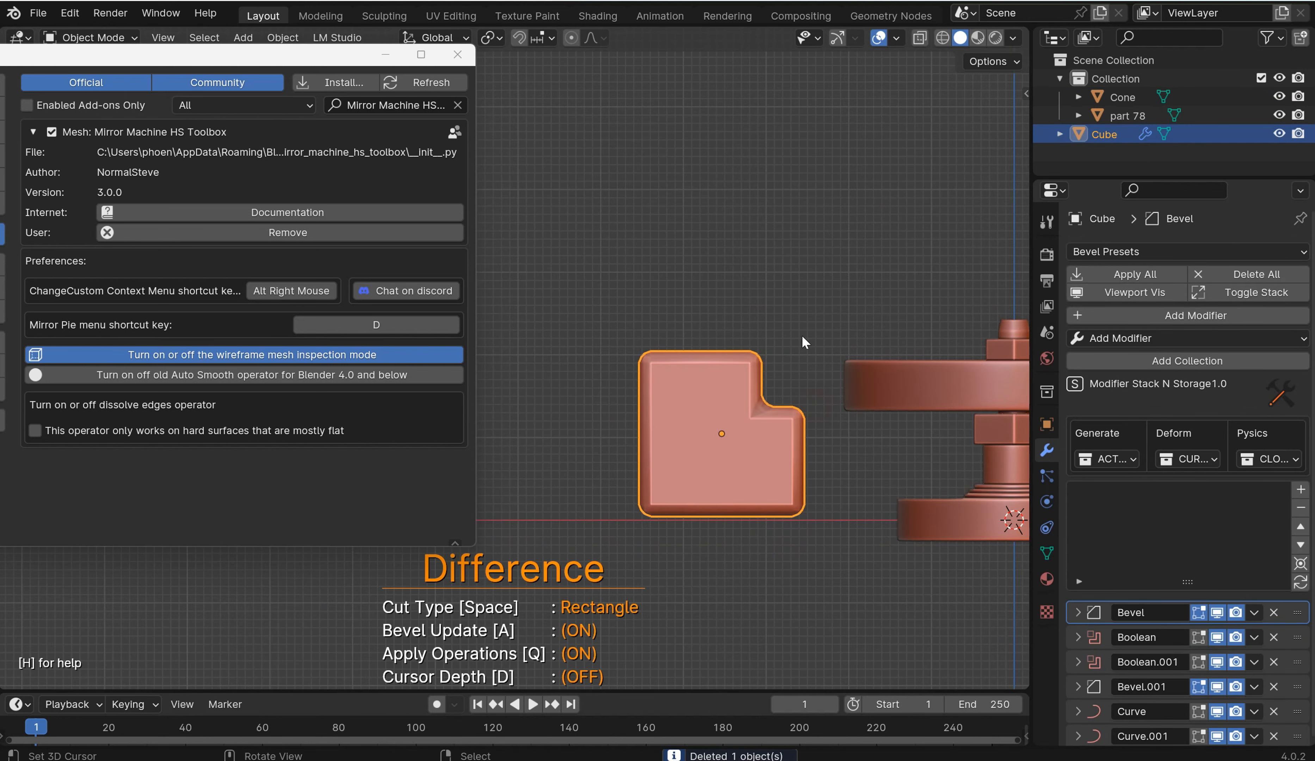
{"action": "middle_click_drag", "start_coordinate": [801, 335], "coordinate": [752, 375]}
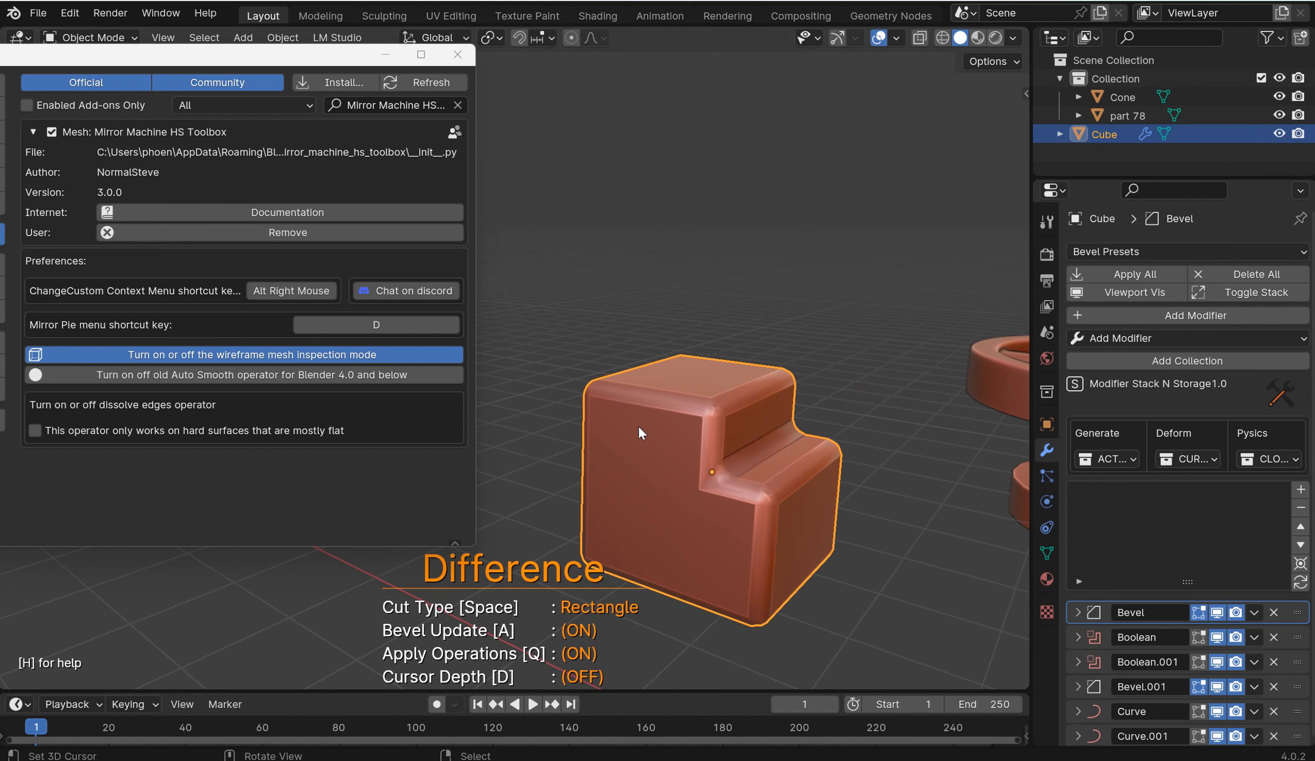
{"action": "scroll", "coordinate": [636, 408], "scroll_direction": "down", "scroll_amount": 3}
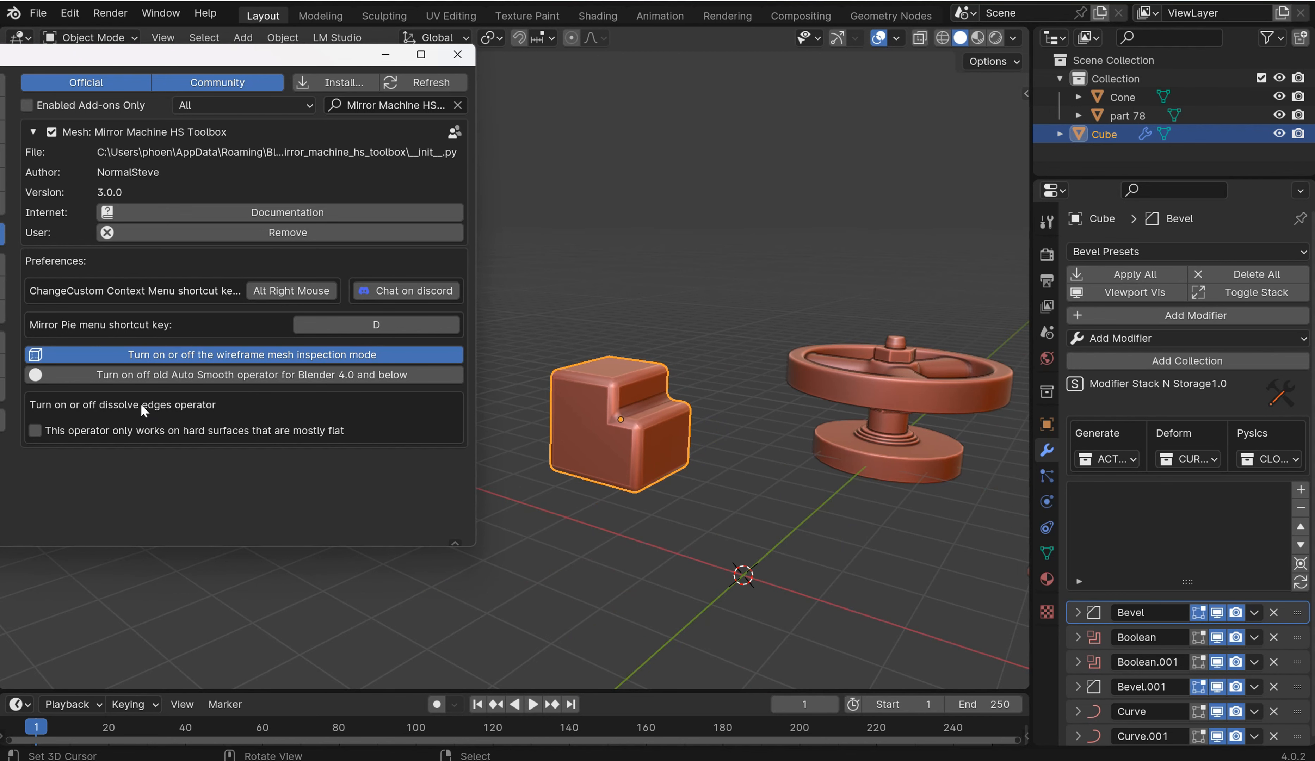
Step: Enable the dissolve edges operator for hard, mostly flat surfaces and add Auto Smooth to the notched cube
{"action": "left_click", "coordinate": [139, 429]}
{"action": "middle_click_drag", "start_coordinate": [528, 383], "coordinate": [517, 369]}
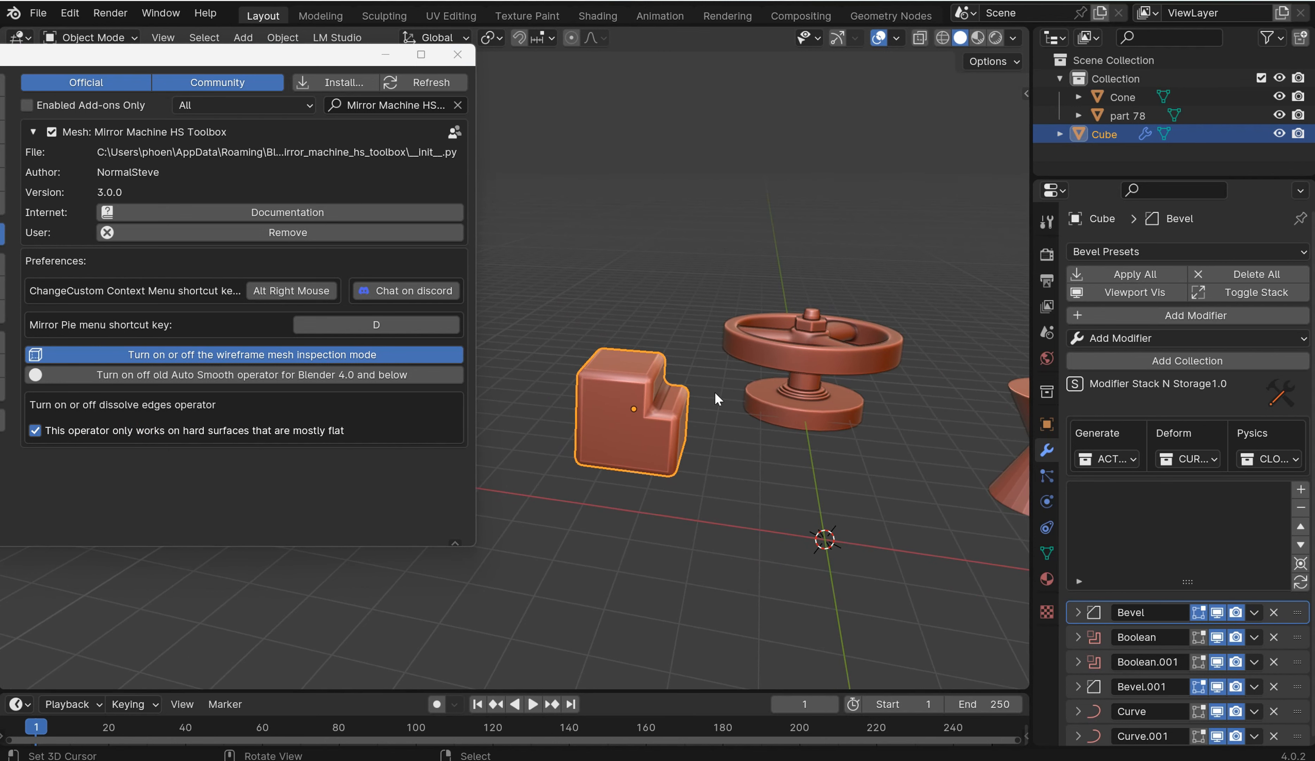
{"action": "scroll", "coordinate": [717, 396], "scroll_direction": "up", "scroll_amount": 4}
{"action": "middle_click_drag", "start_coordinate": [738, 403], "coordinate": [727, 396], "text": "shift"}
{"action": "key", "text": "d"}
{"action": "left_click", "coordinate": [640, 402]}
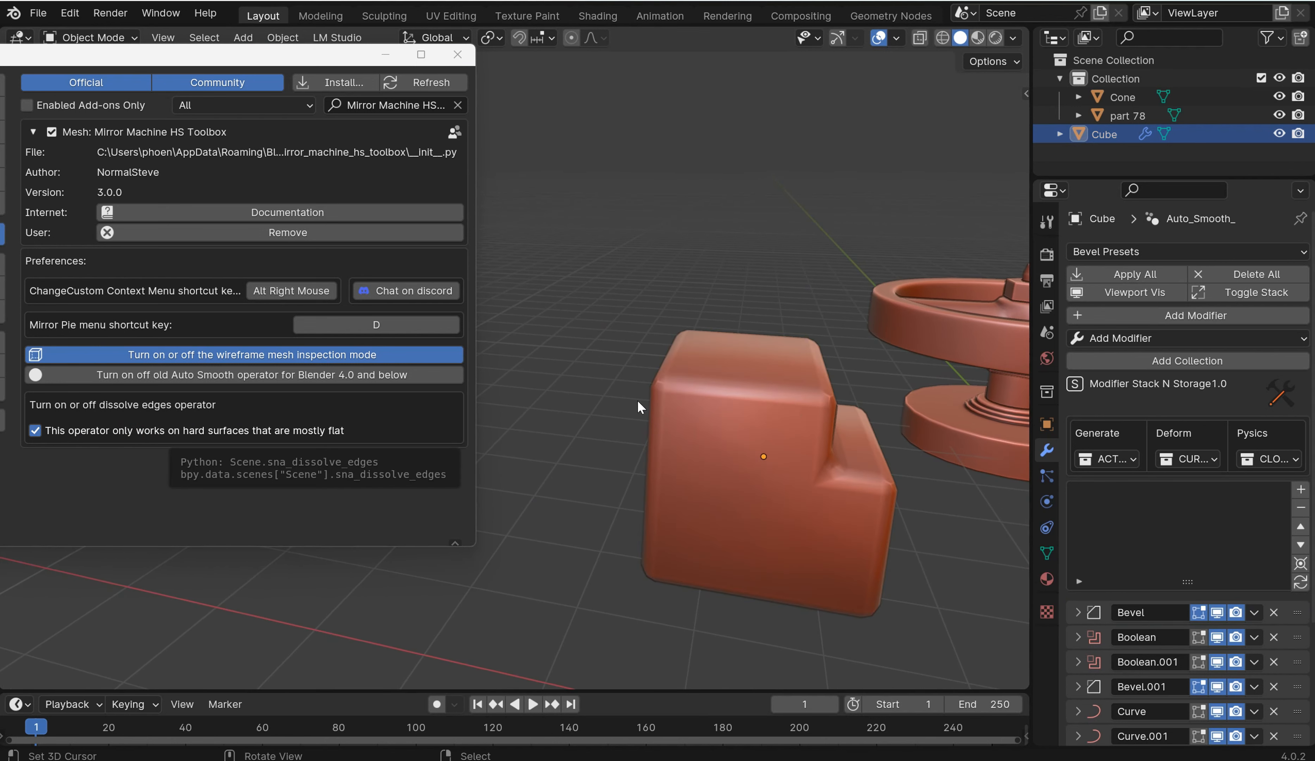
Step: Mirror the notched cube with Mirror X Positive so both upper corners are stepped
{"action": "key", "text": "d"}
{"action": "left_click", "coordinate": [663, 391]}
{"action": "key", "text": "d"}
{"action": "left_click", "coordinate": [747, 374]}
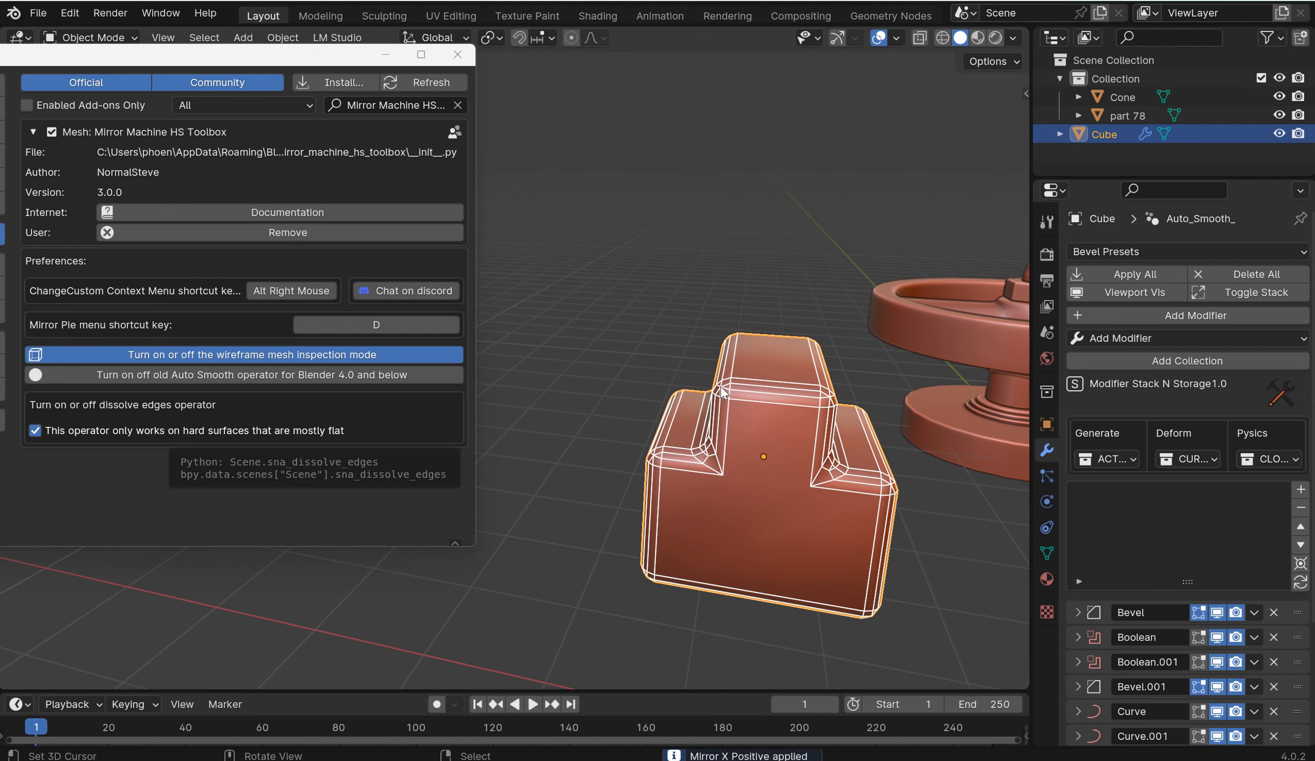
{"action": "mouse_move", "coordinate": [717, 388]}
{"action": "middle_mouse_down"}
{"action": "mouse_move", "coordinate": [831, 386]}
{"action": "mouse_move", "coordinate": [728, 382]}
{"action": "mouse_move", "coordinate": [736, 401]}
{"action": "mouse_move", "coordinate": [742, 386]}
{"action": "middle_mouse_up"}
{"action": "key", "text": "q"}
{"action": "left_click", "coordinate": [724, 387]}
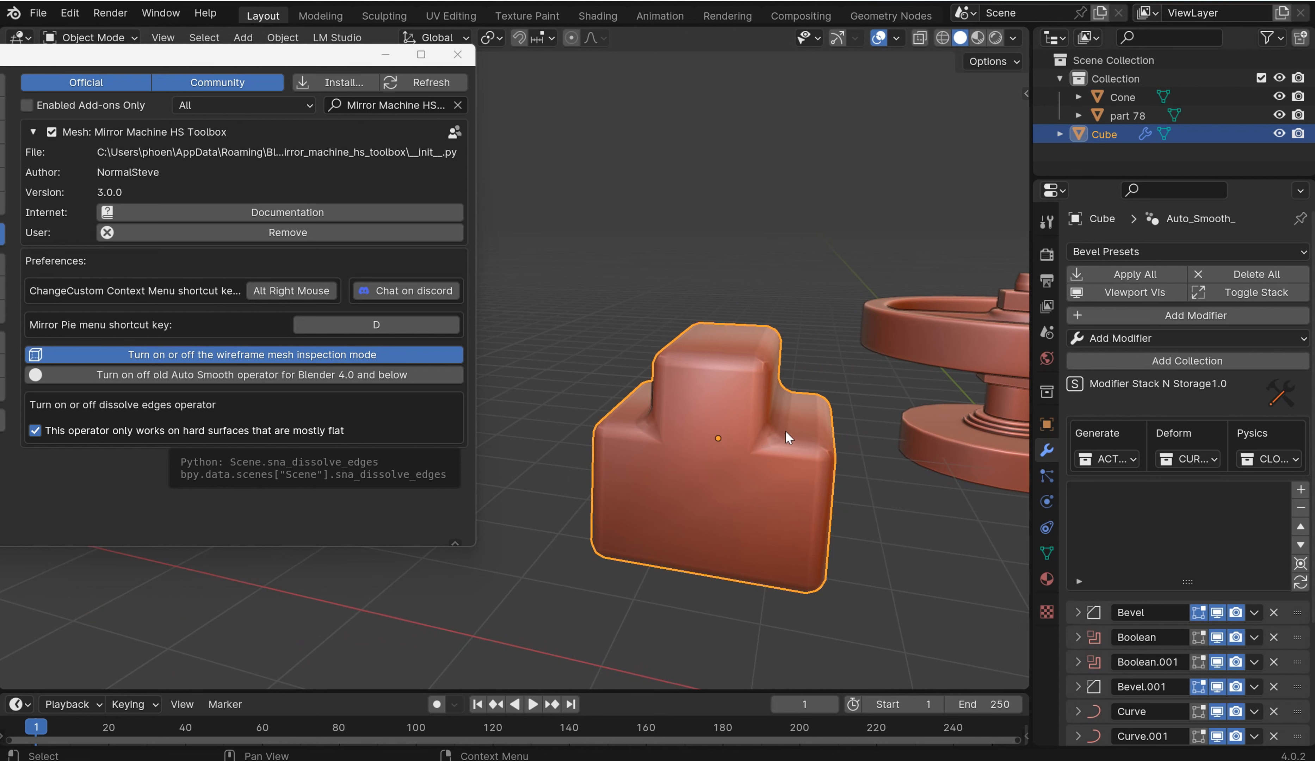
Step: Delete all of the cube's modifiers below the first Bevel, starting with Boolean
{"action": "left_click", "coordinate": [1253, 636]}
{"action": "left_click", "coordinate": [1253, 638]}
{"action": "left_click", "coordinate": [1253, 637]}
{"action": "left_click", "coordinate": [1255, 638]}
{"action": "left_click", "coordinate": [1255, 638]}
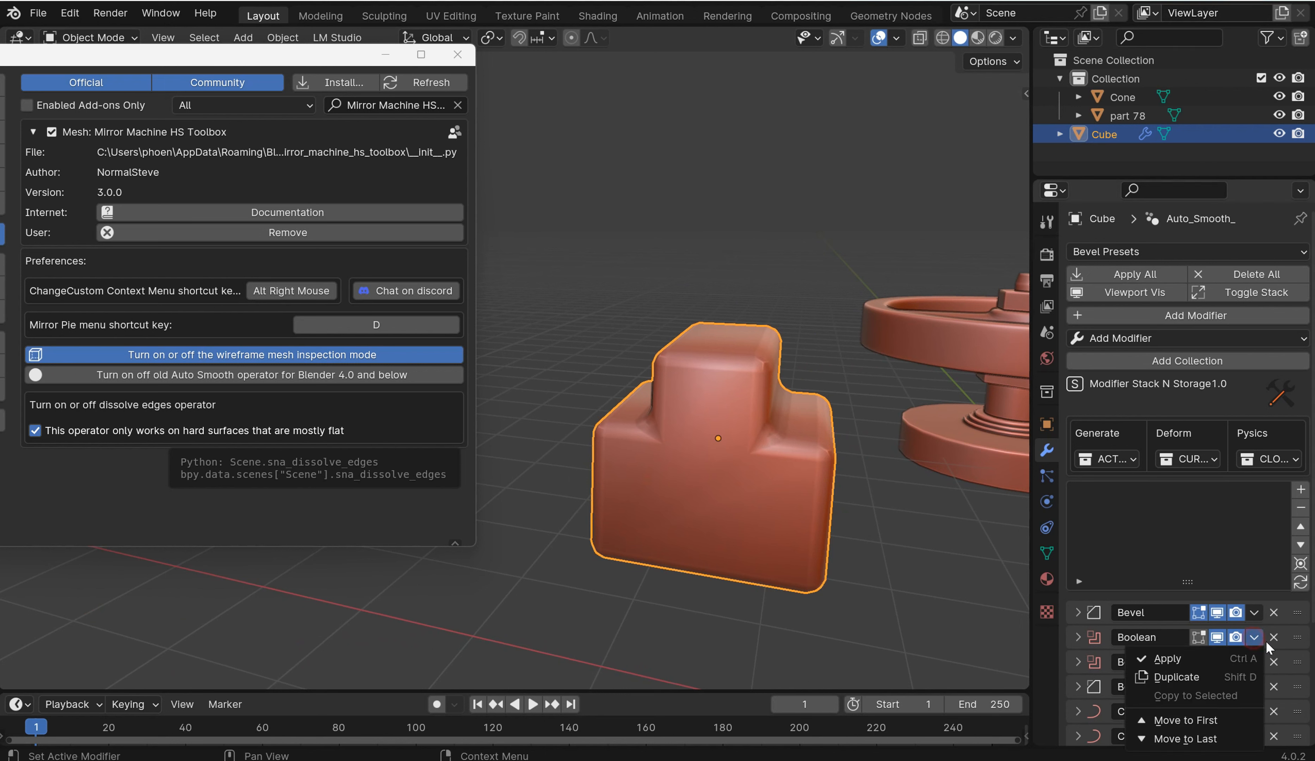
{"action": "left_click", "coordinate": [1273, 642]}
{"action": "left_click", "coordinate": [1273, 642]}
{"action": "left_click", "coordinate": [1272, 643]}
{"action": "left_click", "coordinate": [1272, 642]}
{"action": "left_click", "coordinate": [1273, 642]}
{"action": "left_click", "coordinate": [1272, 642]}
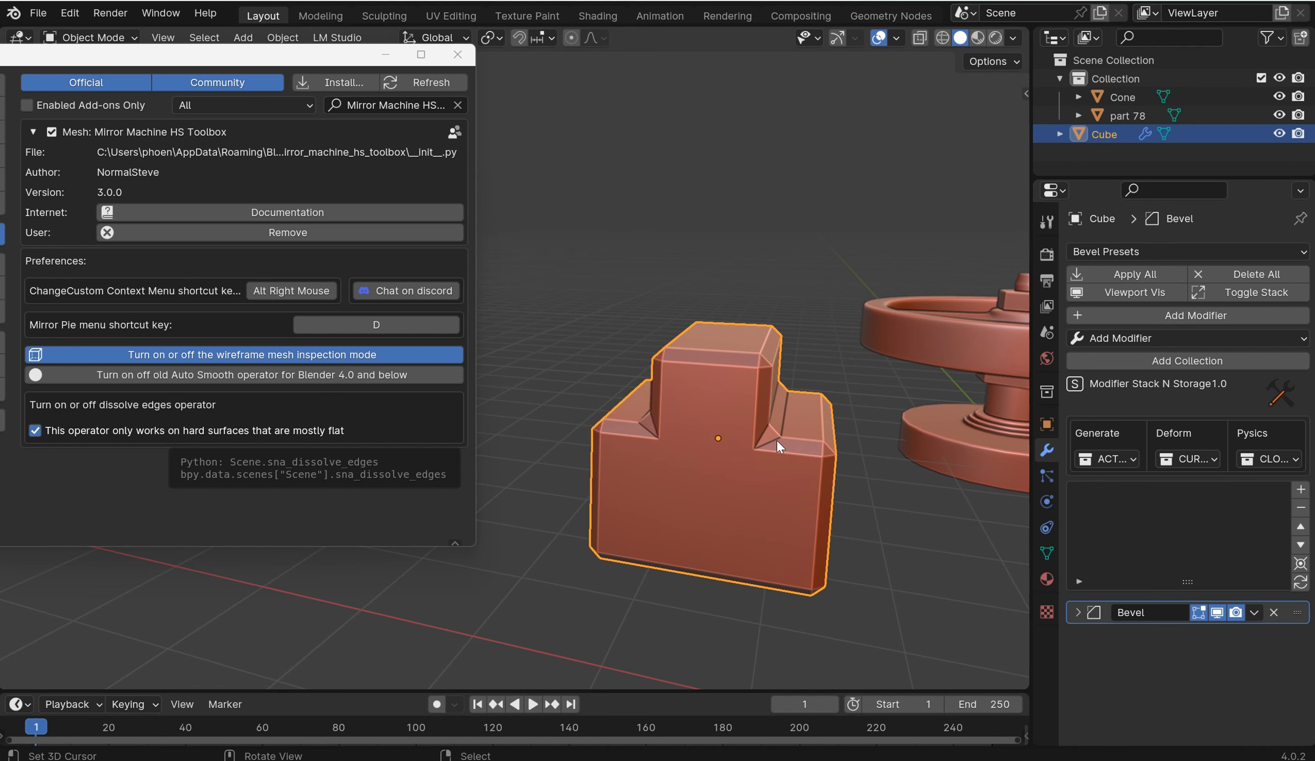
Step: Mirror the stepped cube along Z so the corner notches repeat on its underside, forming a cross-shaped block
{"action": "middle_click_drag", "start_coordinate": [776, 440], "coordinate": [752, 407]}
{"action": "scroll", "coordinate": [803, 424], "scroll_direction": "up", "scroll_amount": 3}
{"action": "scroll", "coordinate": [797, 424], "scroll_direction": "down", "scroll_amount": 3}
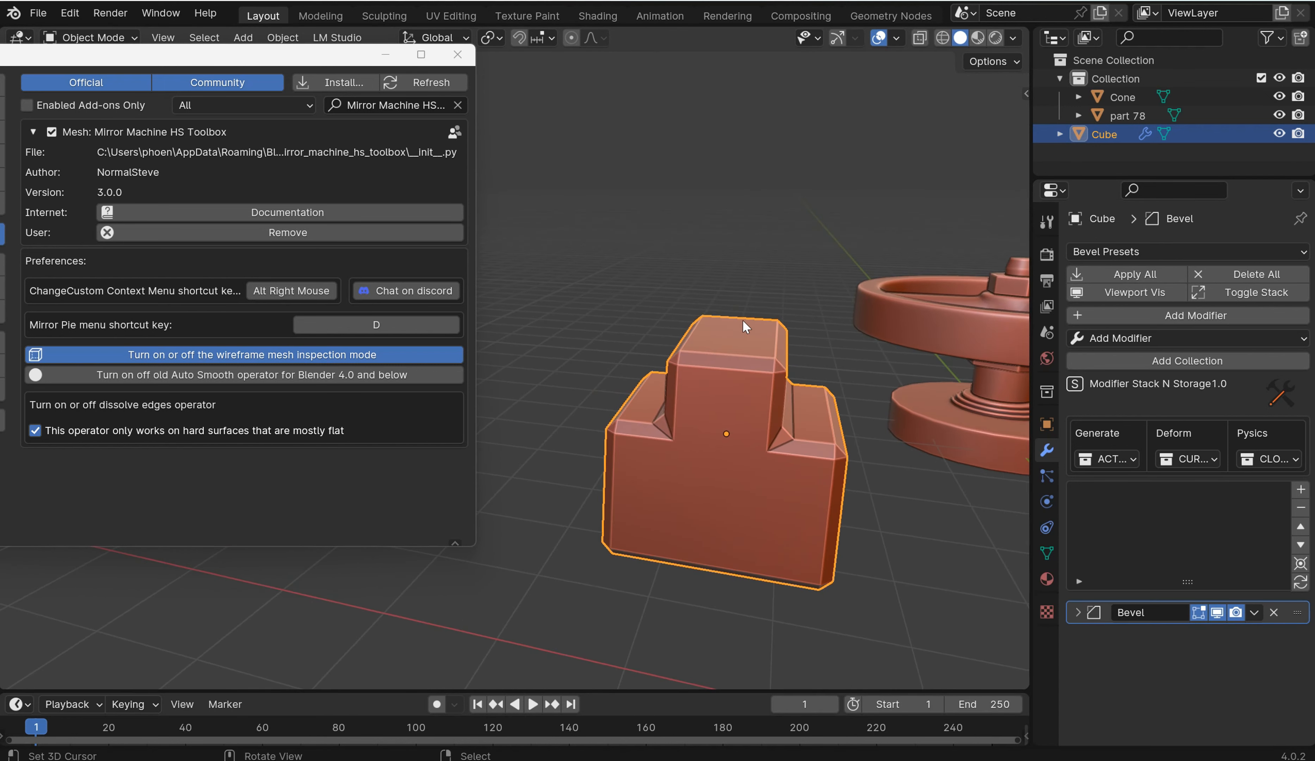
{"action": "key", "text": "d"}
{"action": "middle_click_drag", "start_coordinate": [753, 464], "coordinate": [852, 468]}
{"action": "scroll", "coordinate": [843, 425], "scroll_direction": "up", "scroll_amount": 4}
{"action": "middle_click_drag", "start_coordinate": [892, 373], "coordinate": [792, 392]}
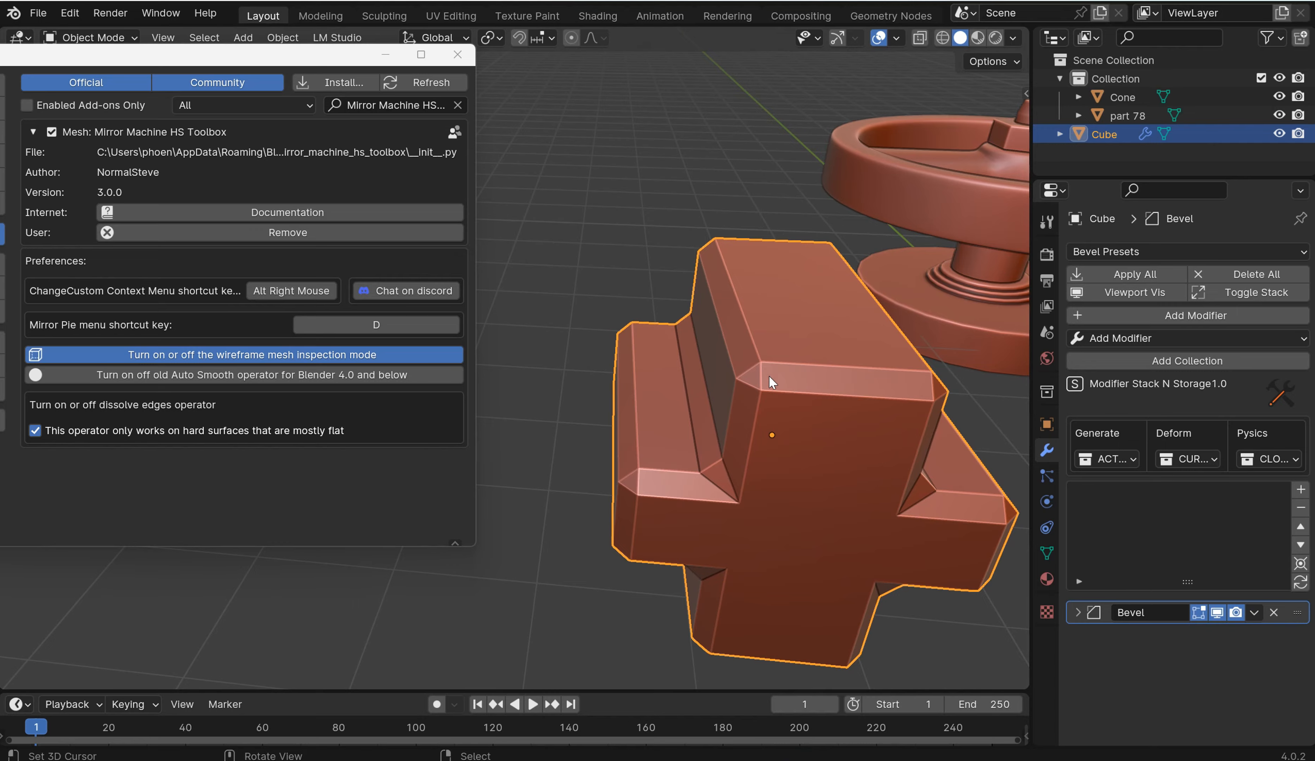
{"action": "middle_click_drag", "start_coordinate": [768, 383], "coordinate": [679, 360]}
{"action": "scroll", "coordinate": [703, 353], "scroll_direction": "down", "scroll_amount": 3}
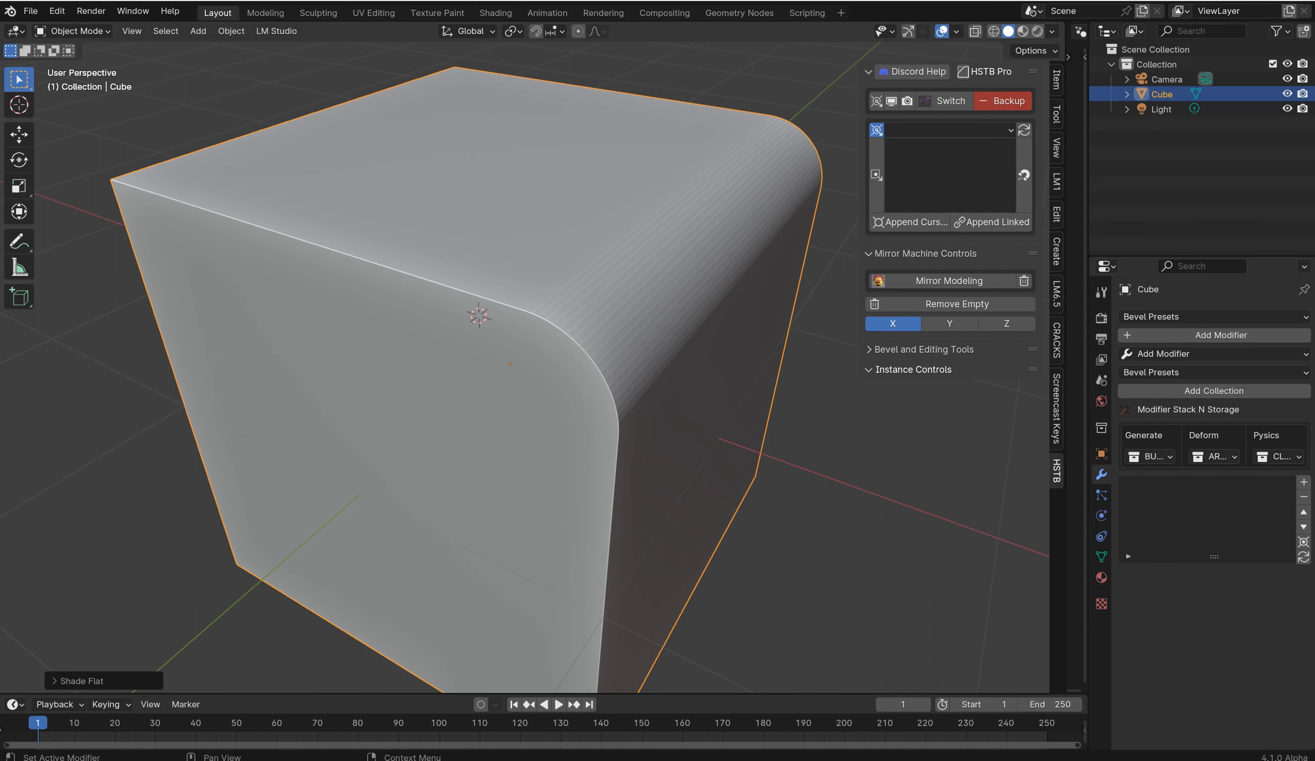
Step: Add Auto Smooth to the cube with the rounded corner to smooth its faceted bevel
{"action": "middle_click_drag", "start_coordinate": [669, 351], "coordinate": [663, 349]}
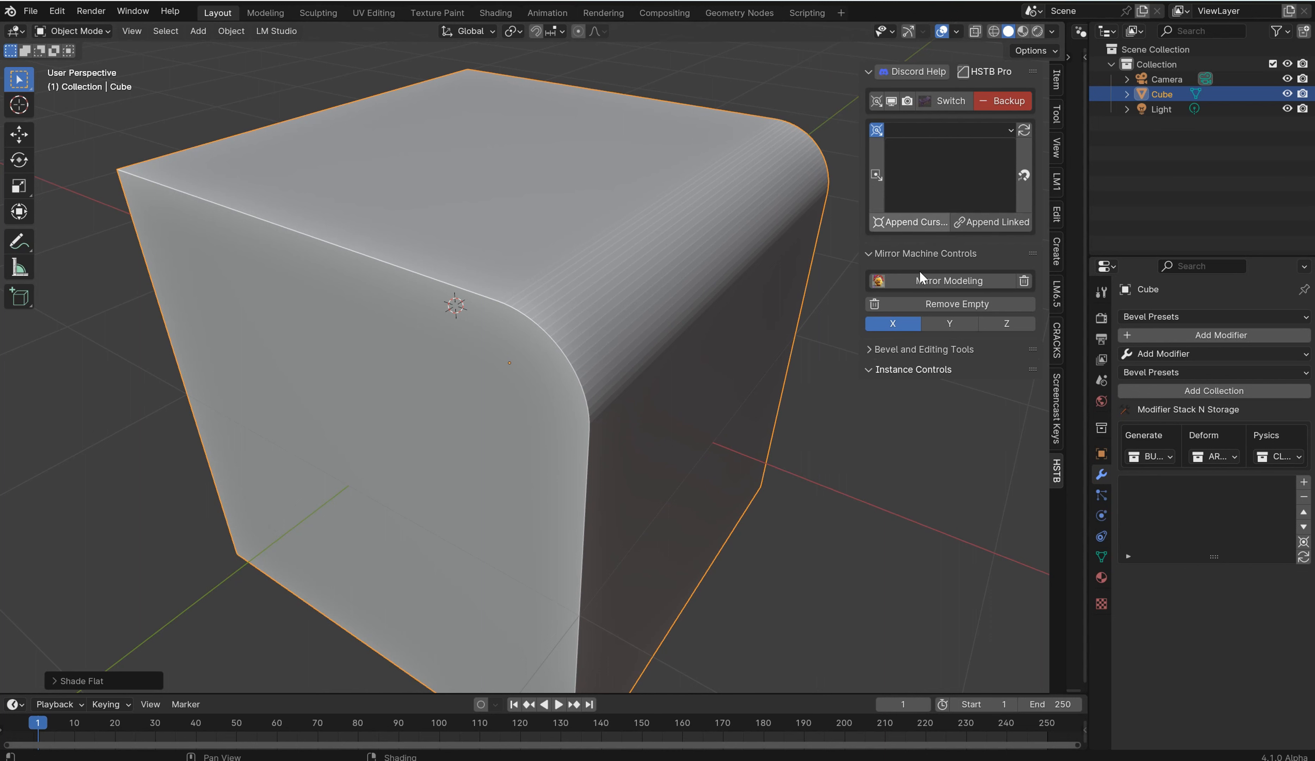
{"action": "key", "text": "alt+x"}
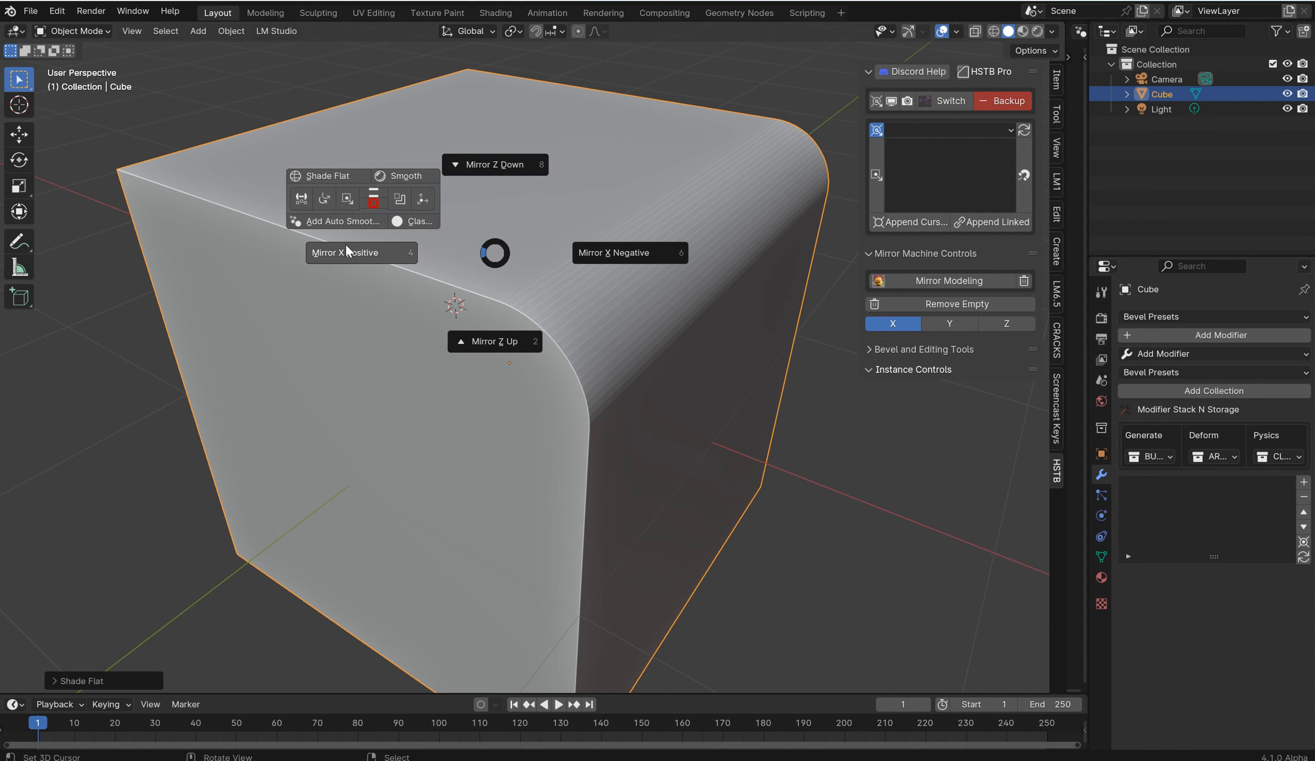
{"action": "key", "text": "Escape"}
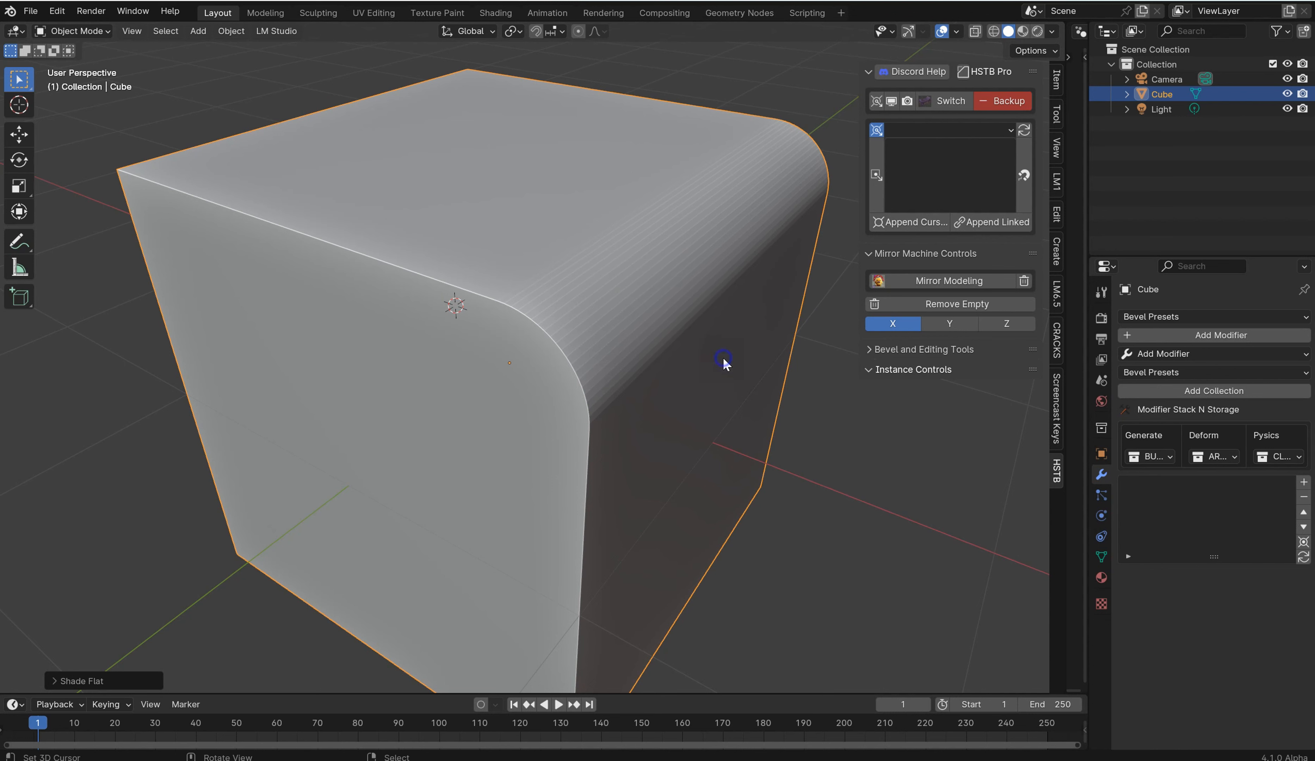
{"action": "scroll", "coordinate": [723, 363], "scroll_direction": "up", "scroll_amount": 8}
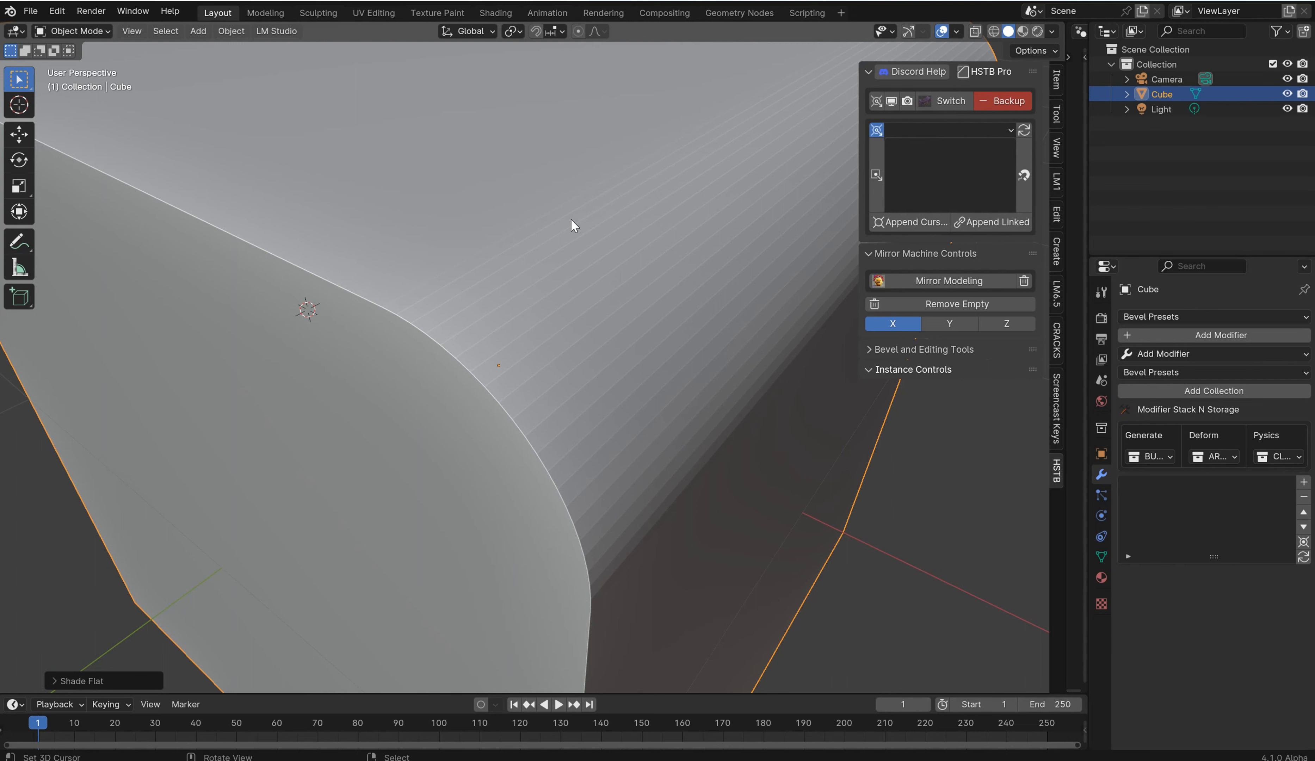
{"action": "key", "text": "alt+x"}
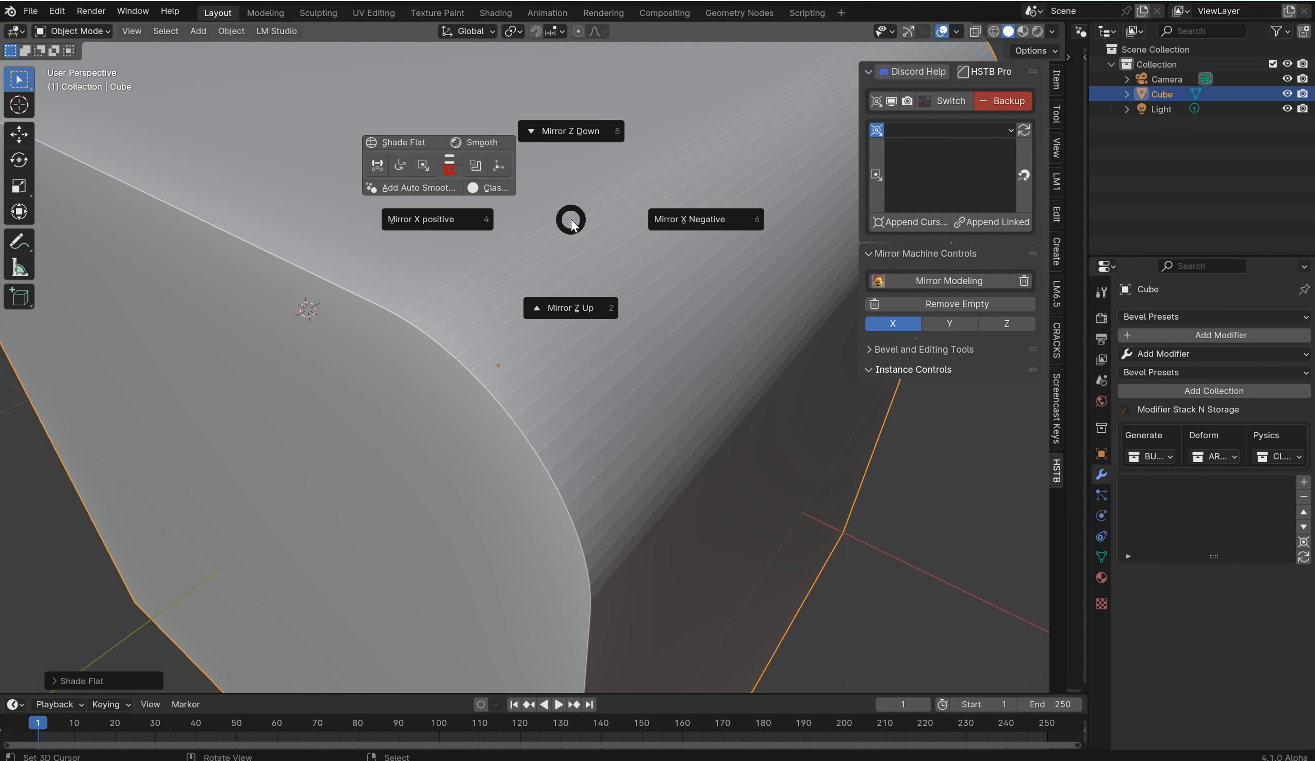
{"action": "left_click", "coordinate": [423, 187]}
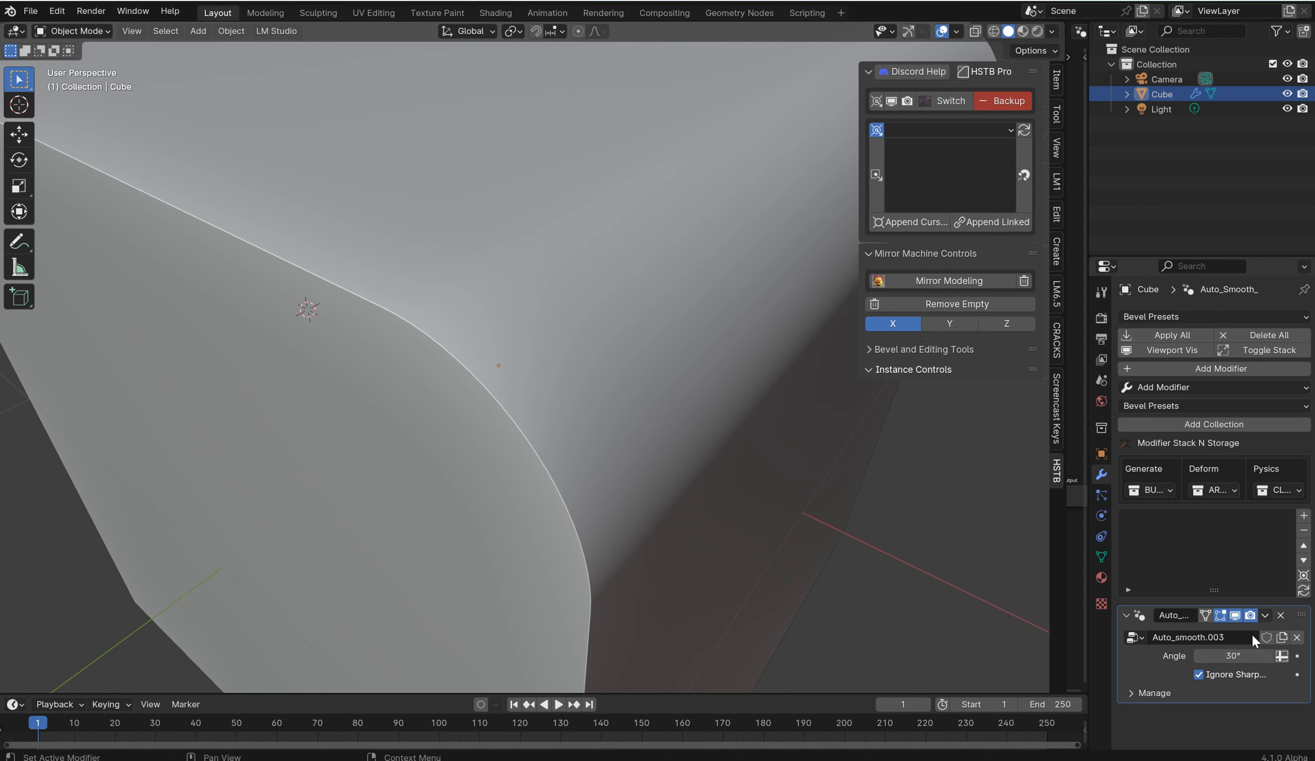
Step: Compare the bevel's shading with Ignore Sharpness off and on in the Auto Smooth modifier, leaving the option enabled
{"action": "left_click", "coordinate": [1198, 674]}
{"action": "scroll", "coordinate": [868, 523], "scroll_direction": "down", "scroll_amount": 4}
{"action": "scroll", "coordinate": [809, 494], "scroll_direction": "up", "scroll_amount": 4}
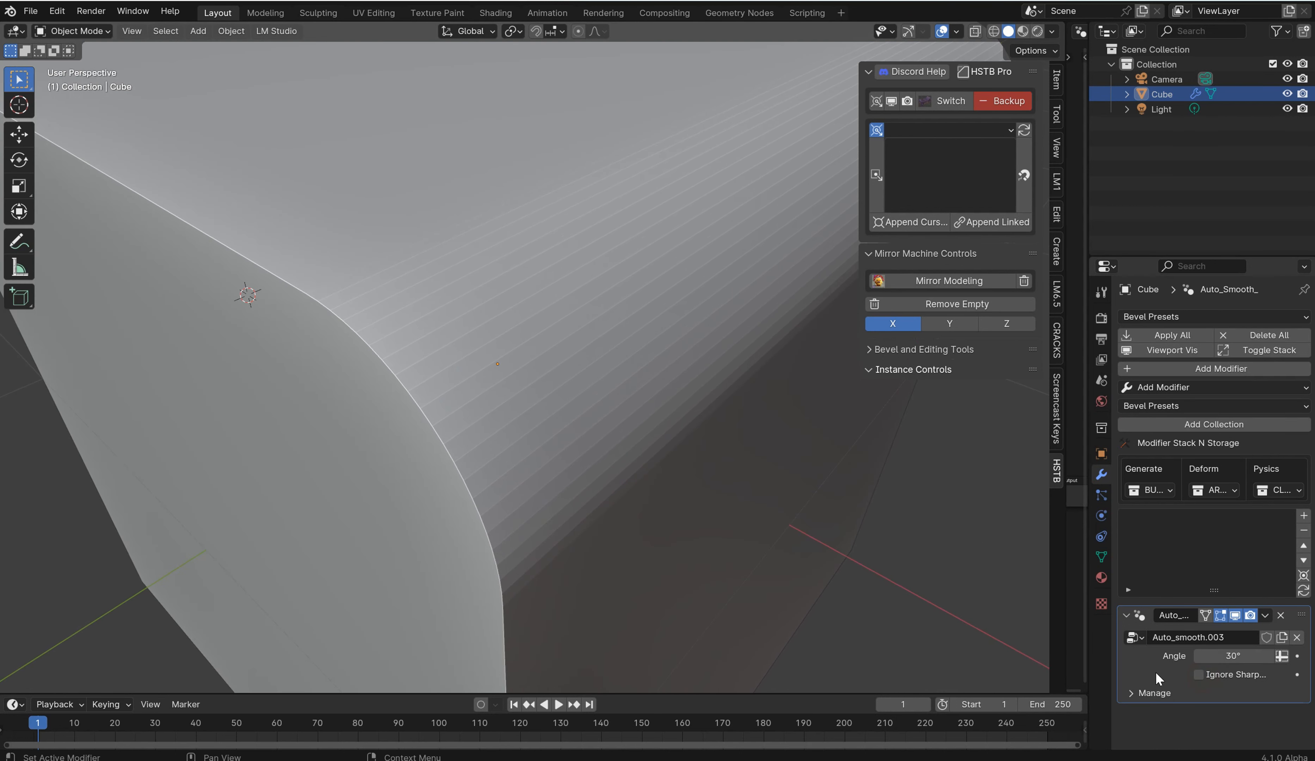
{"action": "left_click", "coordinate": [1198, 674]}
{"action": "left_click", "coordinate": [1198, 674]}
Step: Try Shade Auto Smooth on the cube and delete its Auto Smooth modifier
{"action": "key", "text": "q"}
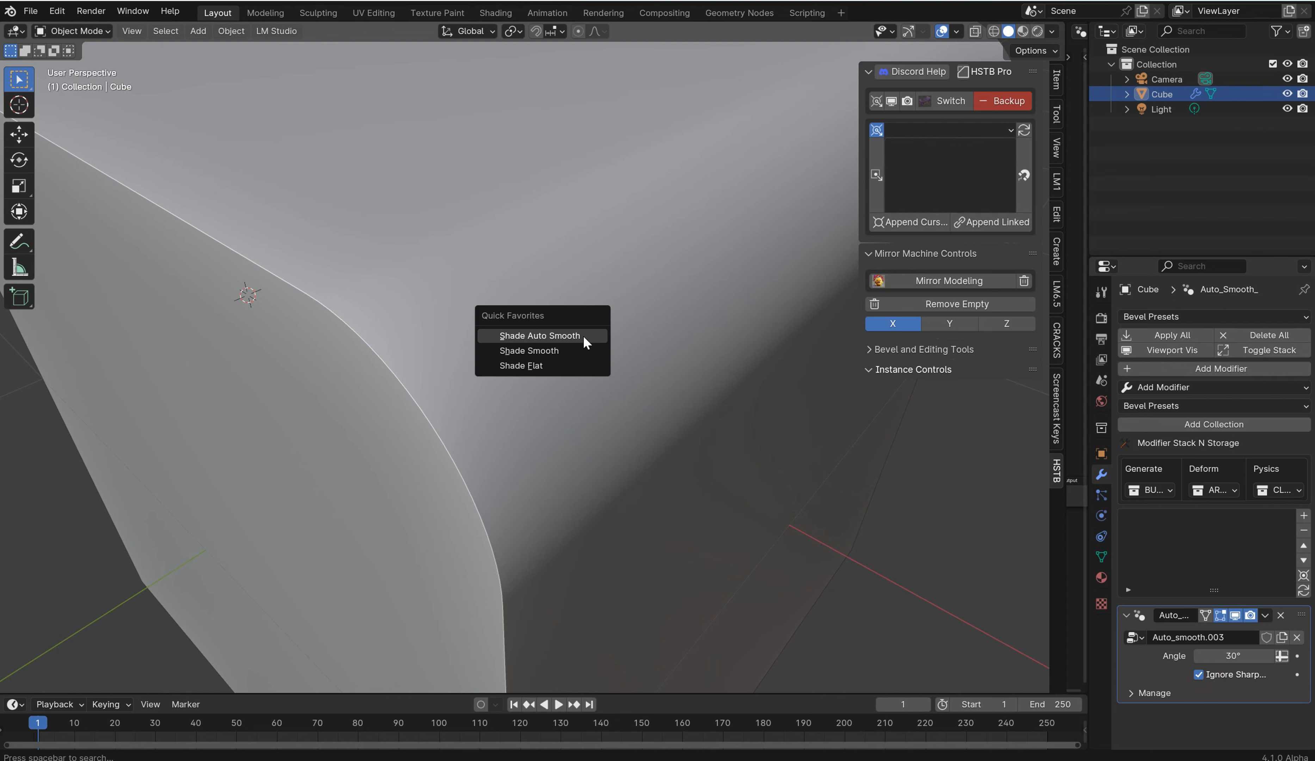
{"action": "left_click", "coordinate": [572, 334]}
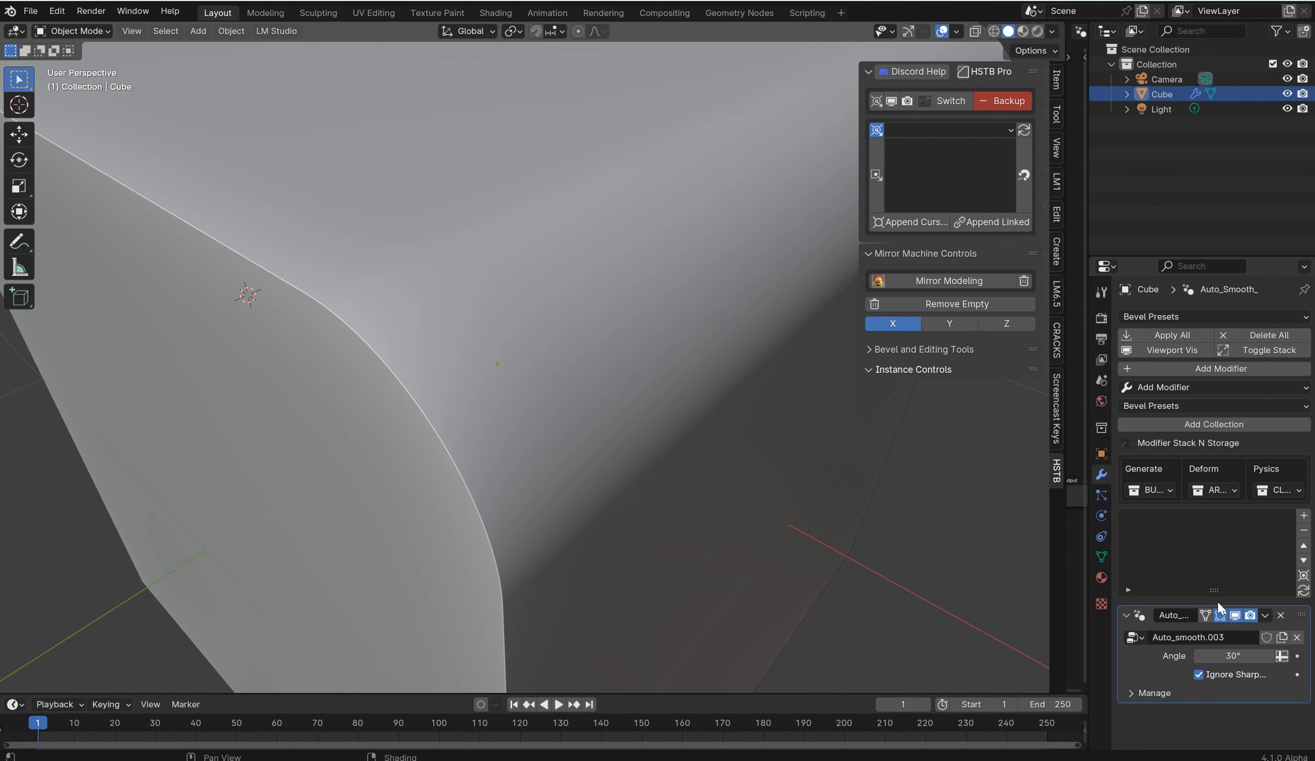
{"action": "left_click", "coordinate": [1280, 615]}
{"action": "scroll", "coordinate": [598, 356], "scroll_direction": "down", "scroll_amount": 5}
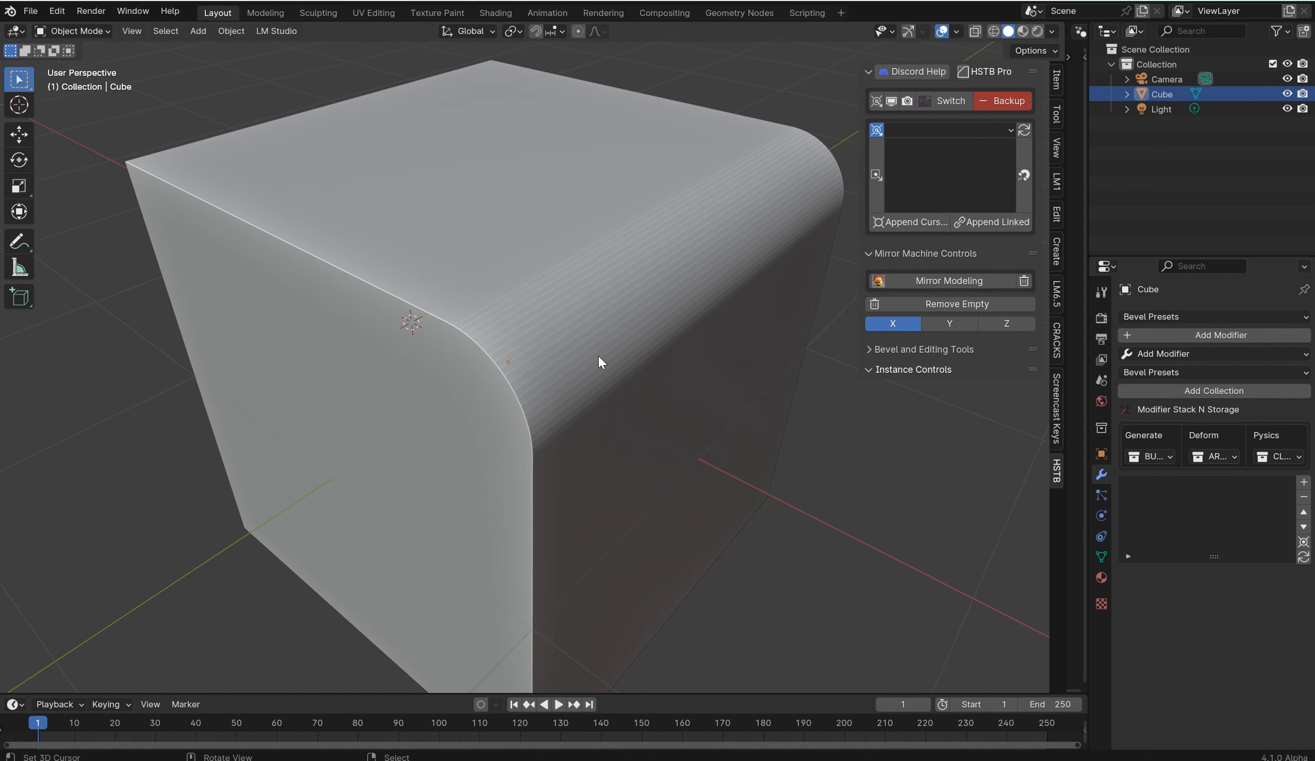
Step: Compare Shade Smooth with Shade Flat on the cube and add Auto Smooth to the flat-shaded version
{"action": "right_click", "coordinate": [598, 355]}
{"action": "left_click", "coordinate": [515, 358]}
{"action": "key", "text": "q"}
{"action": "left_click", "coordinate": [514, 357]}
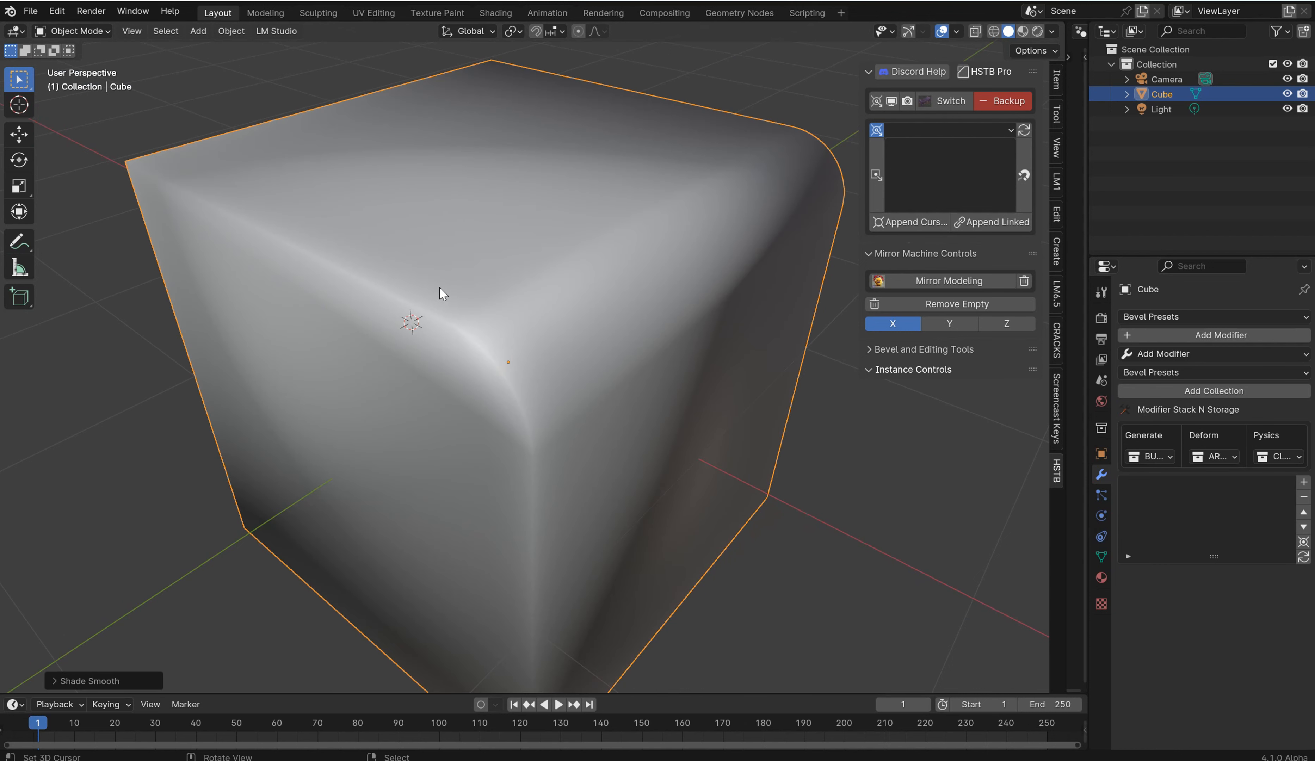
{"action": "key", "text": "q"}
{"action": "left_click", "coordinate": [393, 320]}
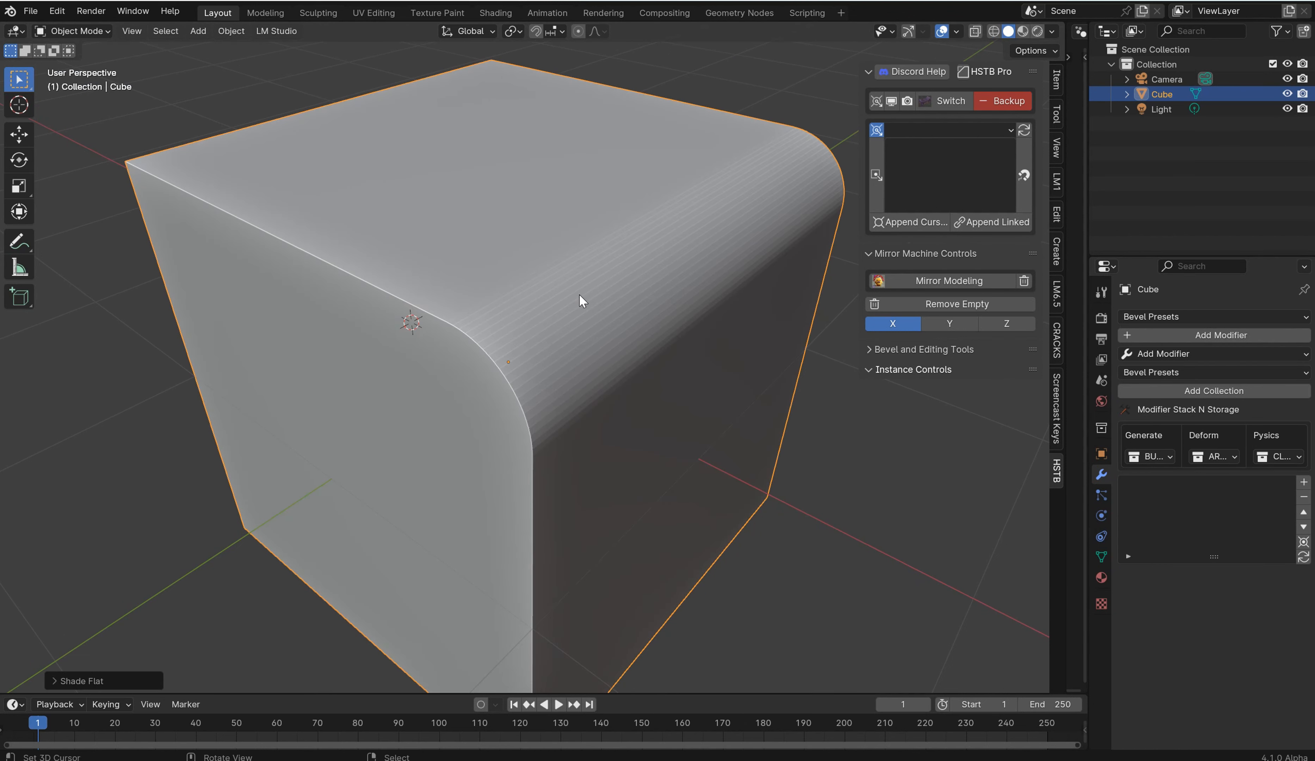
{"action": "key", "text": "alt+x"}
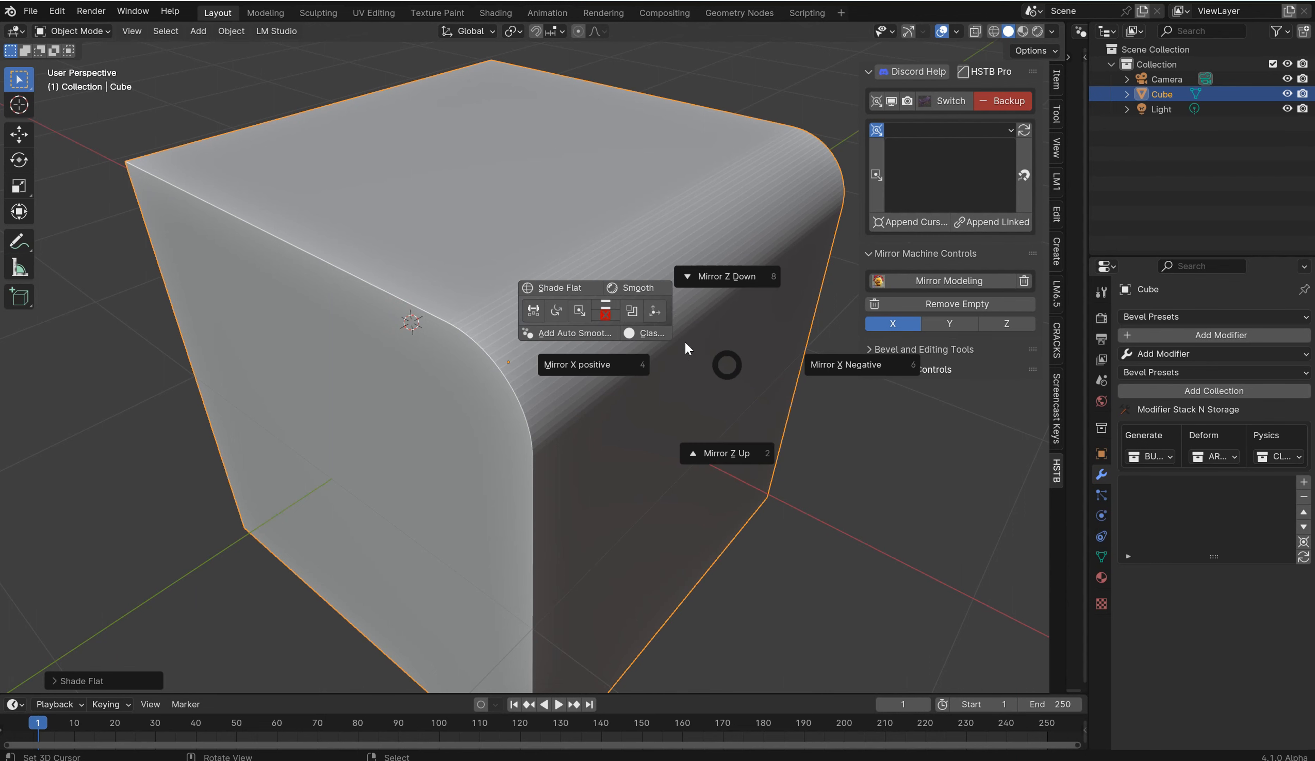
{"action": "left_click", "coordinate": [559, 332]}
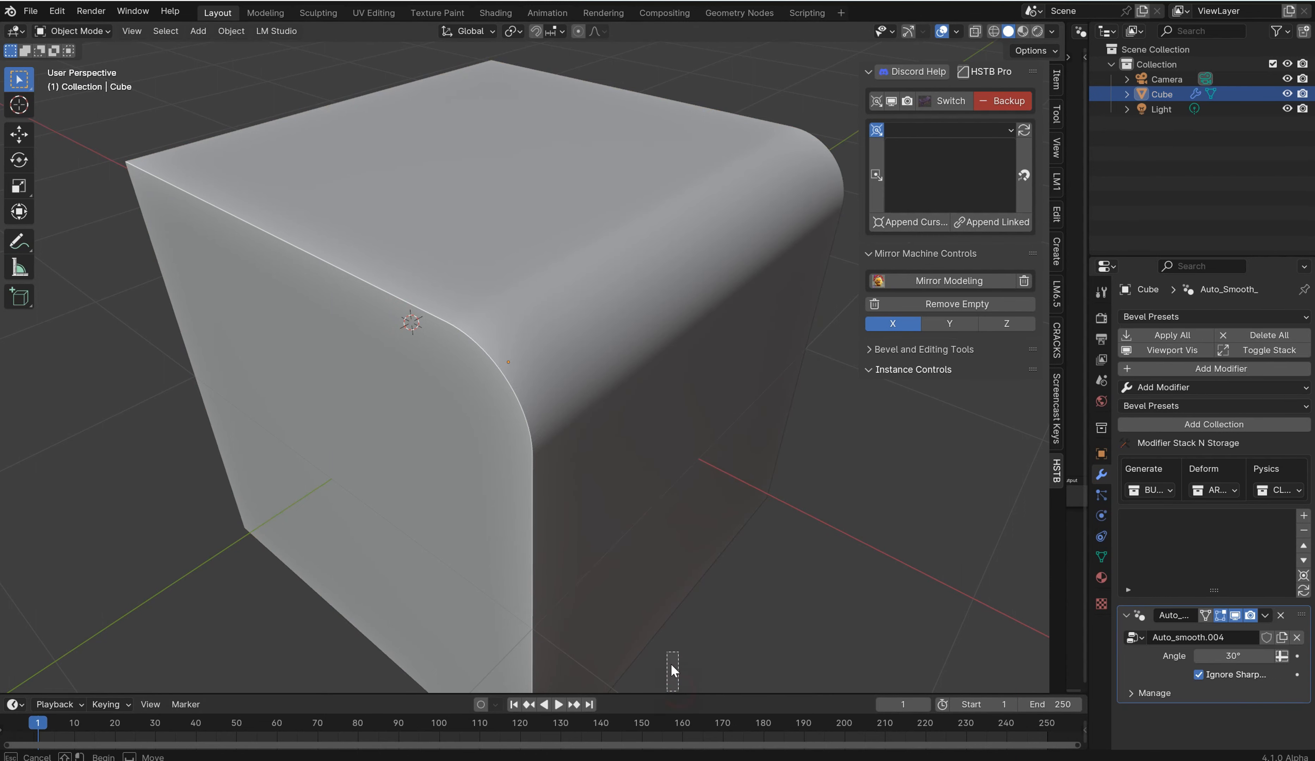
Step: Delete the cube's Auto Smooth modifier and turn the enlarged timeline area into a Geometry Node Editor
{"action": "left_click_drag", "start_coordinate": [675, 694], "coordinate": [707, 325]}
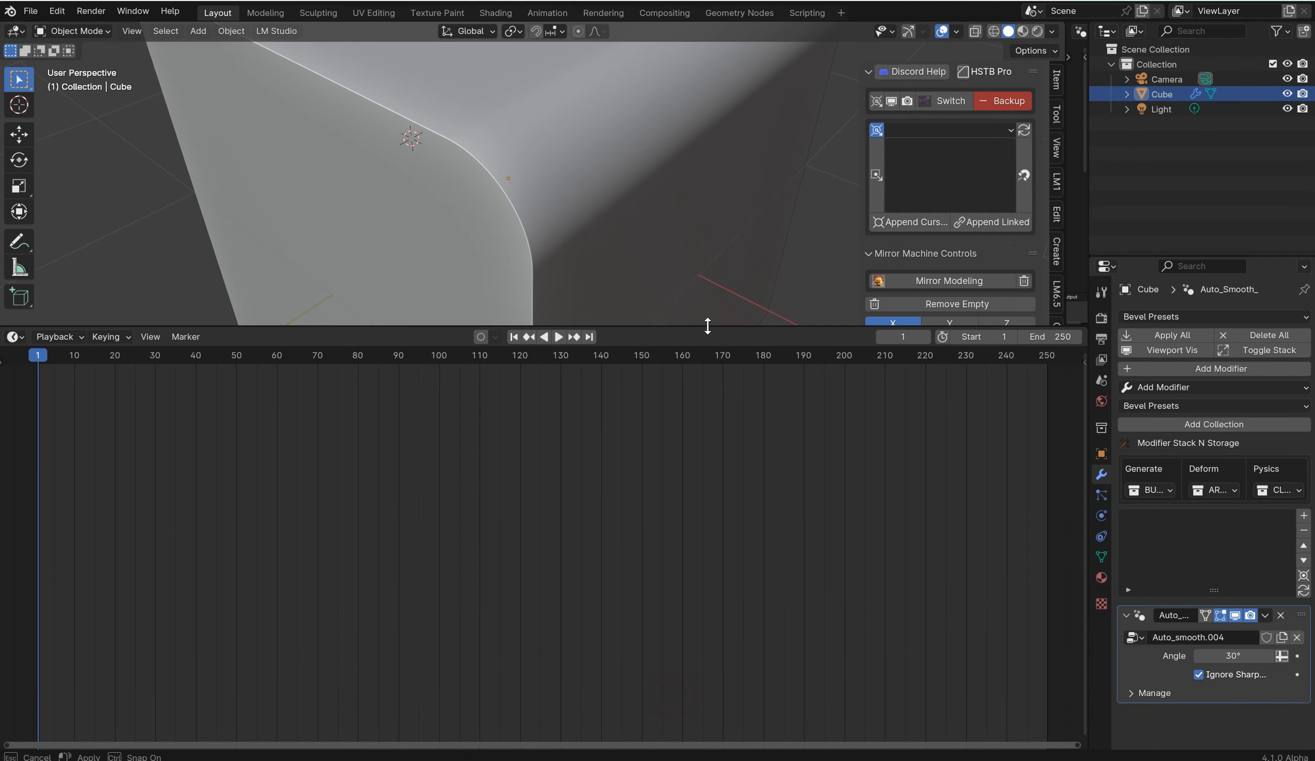
{"action": "left_click", "coordinate": [1280, 614]}
{"action": "left_click", "coordinate": [15, 337]}
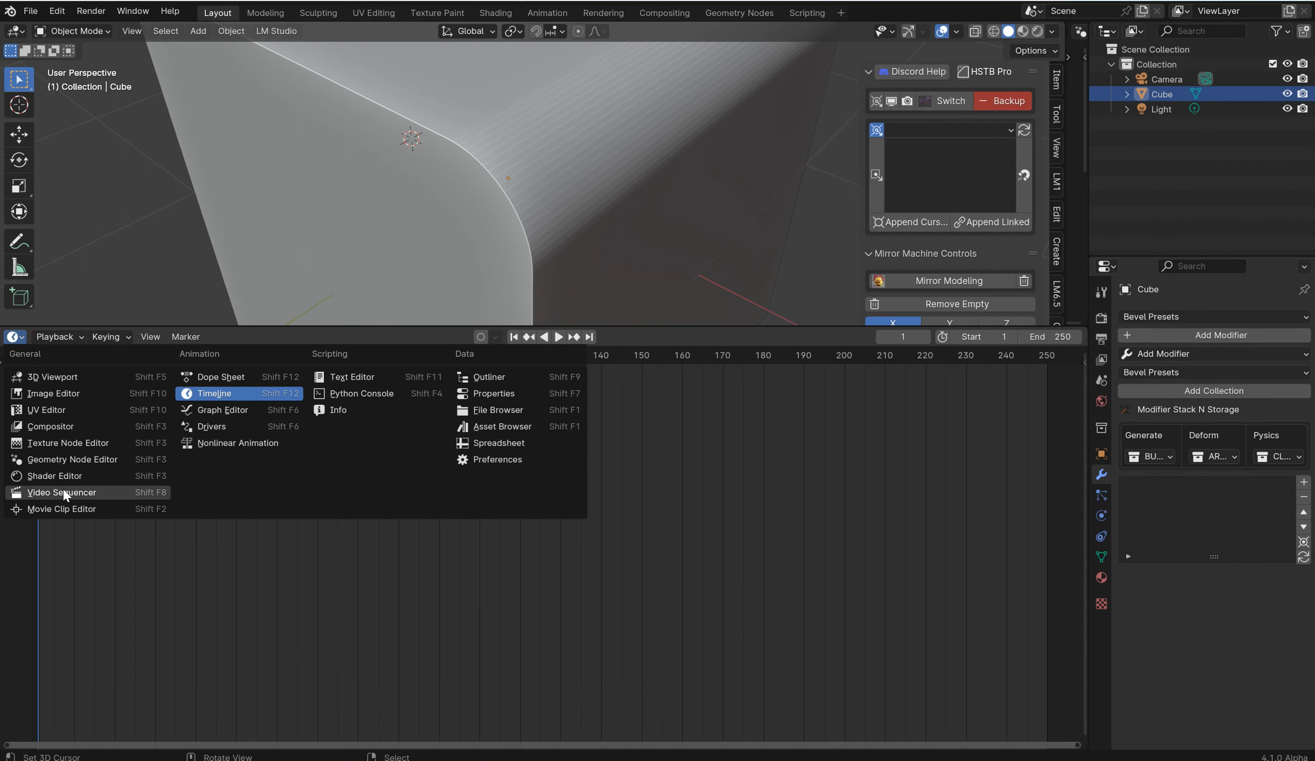
{"action": "left_click", "coordinate": [72, 459]}
Step: Select the cube and create a new geometry node tree on it, showing its nodes without the sidebar
{"action": "left_click", "coordinate": [481, 159]}
{"action": "right_click", "coordinate": [530, 171]}
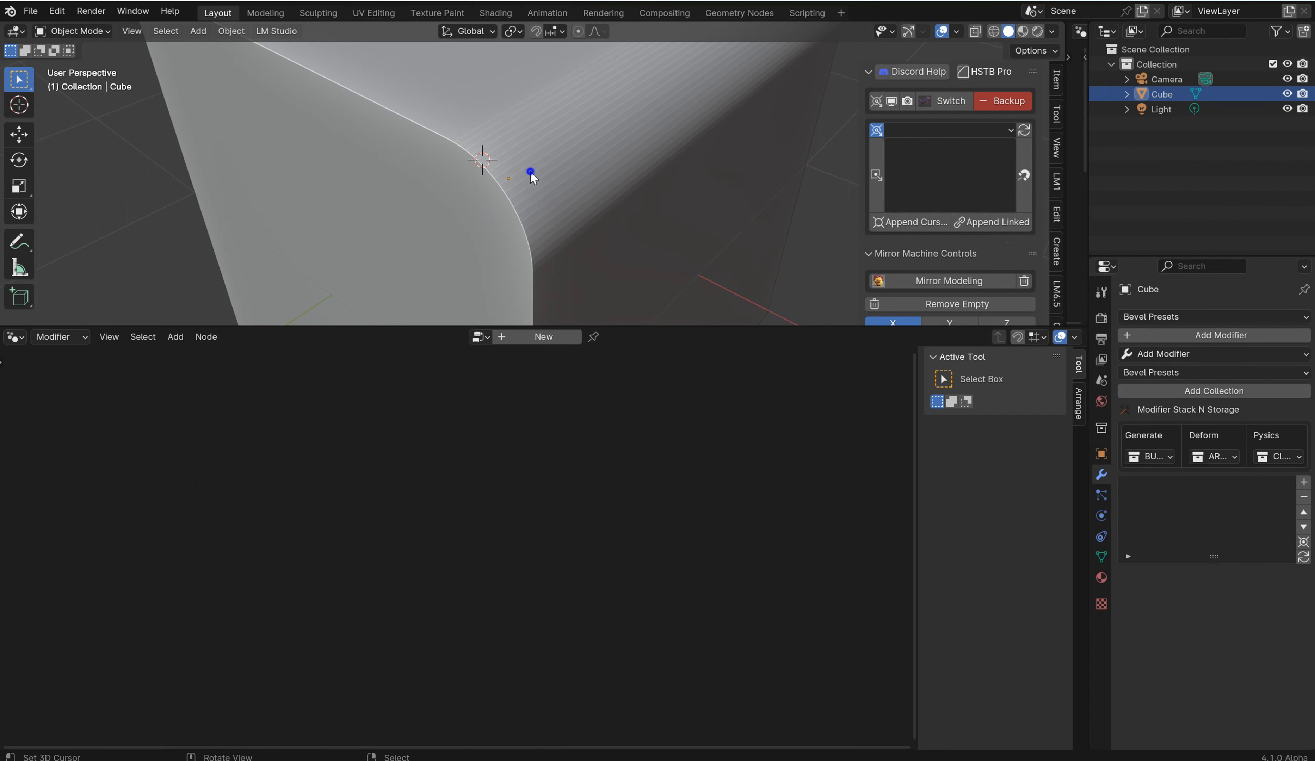
{"action": "key", "text": "z"}
{"action": "key", "text": "z"}
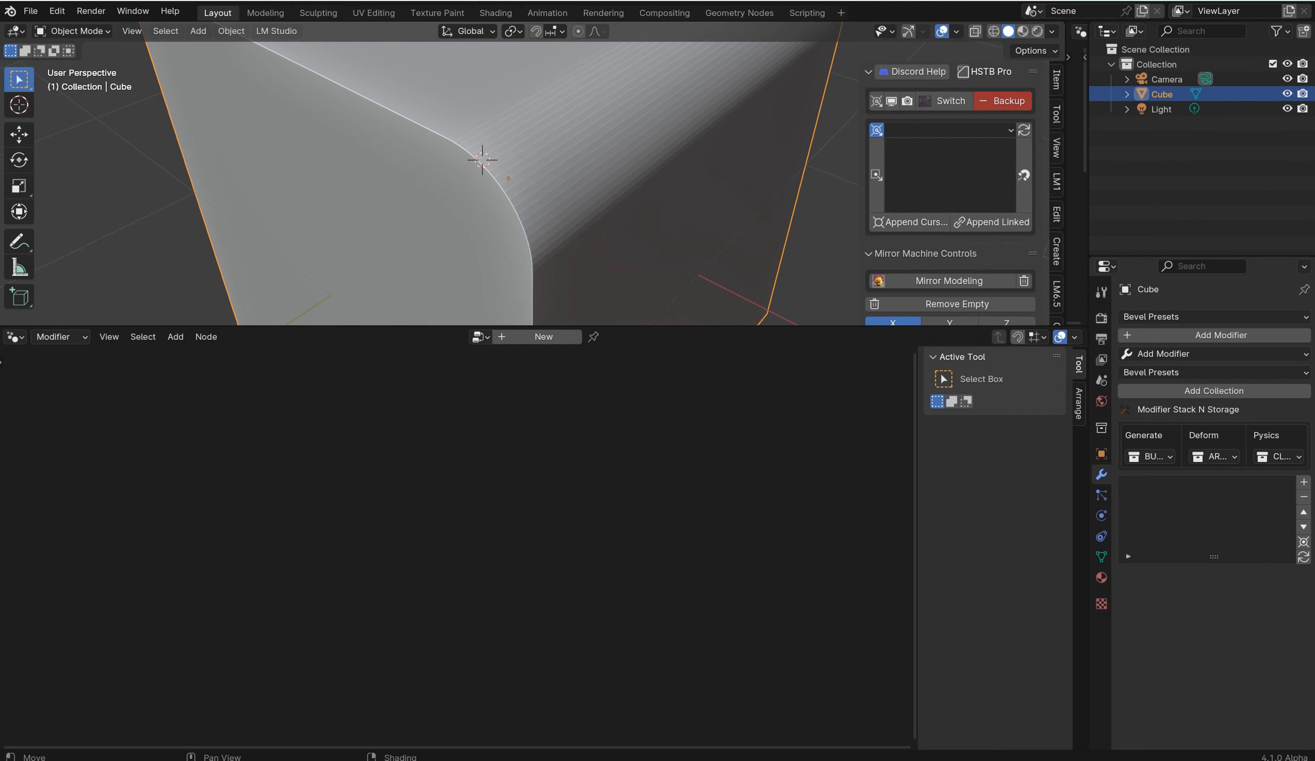
{"action": "scroll", "coordinate": [698, 288], "scroll_direction": "down", "scroll_amount": 2}
{"action": "left_click", "coordinate": [543, 336]}
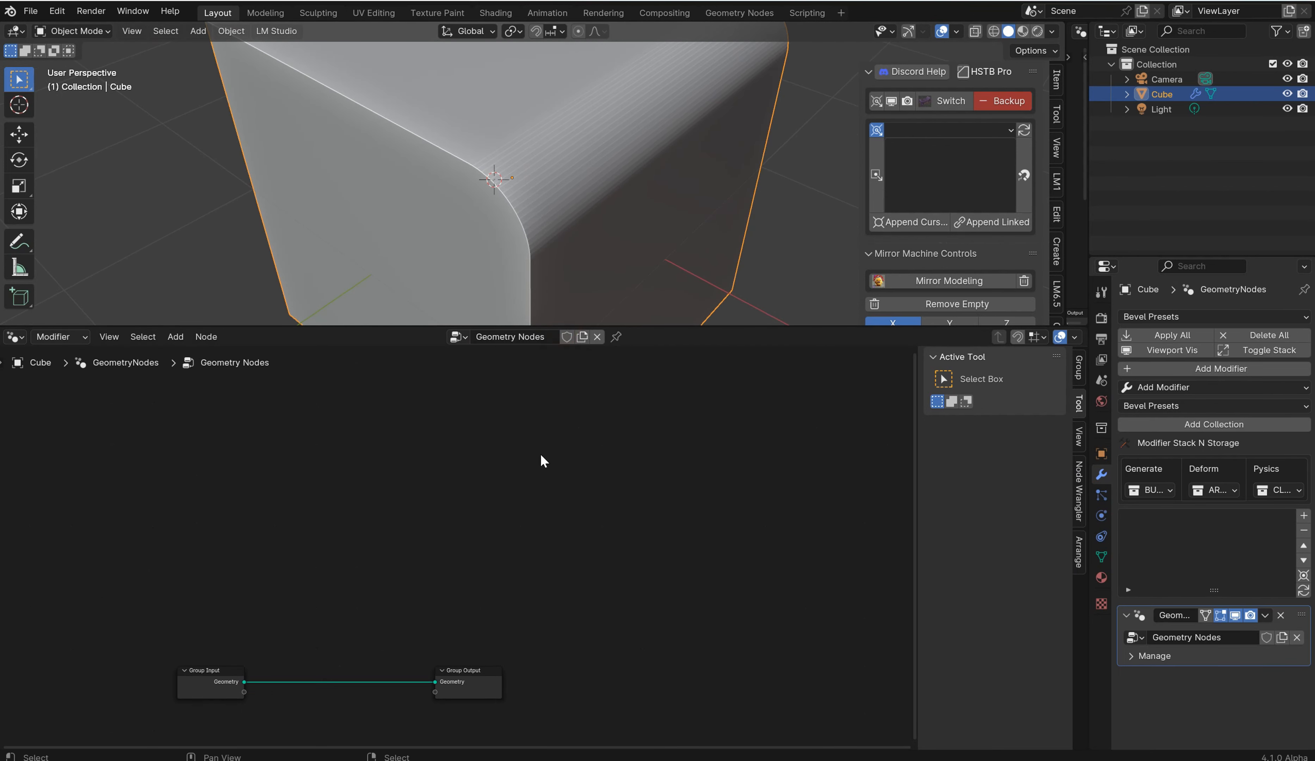
{"action": "key", "text": "n"}
{"action": "middle_click_drag", "start_coordinate": [525, 525], "coordinate": [716, 496]}
{"action": "scroll", "coordinate": [655, 485], "scroll_direction": "up", "scroll_amount": 2}
{"action": "key", "text": "Home"}
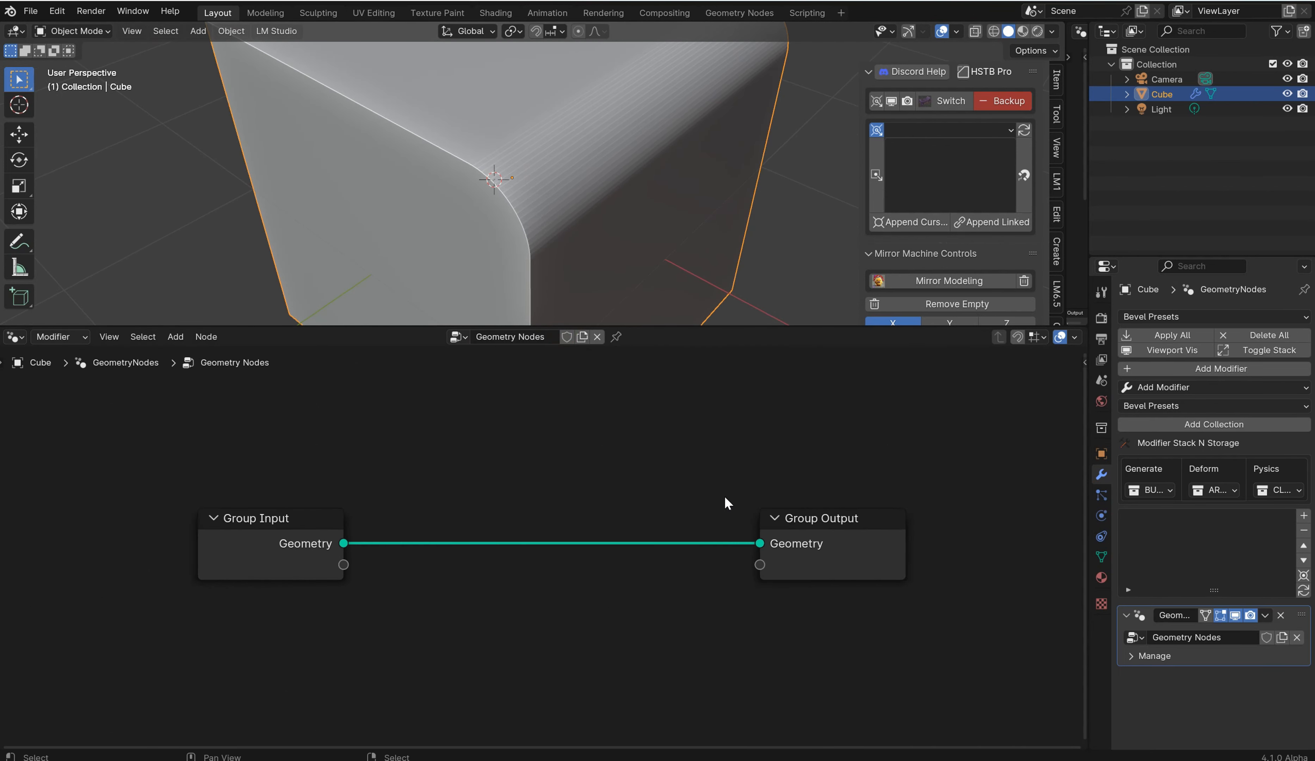
Step: Insert the Auto_smooth group node between Group Input and Group Output and enable its Ignore Sharpness option
{"action": "key", "text": "shift+a"}
{"action": "type", "text": "a"}
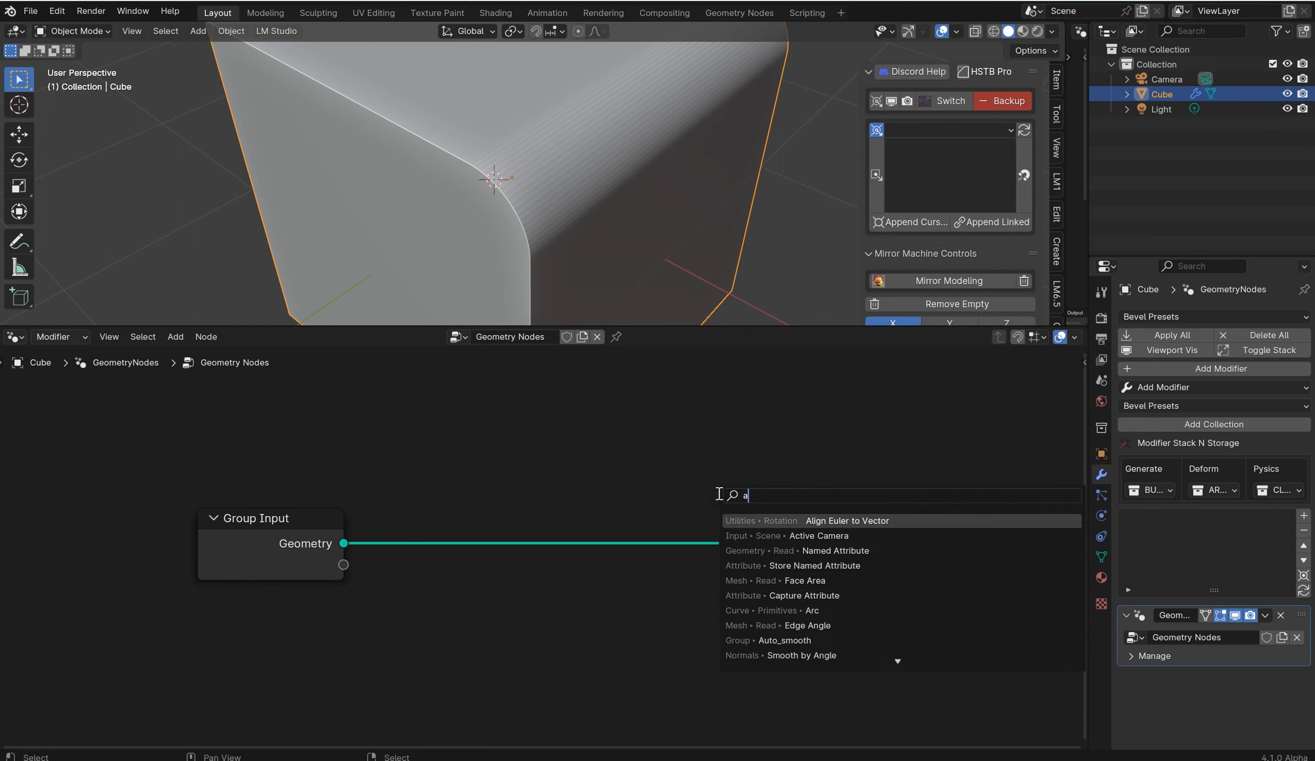
{"action": "type", "text": "ut"}
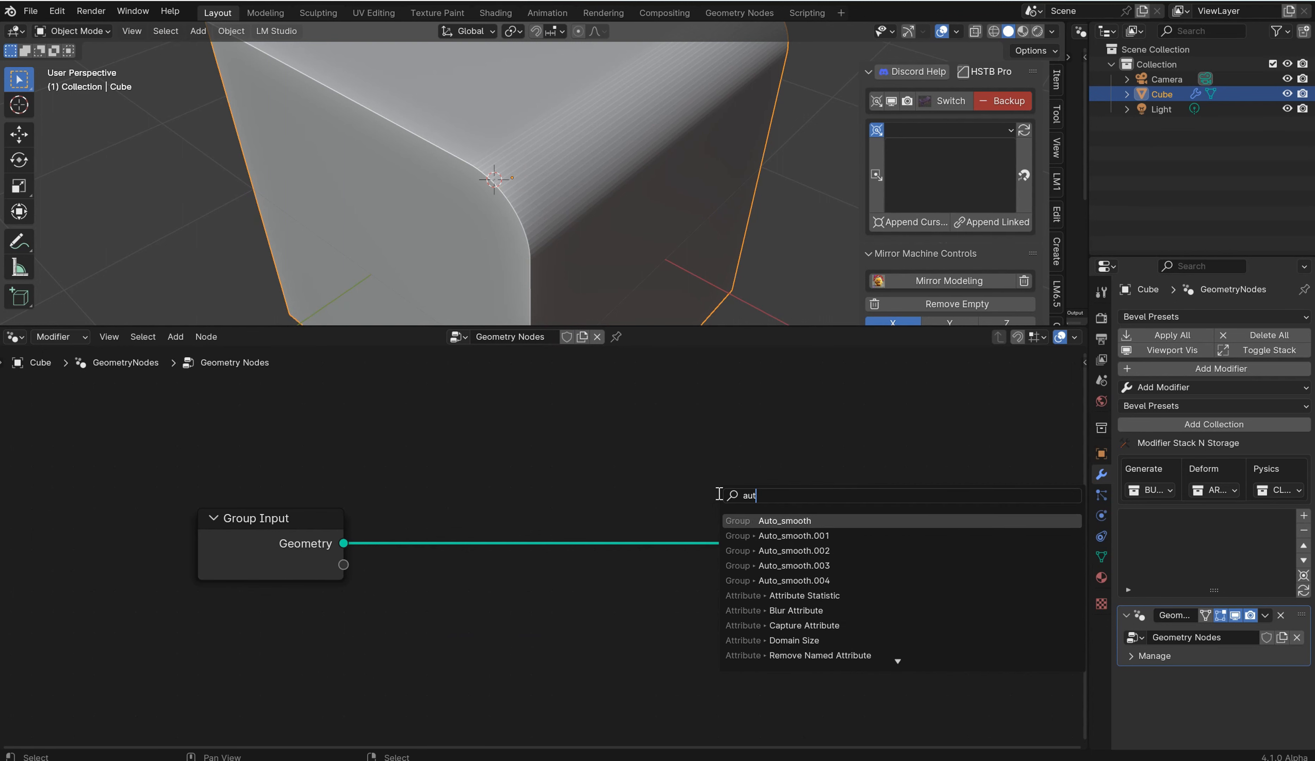
{"action": "left_click", "coordinate": [778, 520]}
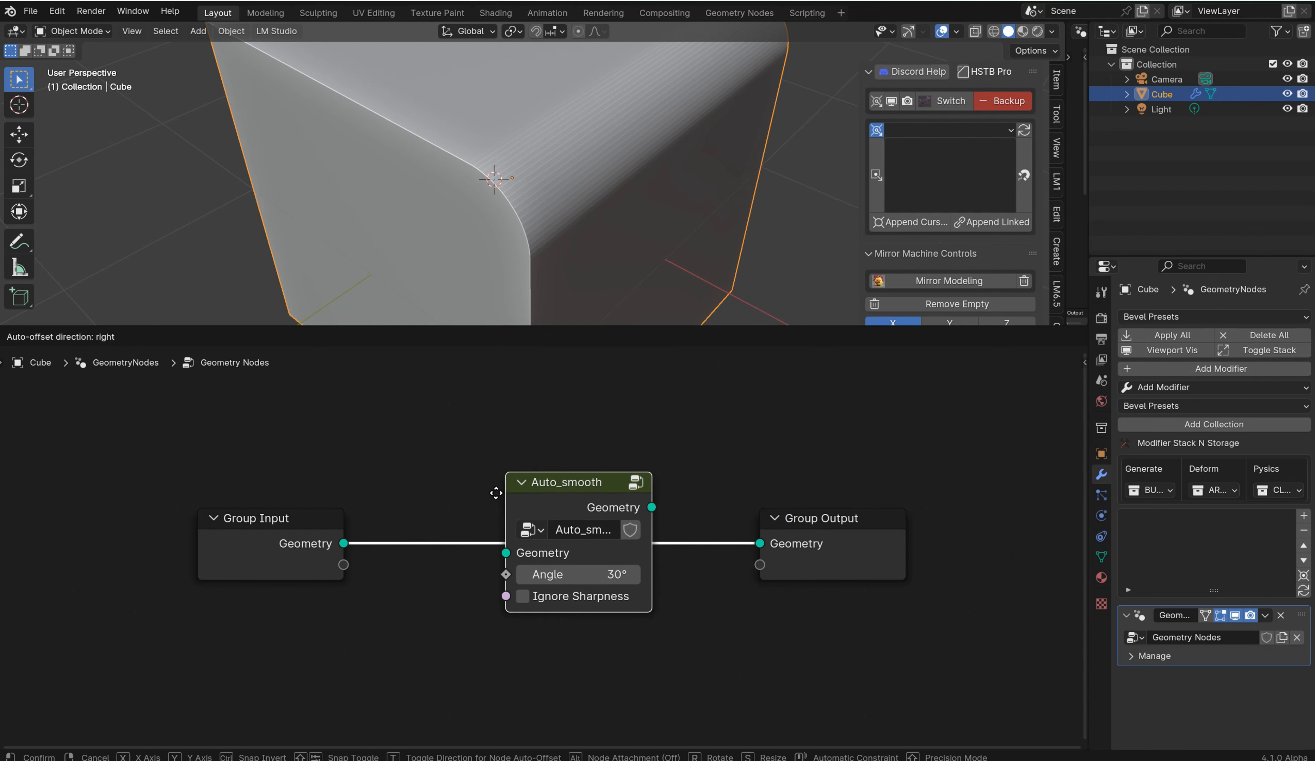
{"action": "left_click", "coordinate": [485, 513]}
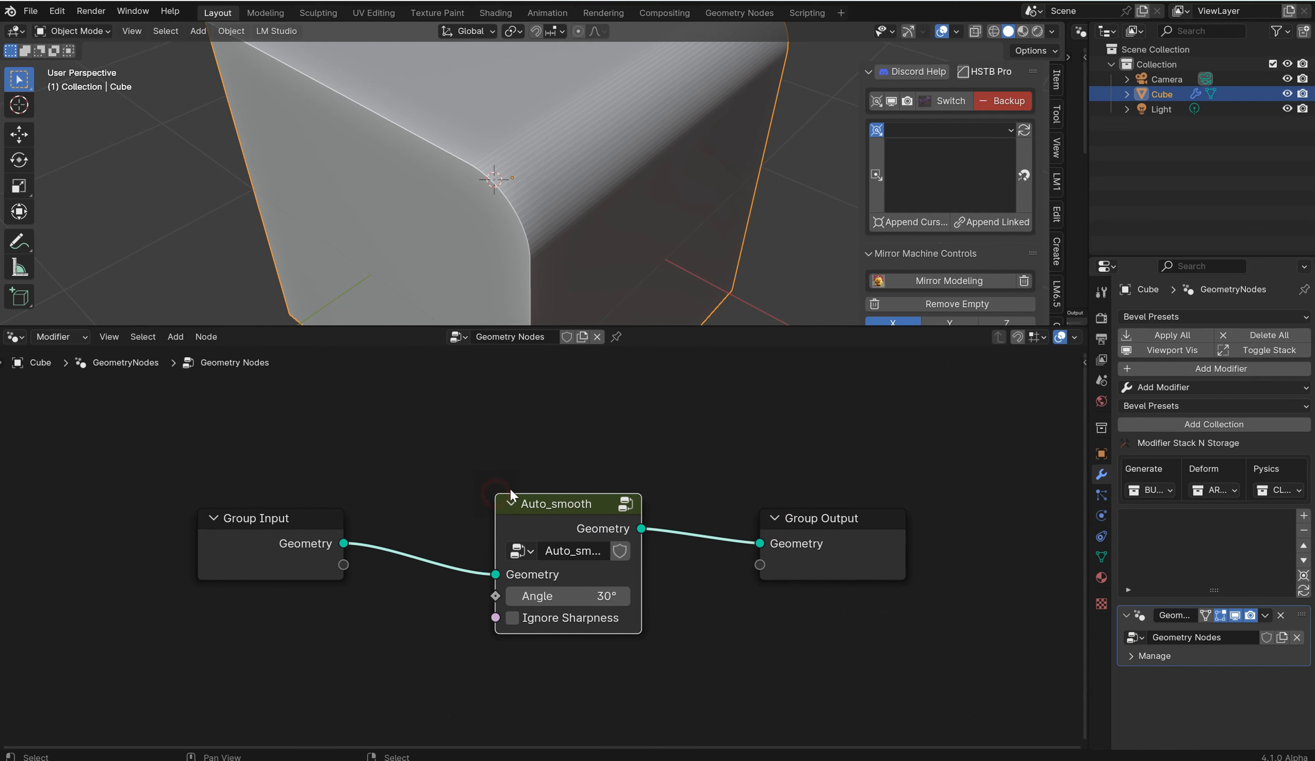
{"action": "left_click", "coordinate": [512, 618]}
{"action": "scroll", "coordinate": [573, 218], "scroll_direction": "up", "scroll_amount": 3}
{"action": "key", "text": "ctrl+z"}
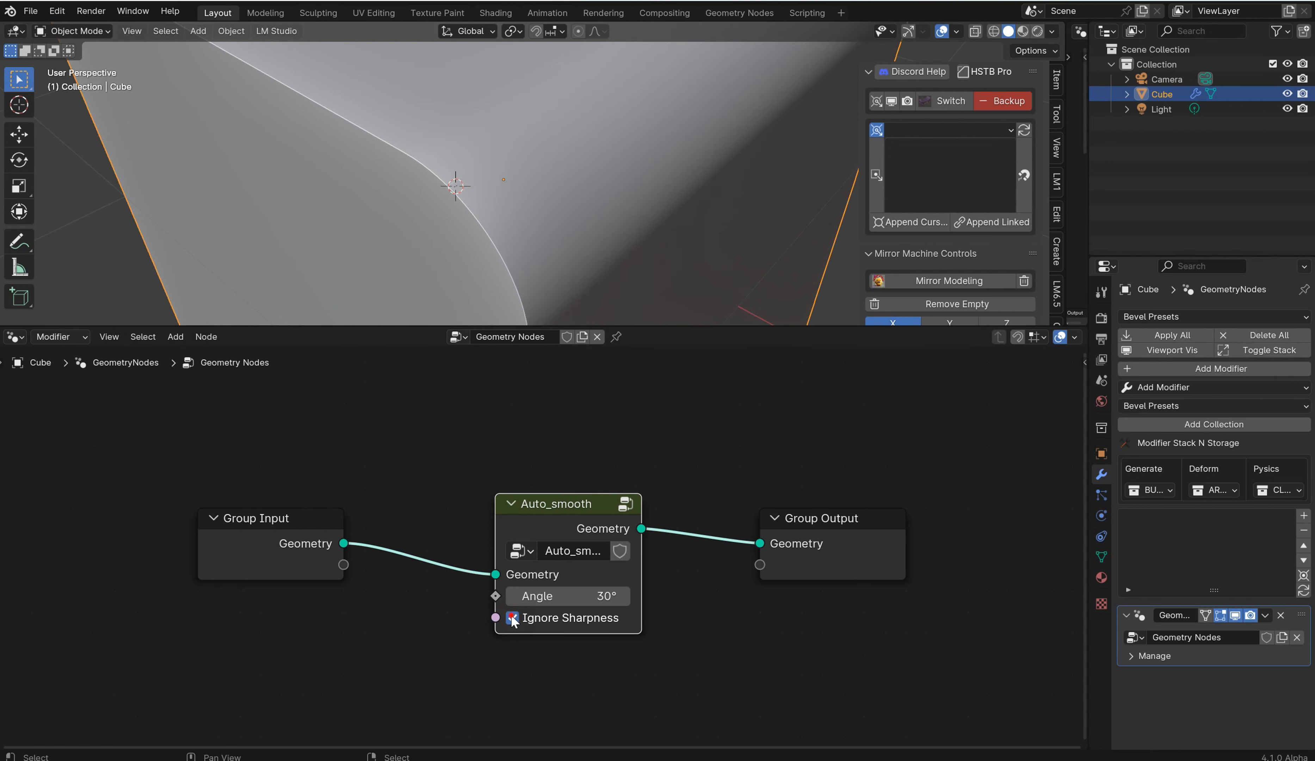
Step: Examine the nodes inside the Auto_smooth group and its nested Smooth by Angle group
{"action": "key", "text": "alt+x"}
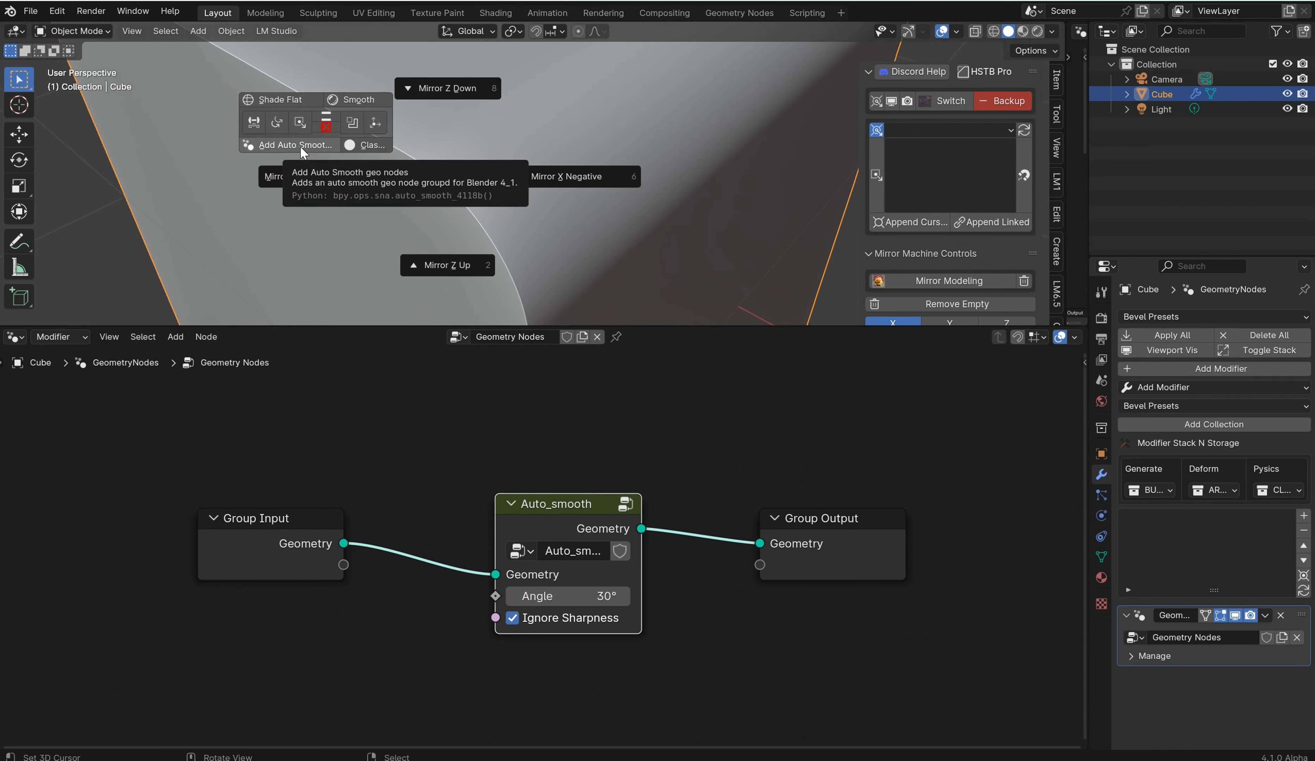
{"action": "left_click", "coordinate": [584, 506]}
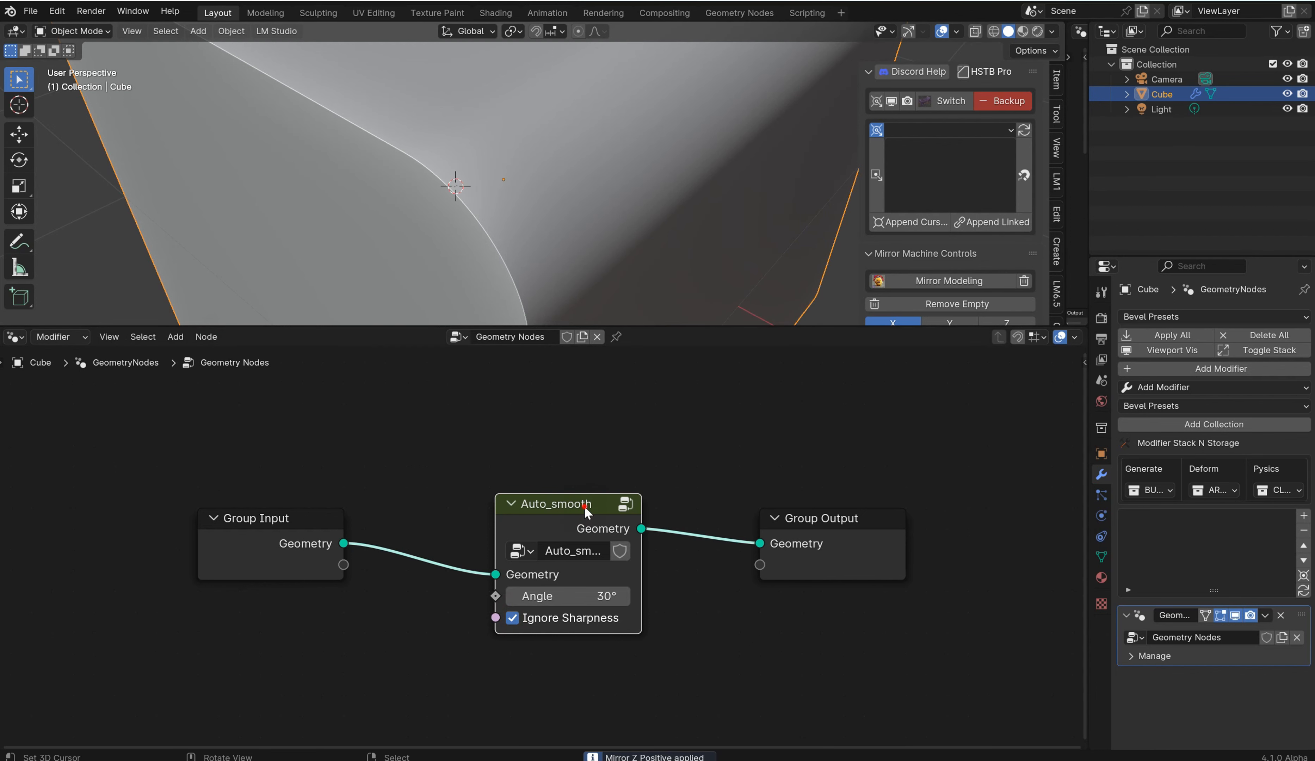
{"action": "key", "text": "Tab"}
{"action": "key", "text": "Tab"}
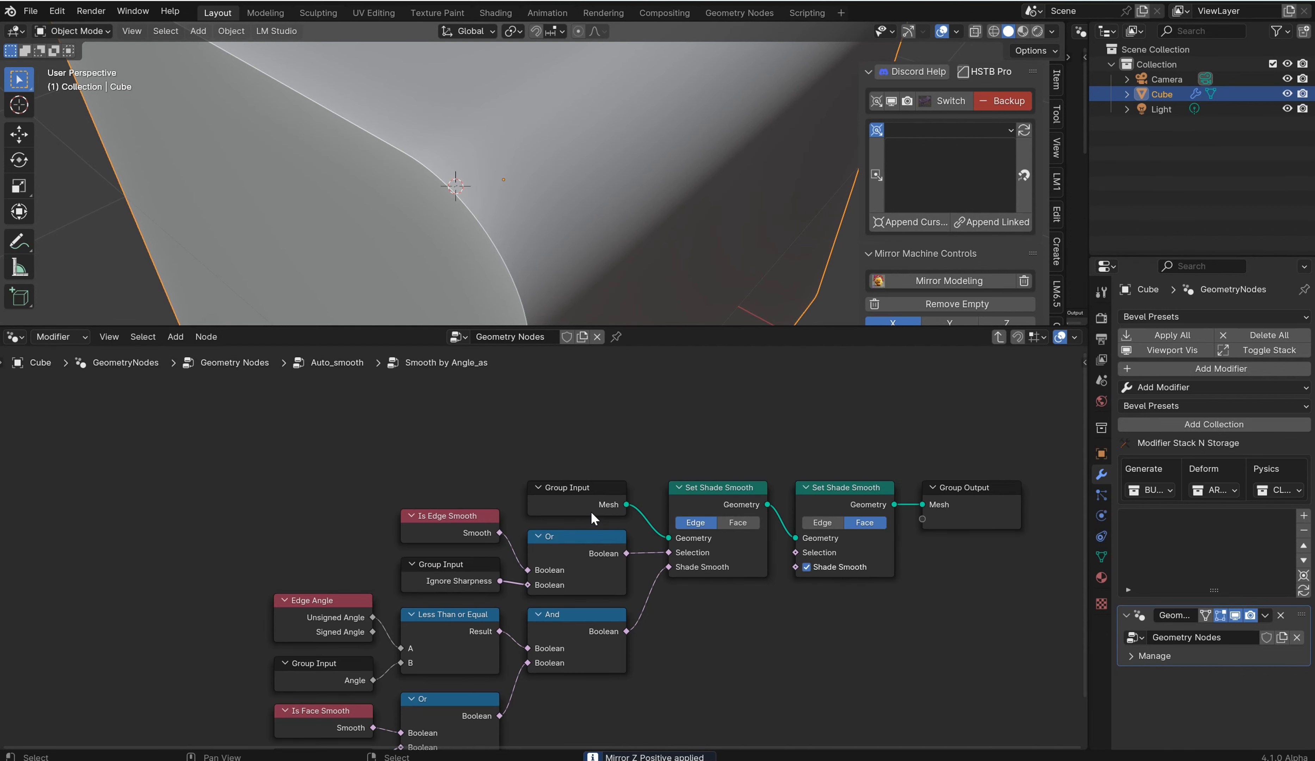
{"action": "key", "text": "Tab"}
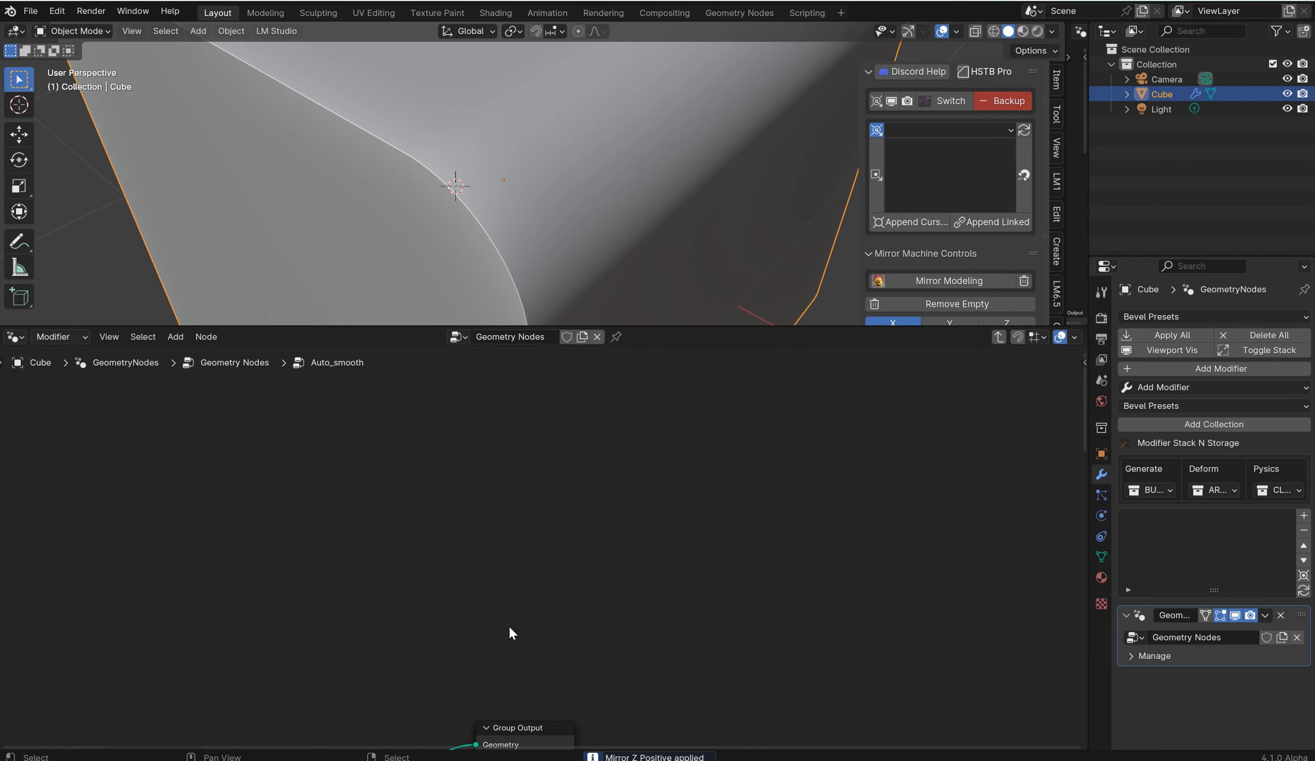
{"action": "key", "text": "Home"}
{"action": "key", "text": "Home"}
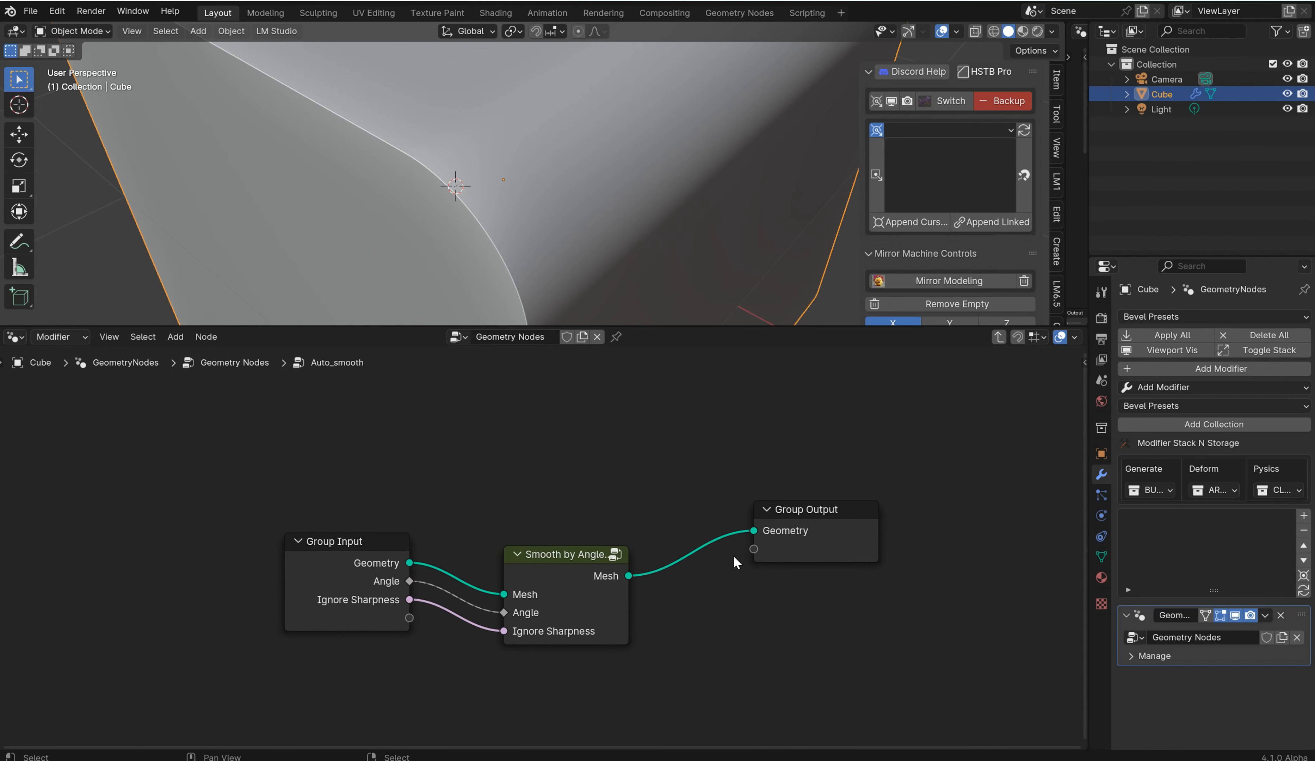
{"action": "left_click_drag", "start_coordinate": [613, 508], "coordinate": [615, 480]}
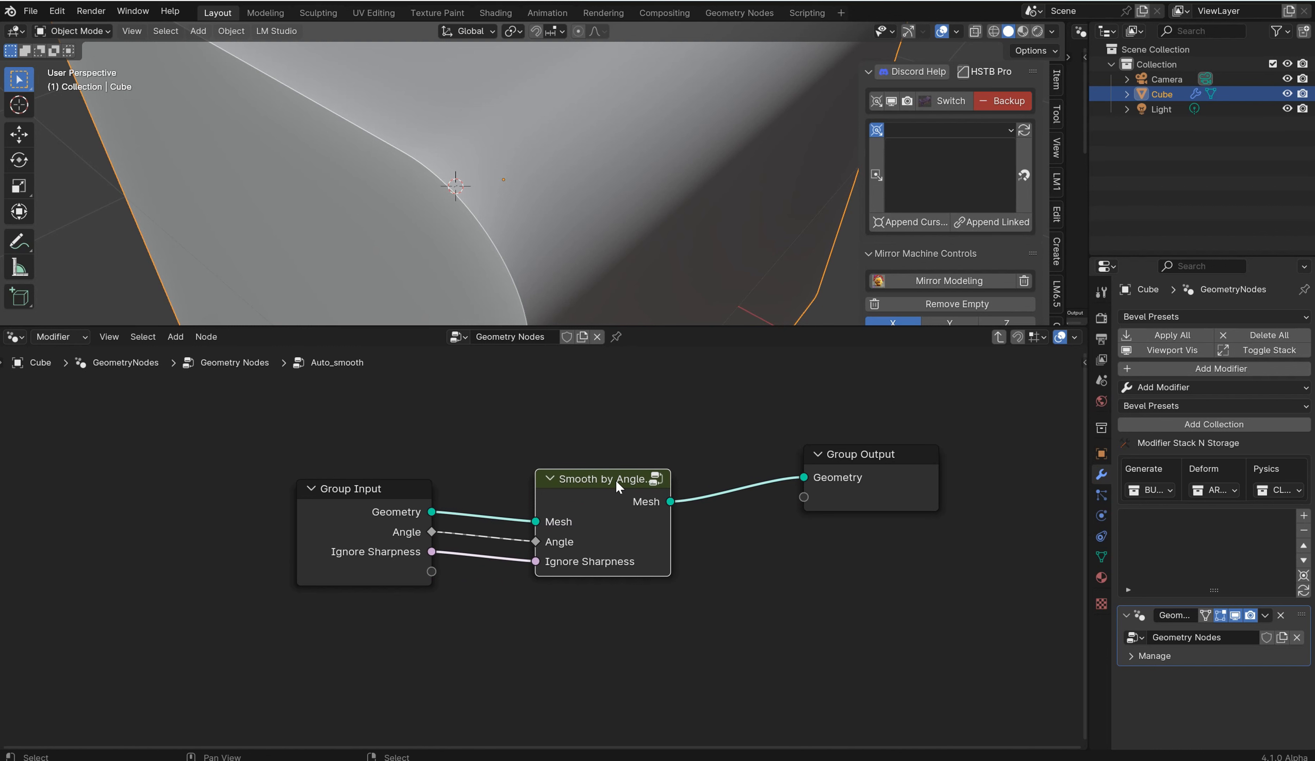
Step: Replace the cube's Geometry Nodes modifier with Auto Smooth and enlarge the 3D viewport over the node editor
{"action": "left_click", "coordinate": [1280, 615]}
{"action": "key", "text": "q"}
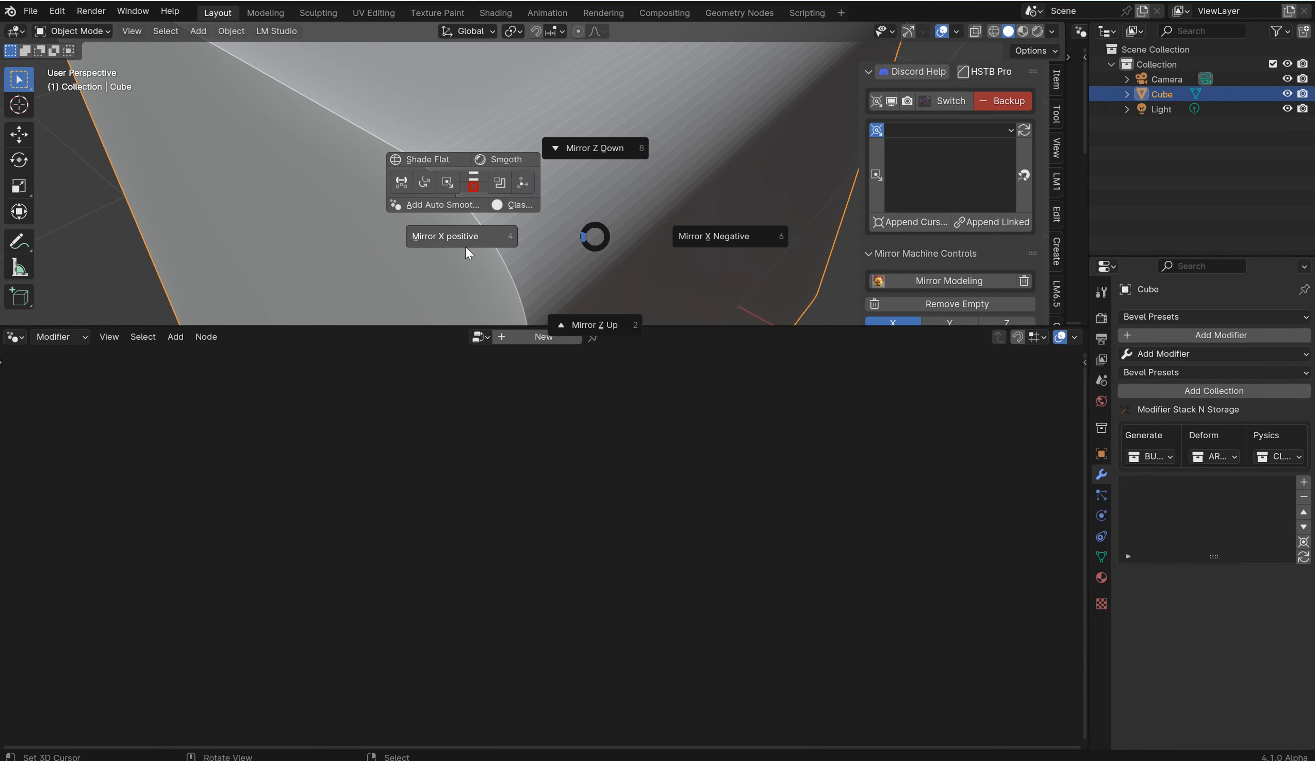
{"action": "left_click", "coordinate": [443, 204]}
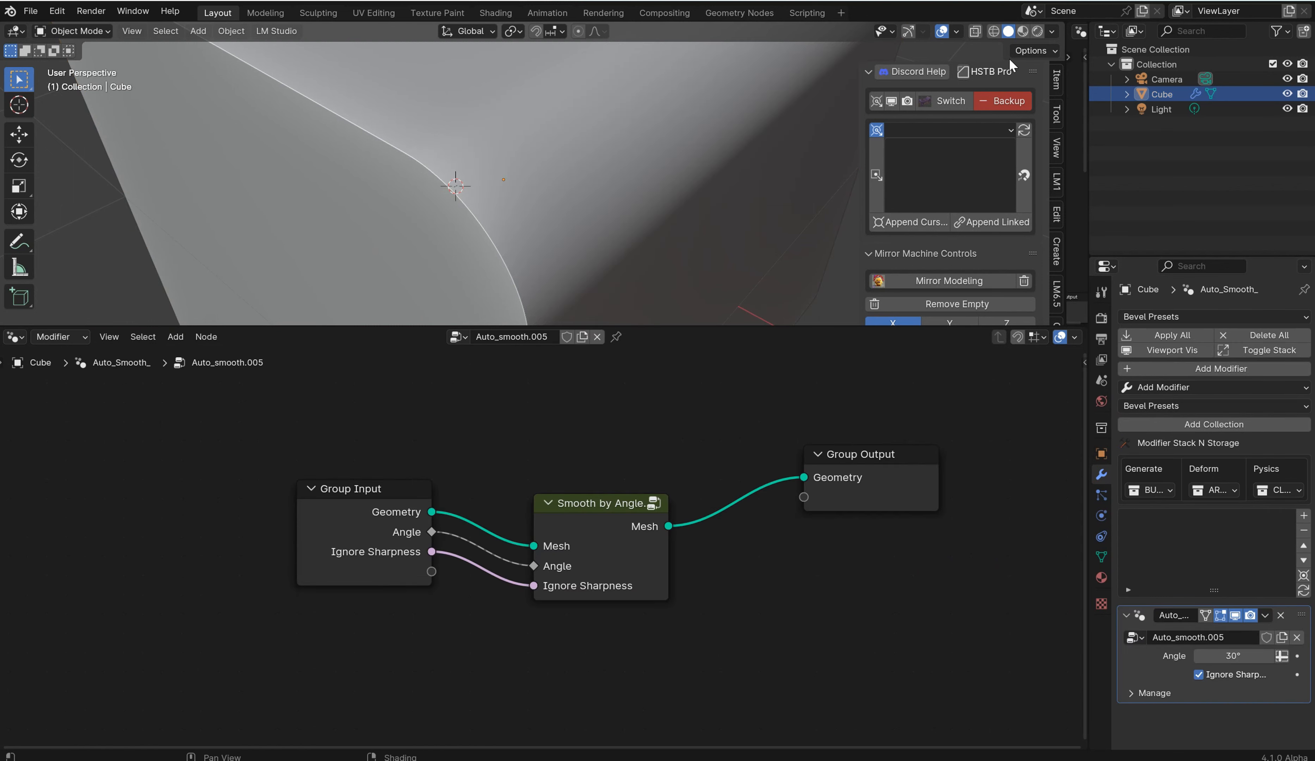
{"action": "left_click_drag", "start_coordinate": [680, 327], "coordinate": [679, 732]}
{"action": "middle_click_drag", "start_coordinate": [787, 255], "coordinate": [696, 255]}
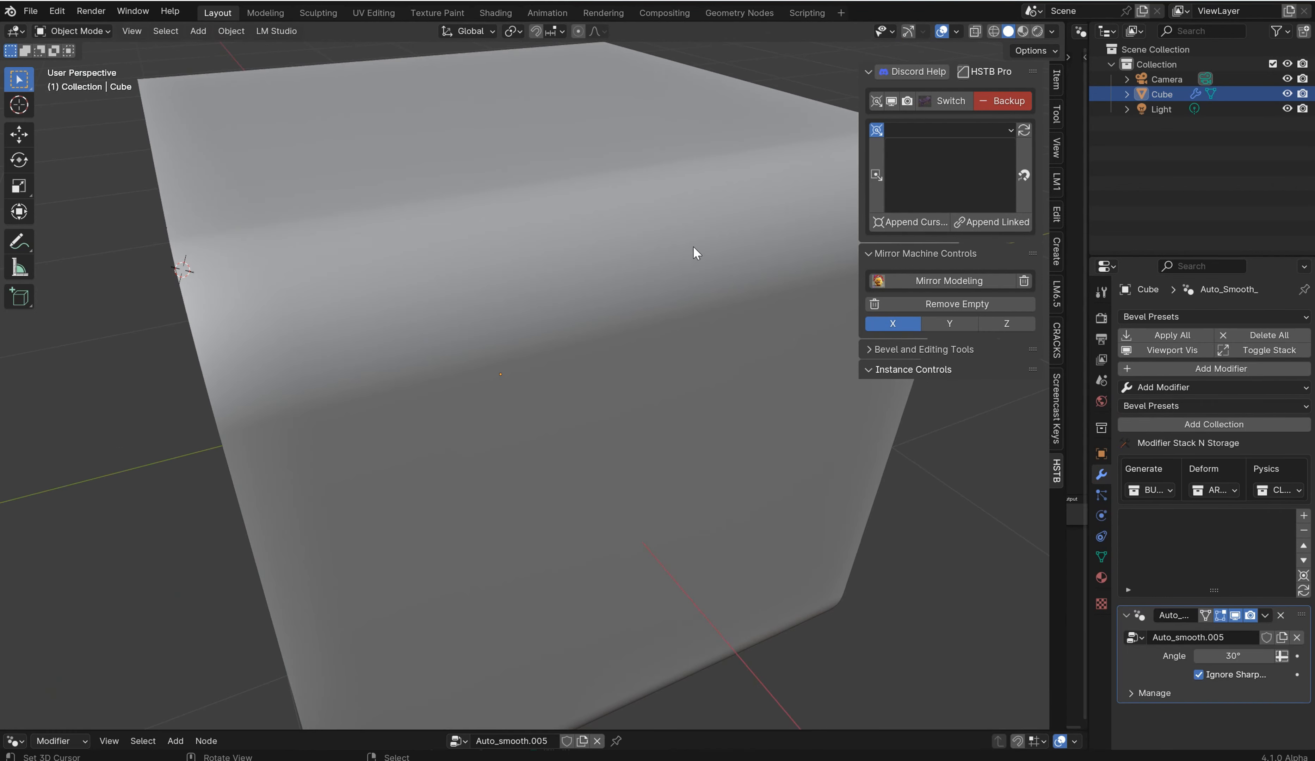